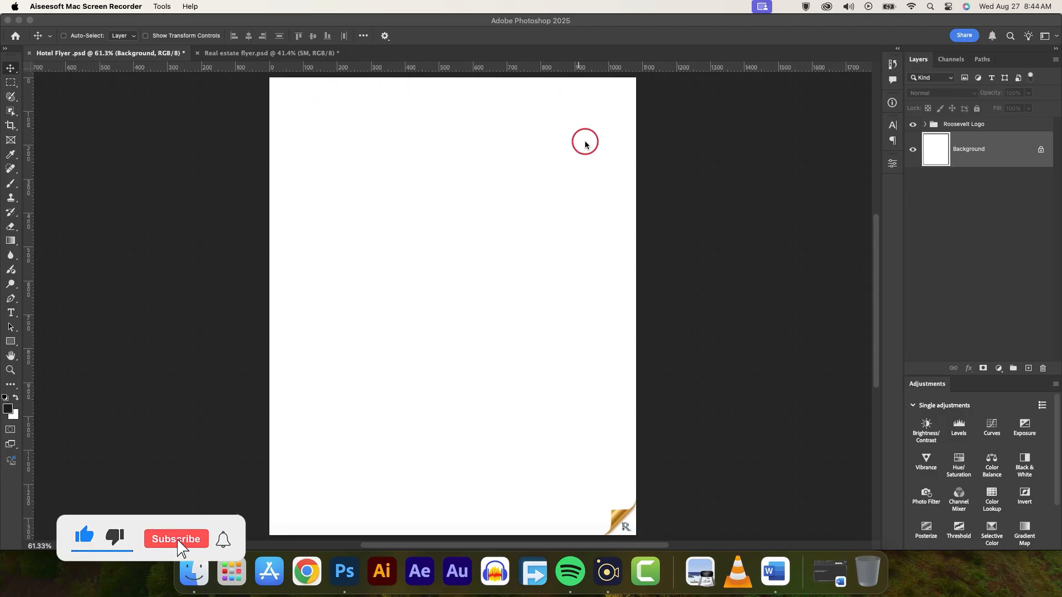
Create a new guide layout with 100 px left and right margins on the flyer canvas
left_click(617, 319)
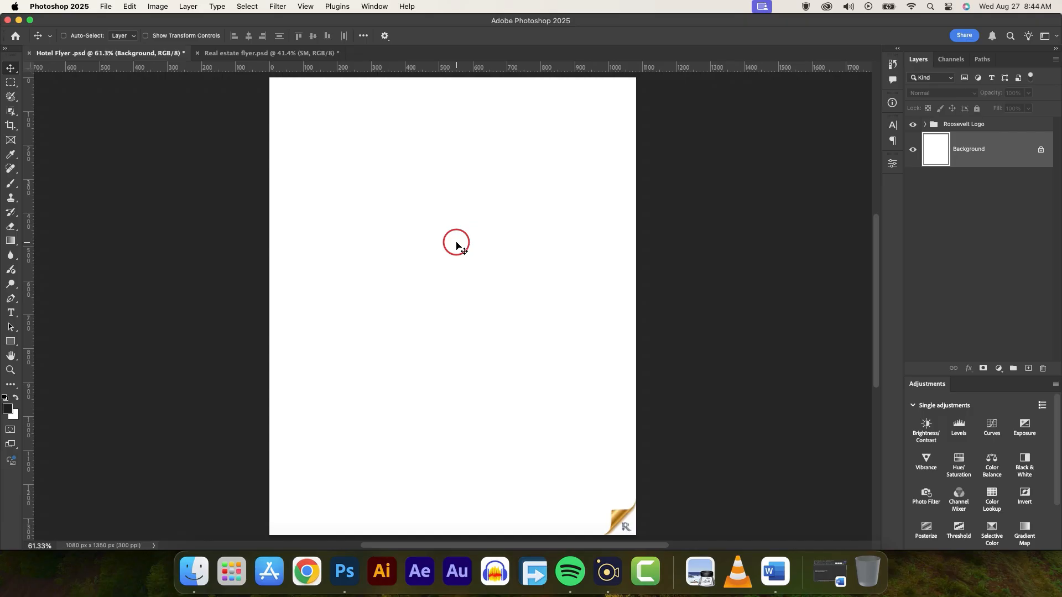
left_click(306, 7)
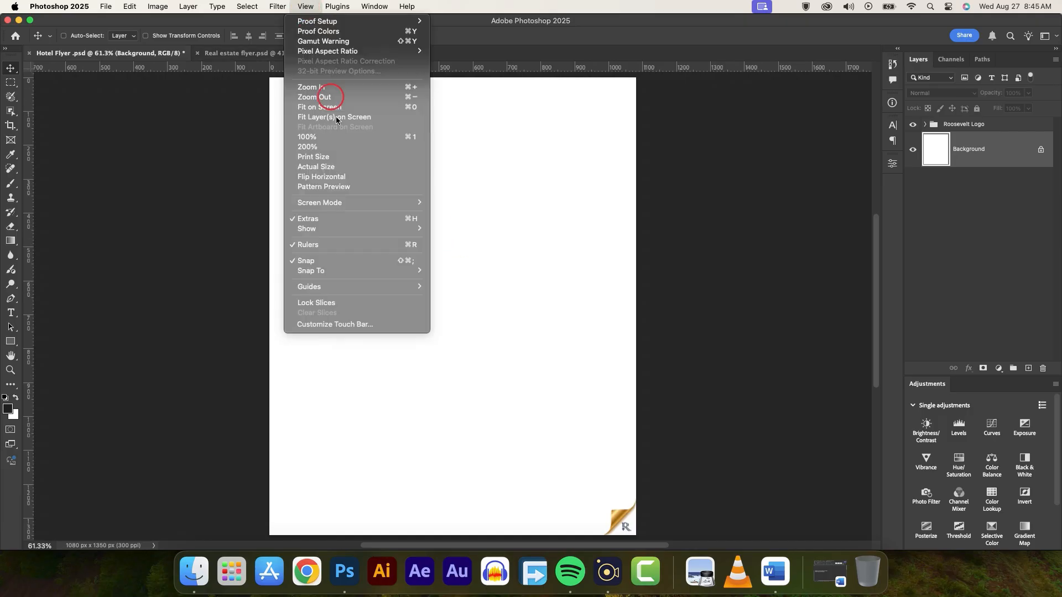
mouse_move(393, 287)
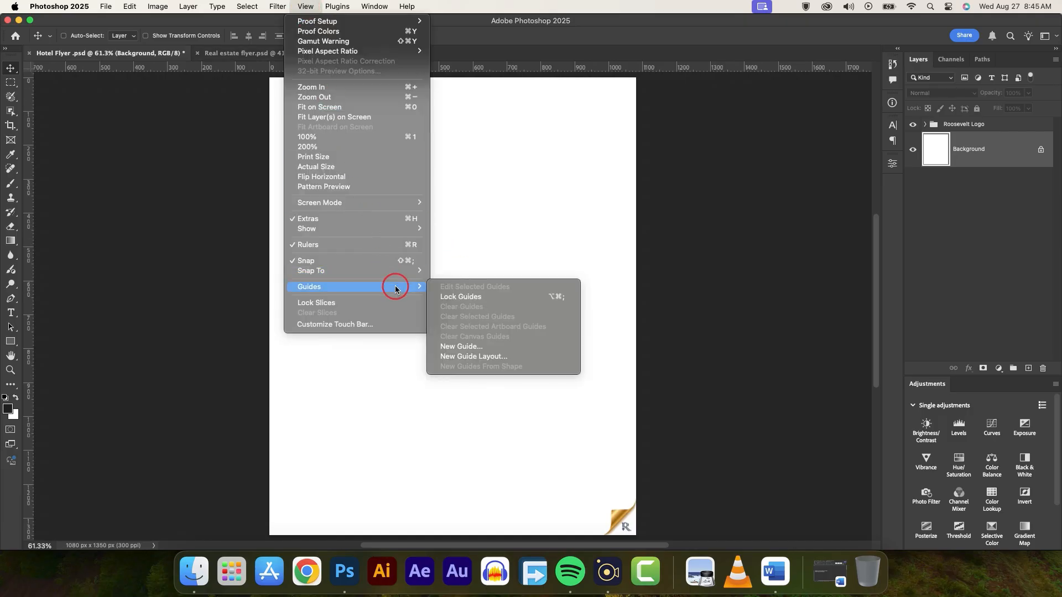
left_click(486, 356)
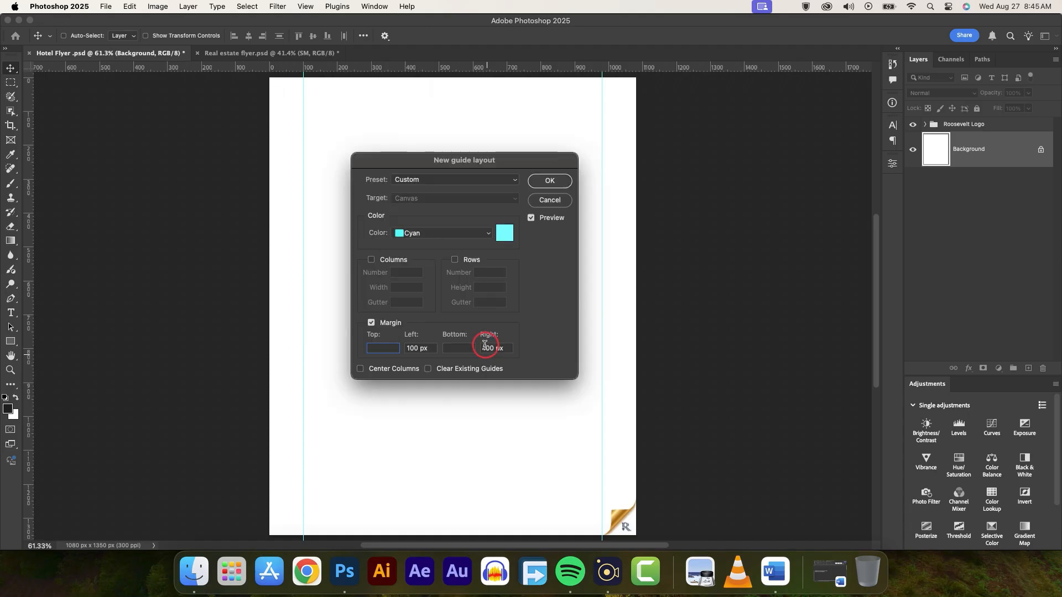
left_click_drag(430, 348, 407, 348)
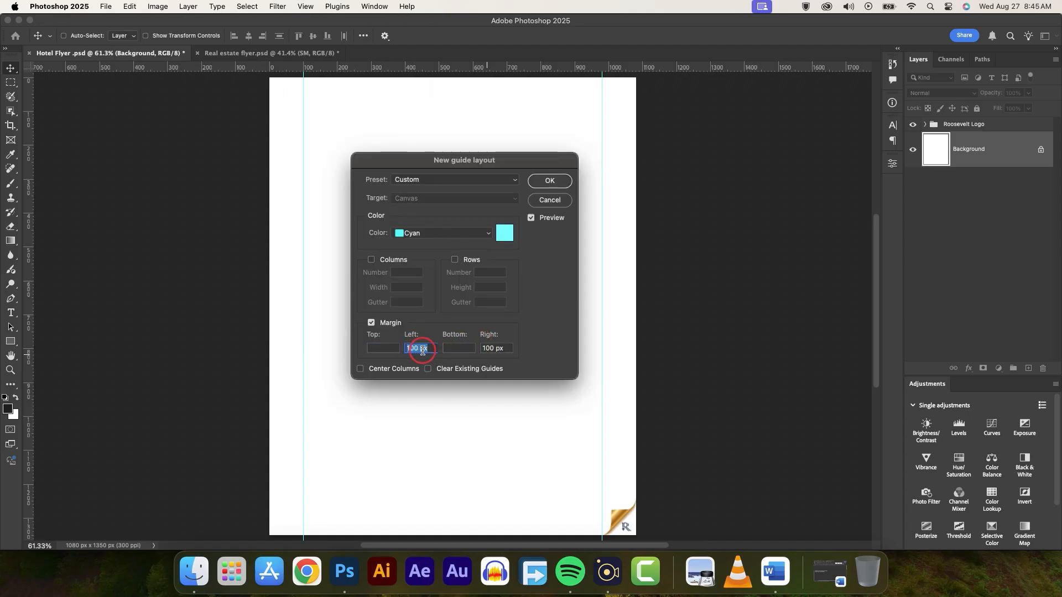
left_click_drag(504, 349, 475, 352)
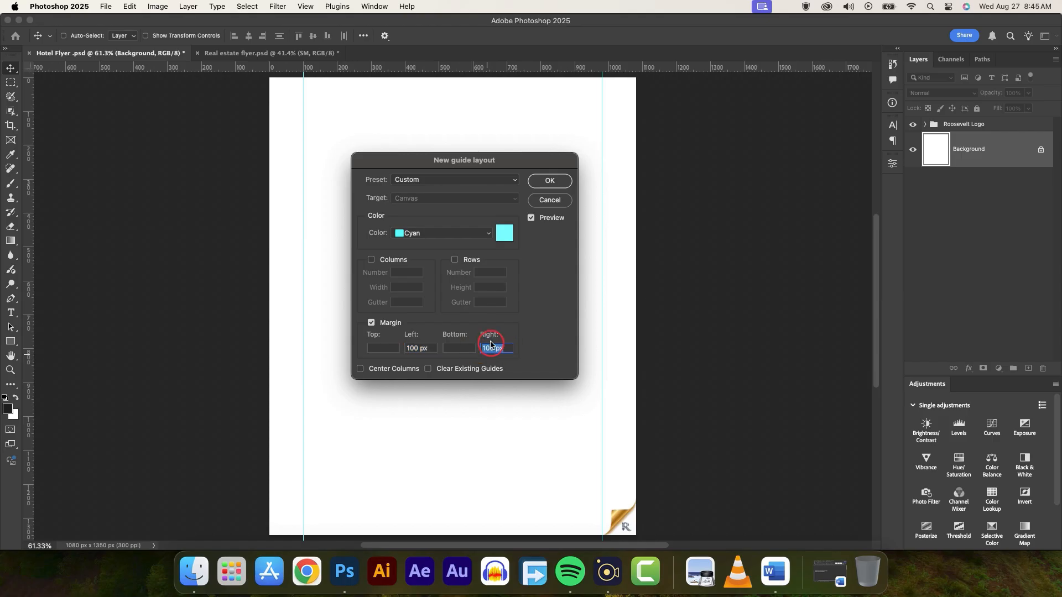
left_click(550, 181)
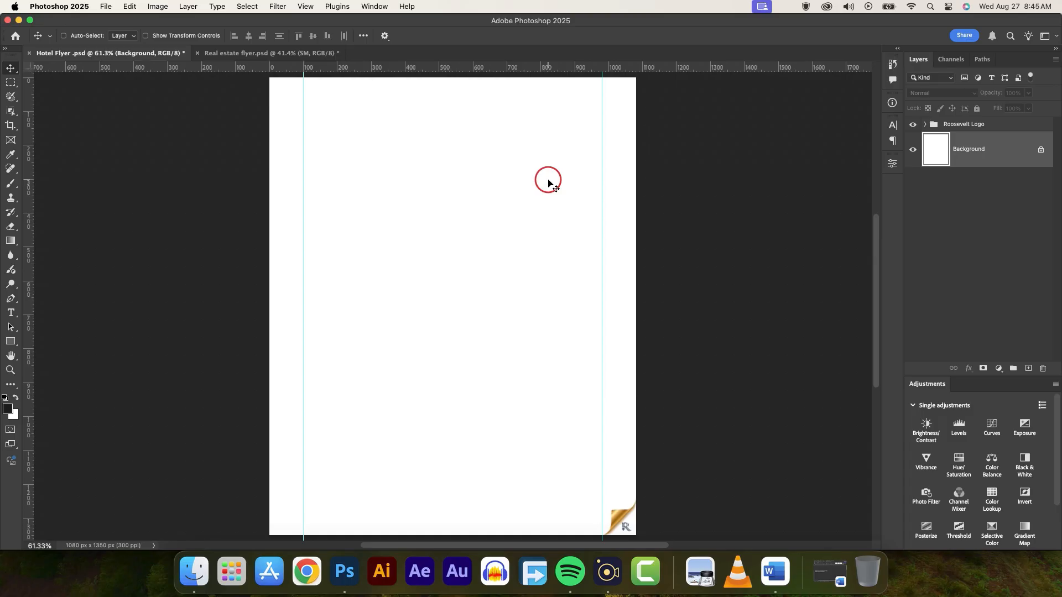
Place the bedroom photo 4308ef0b59.jpg in the flyer, enlarge it to the canvas's lower edge and shift it to fill the full width
left_click(198, 574)
left_click(435, 185)
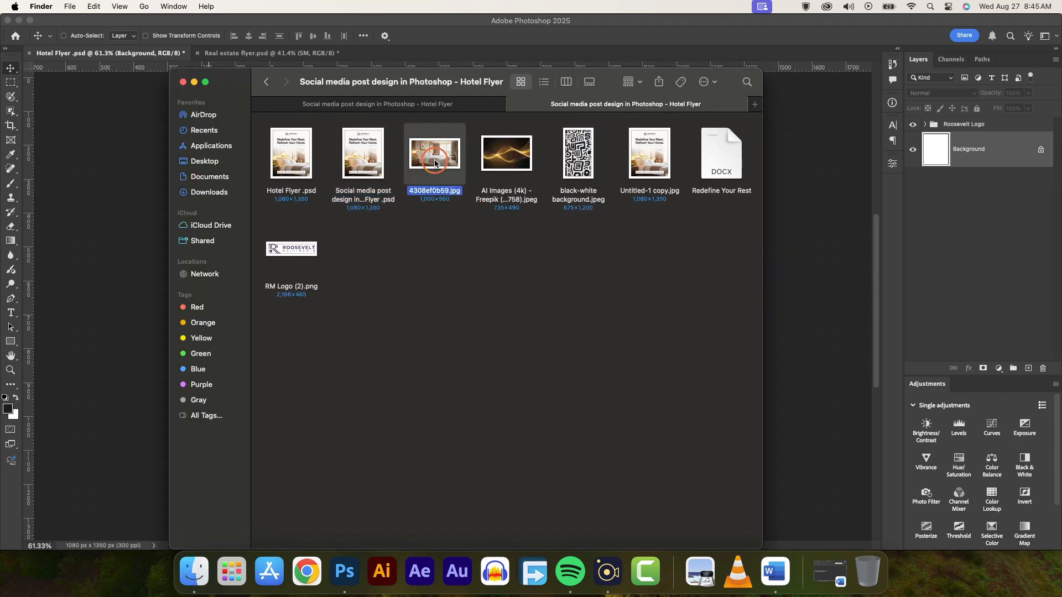
left_click_drag(266, 344, 126, 236)
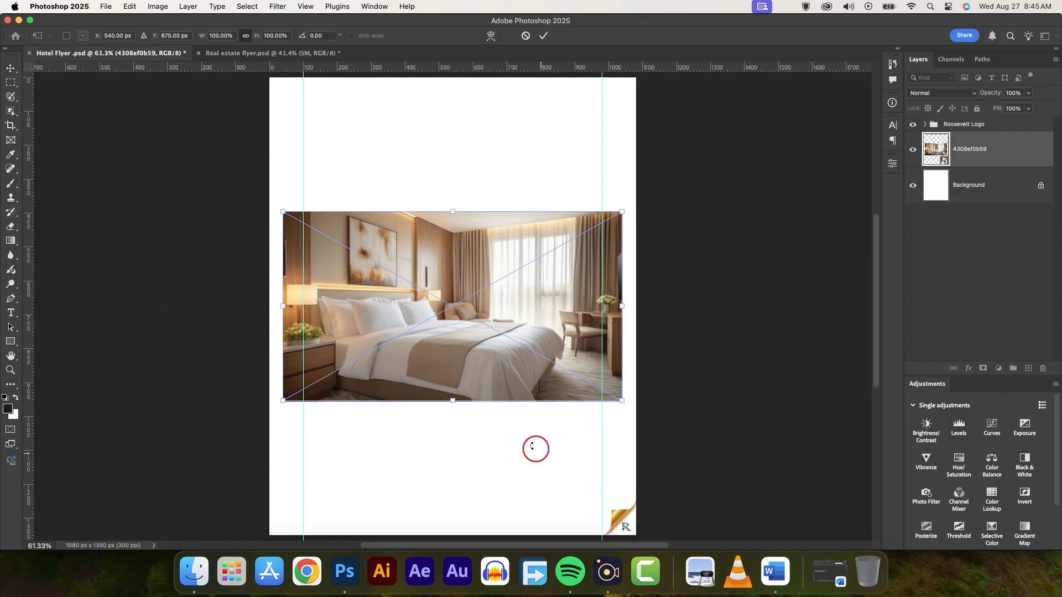
left_click_drag(454, 402, 456, 535)
left_click_drag(345, 425, 418, 442)
left_click(543, 35)
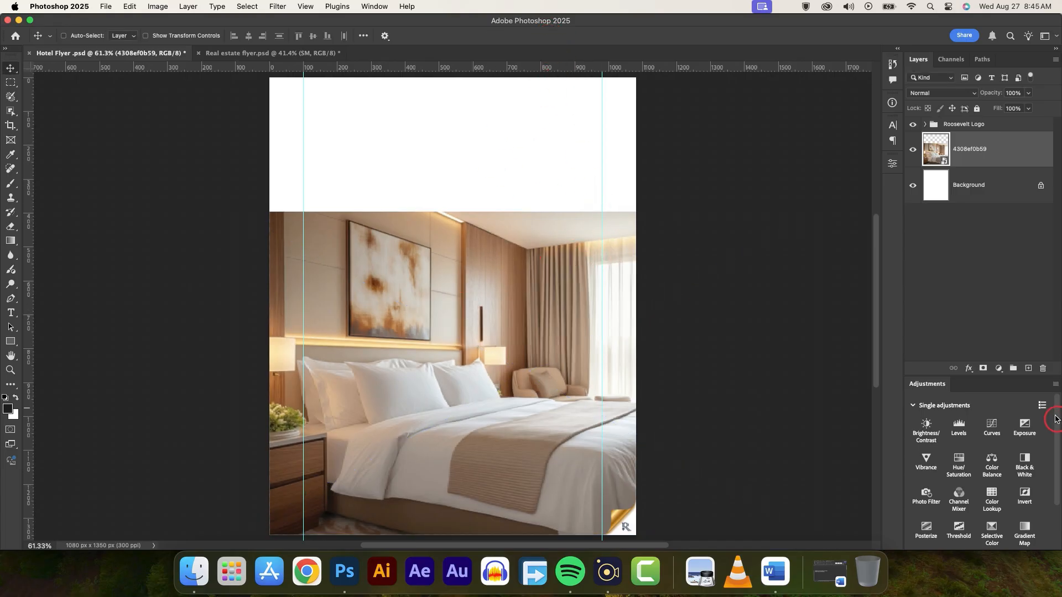
Add a layer mask to the bedroom photo and fade its upper part into white with the Basics black-to-white linear gradient
left_click(983, 369)
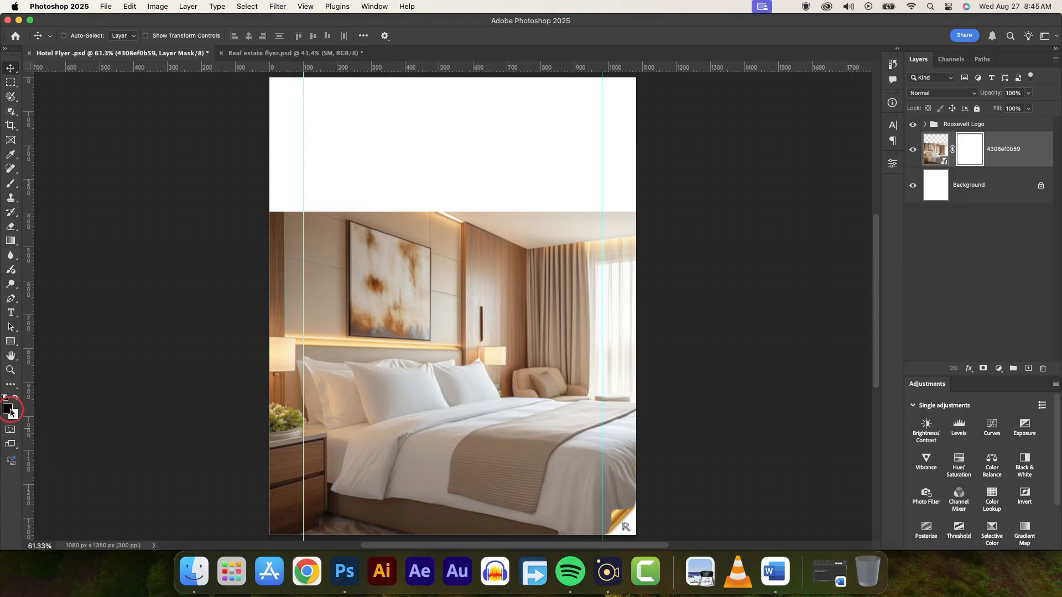
left_click(11, 241)
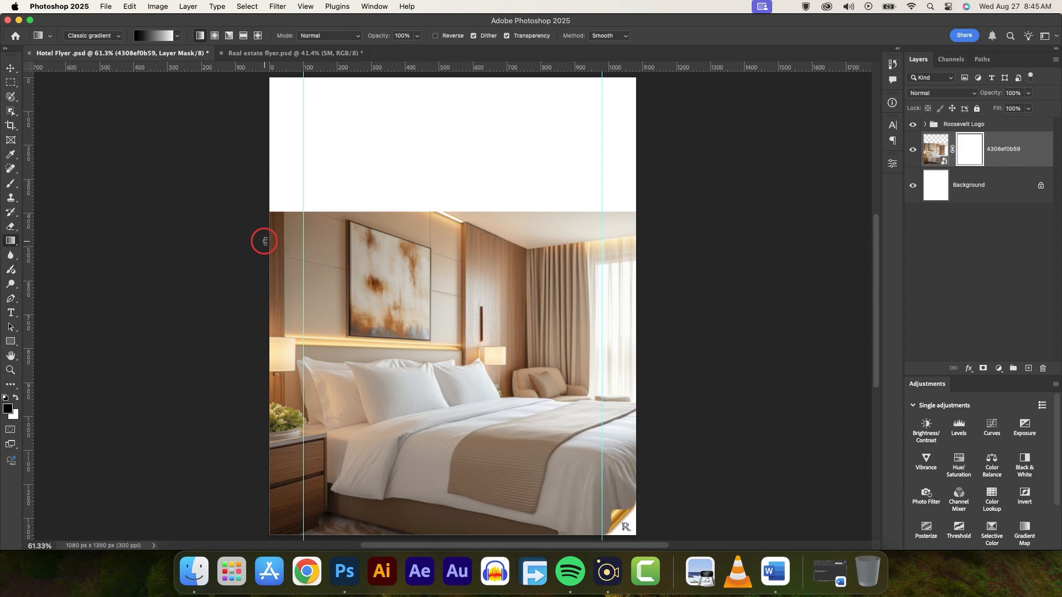
left_click(177, 37)
left_click(97, 56)
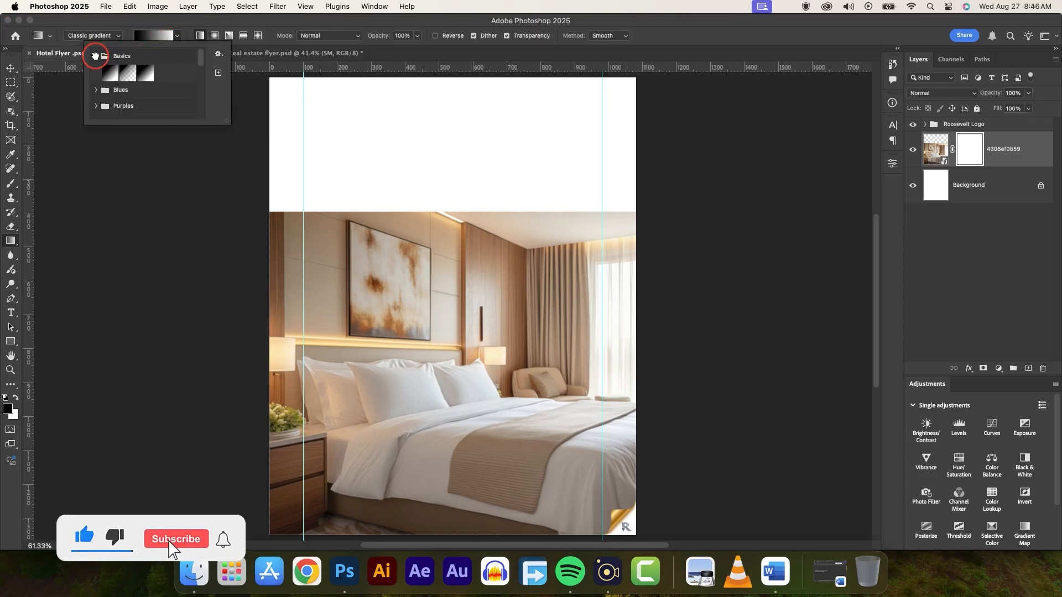
left_click(109, 70)
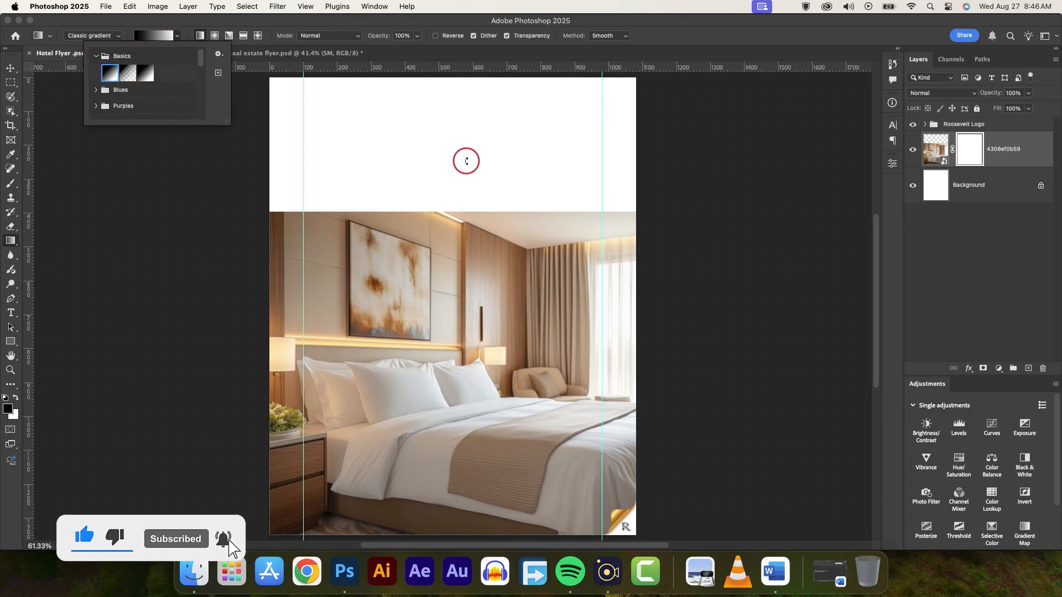
left_click(460, 175)
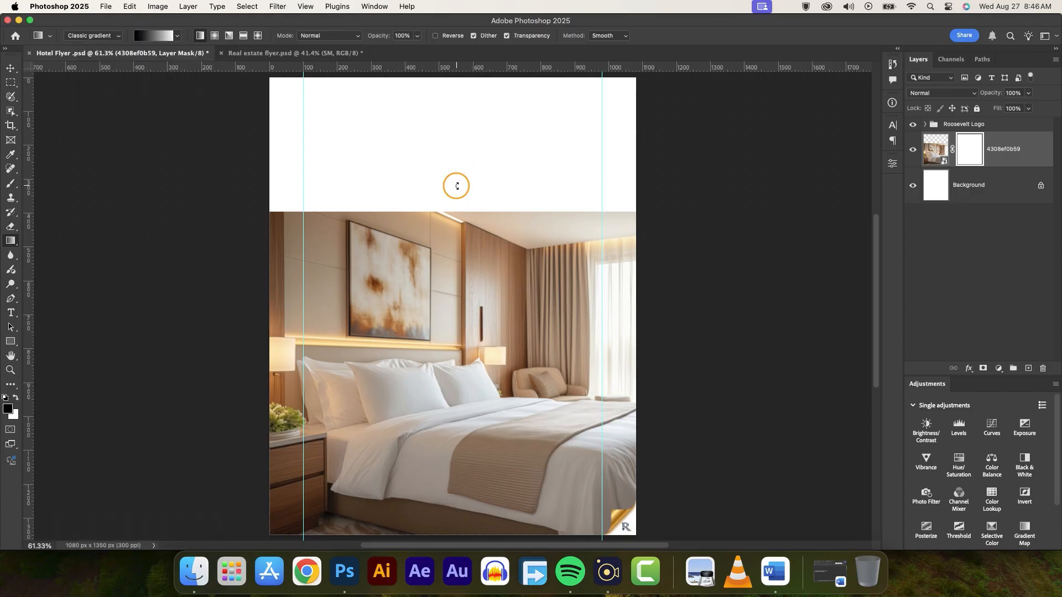
left_click_drag(457, 186, 460, 217)
left_click_drag(464, 314, 465, 316)
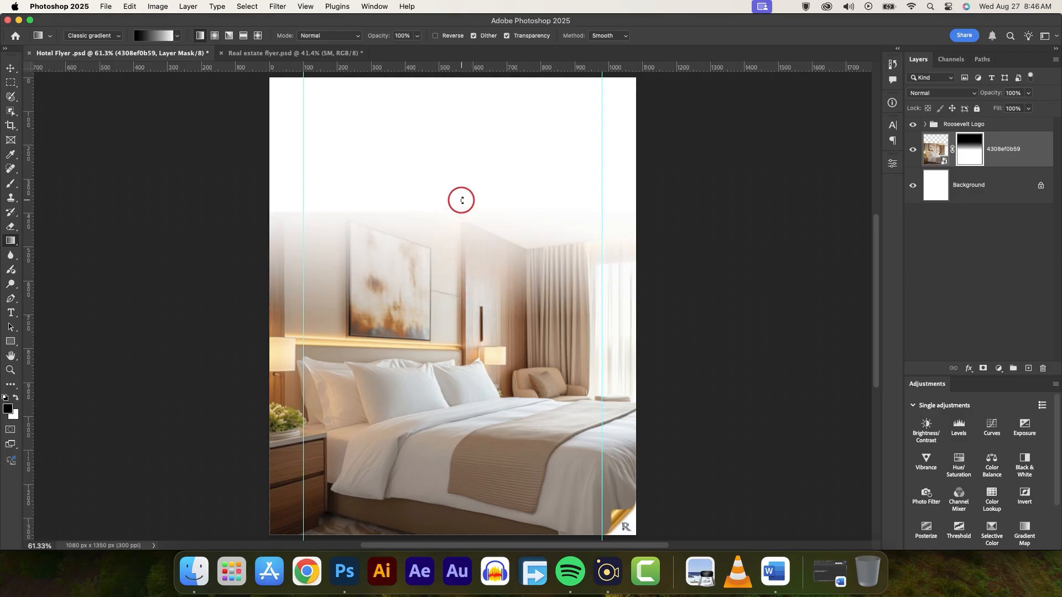
left_click_drag(462, 200, 460, 376)
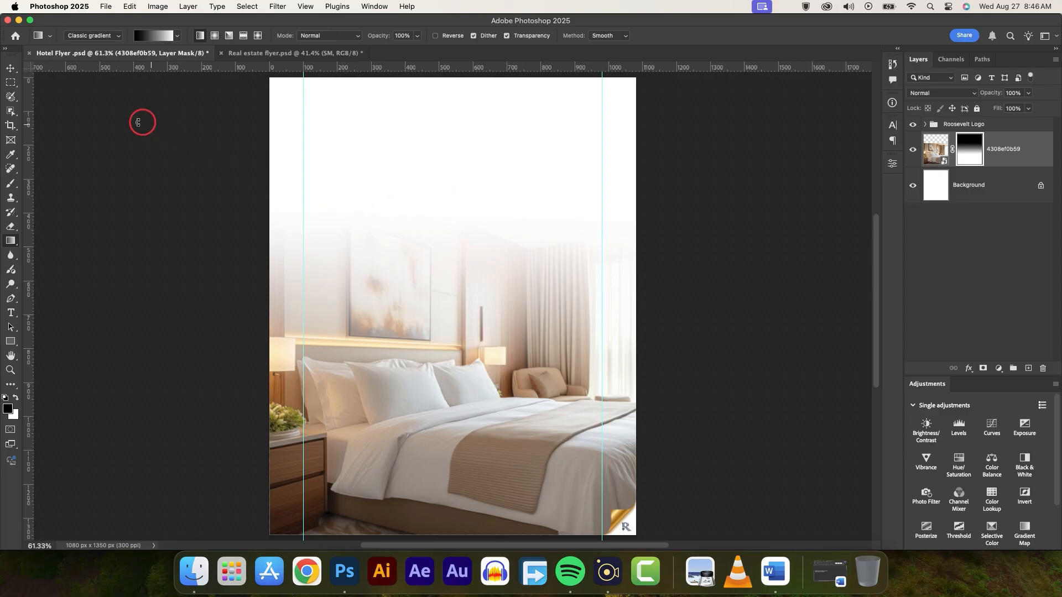
left_click(11, 67)
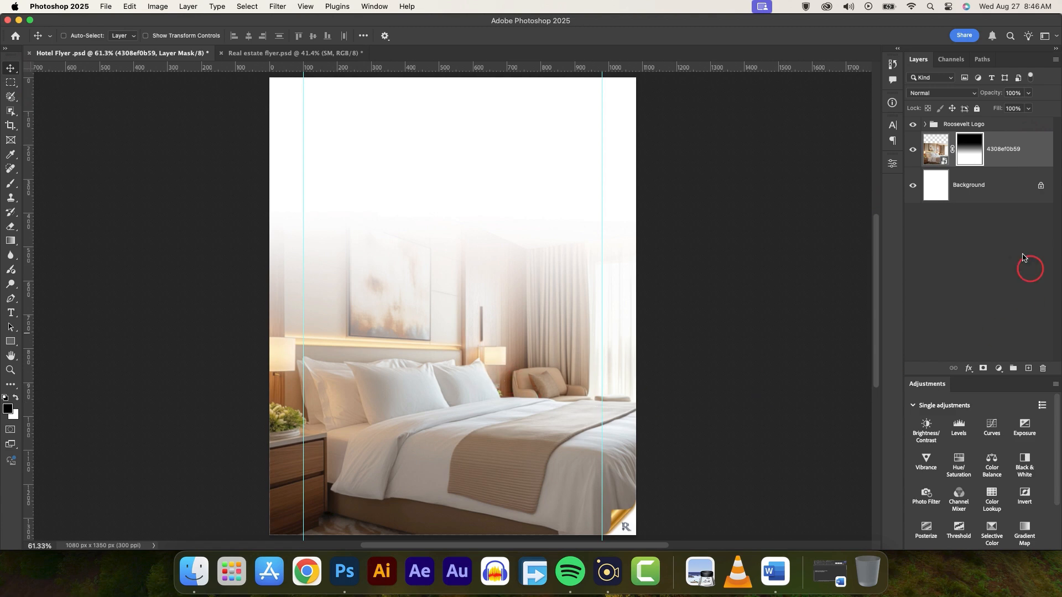
Open the bedroom photo in the Camera Raw Filter and set Contrast to +49, Shadows to -65 and Blacks to +30
left_click(936, 153)
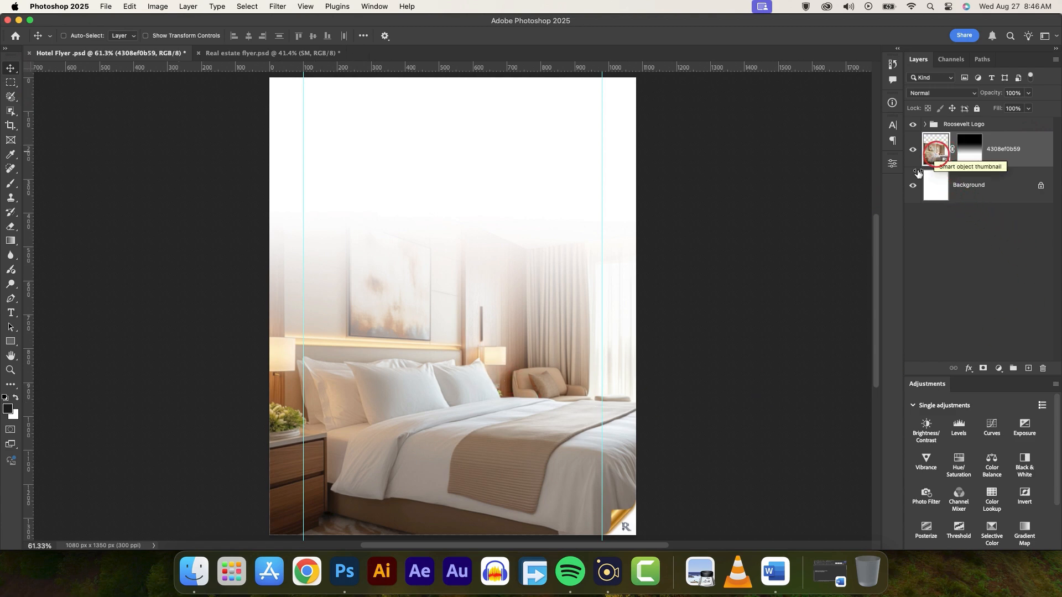
left_click(278, 7)
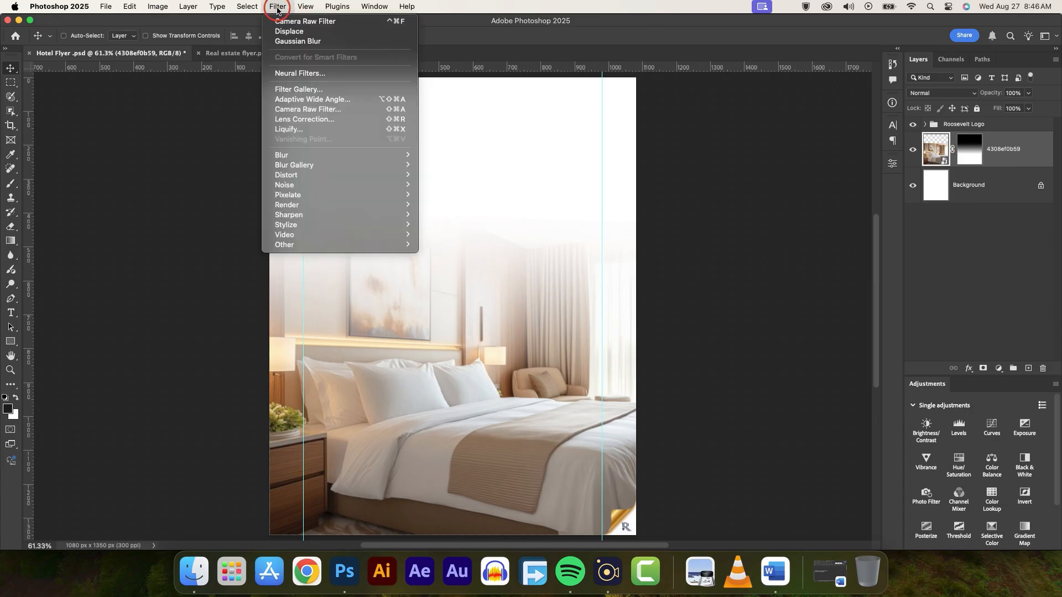
left_click(321, 113)
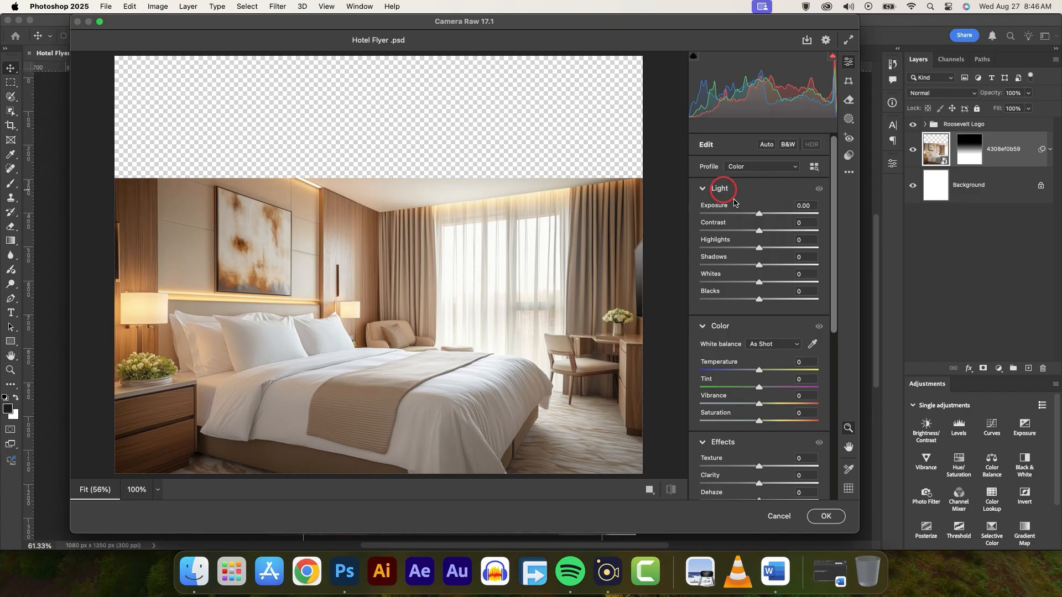
left_click_drag(760, 233, 790, 238)
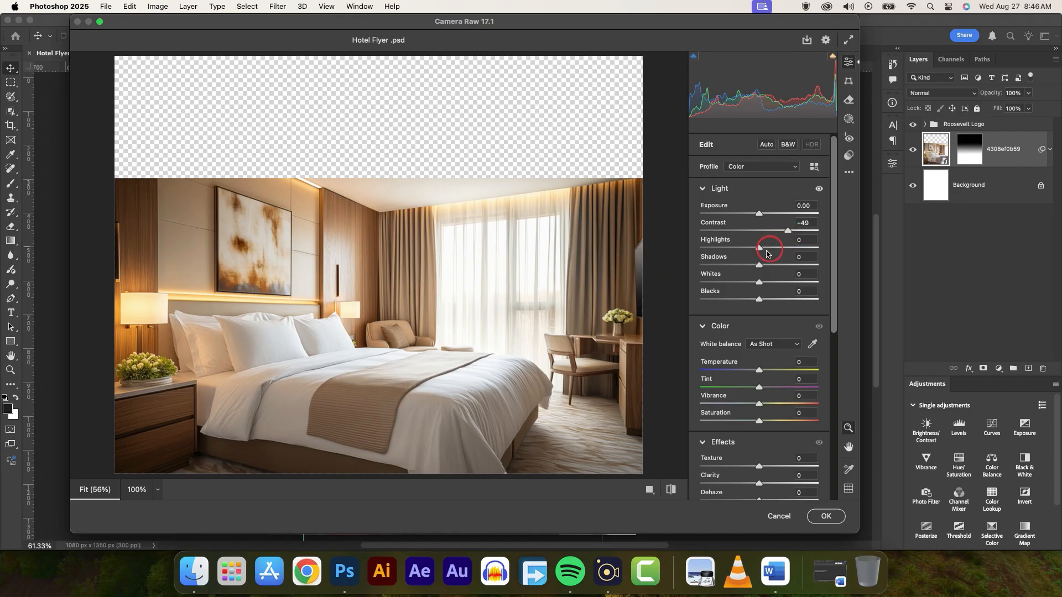
left_click_drag(760, 267, 724, 269)
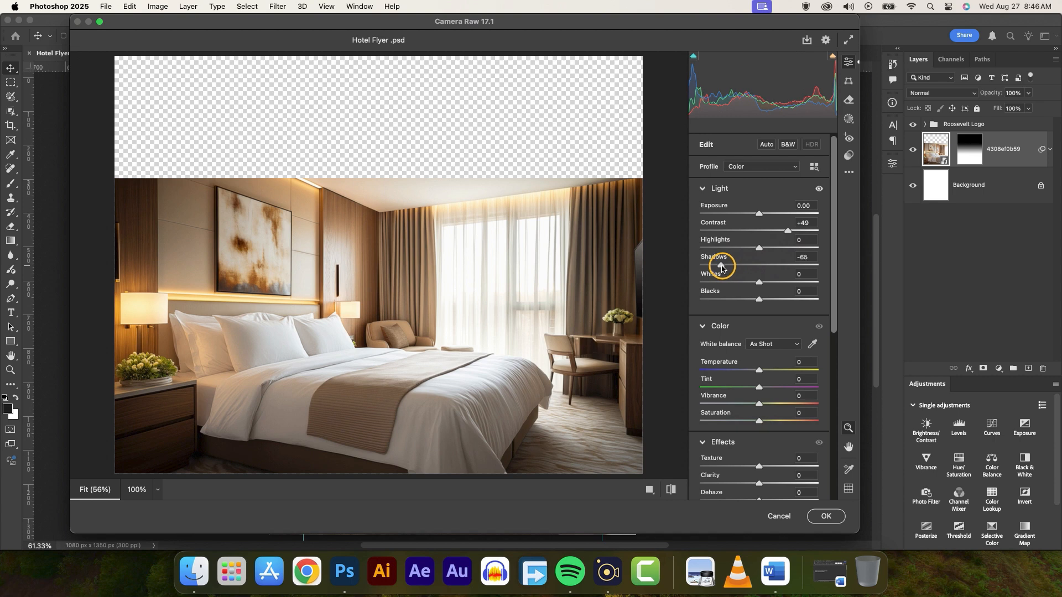
left_click(669, 490)
left_click(670, 490)
mouse_move(759, 301)
left_mouse_down()
mouse_move(796, 307)
mouse_move(686, 315)
mouse_move(706, 301)
mouse_move(695, 301)
mouse_move(832, 299)
mouse_move(745, 306)
mouse_move(775, 307)
left_mouse_up()
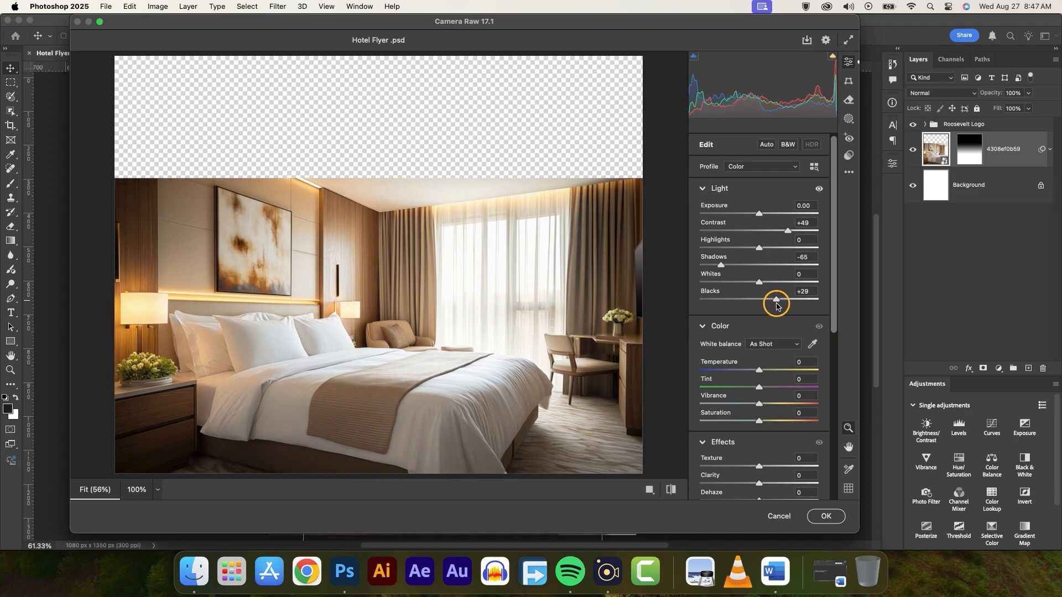
left_click(808, 296)
Set the photo's Vibrance to +20, Saturation to +10 and Clarity to +17, comparing the edit with the original
scroll(791, 327, "down", 2)
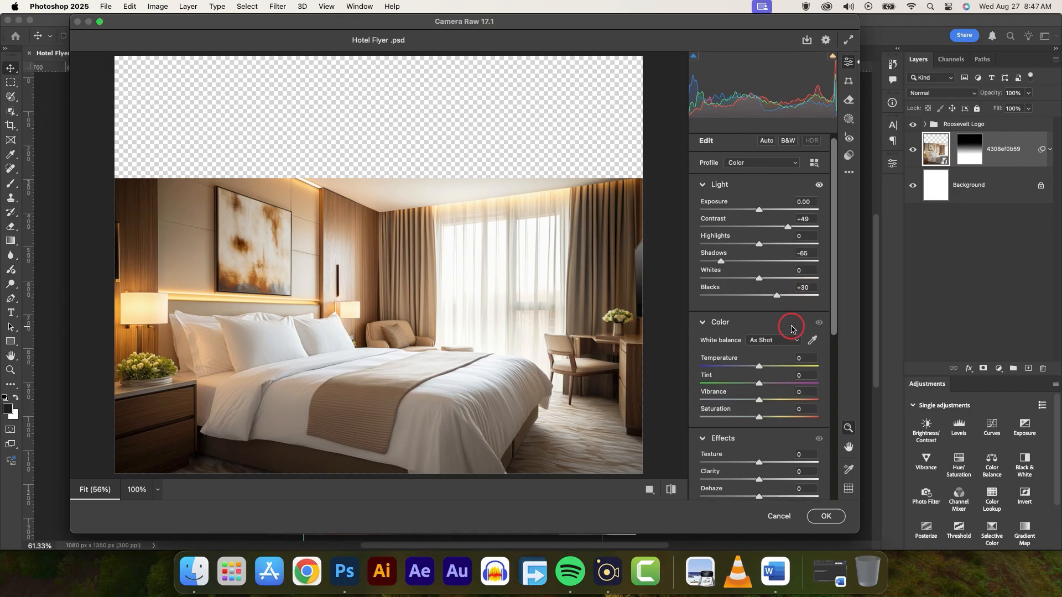
left_click_drag(834, 275, 837, 332)
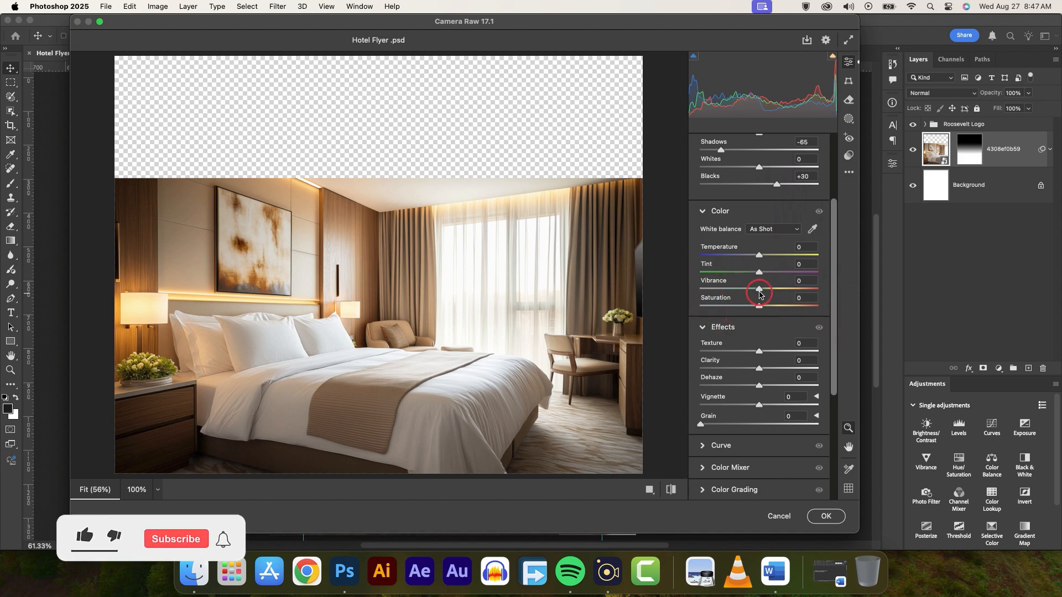
left_click_drag(762, 290, 770, 287)
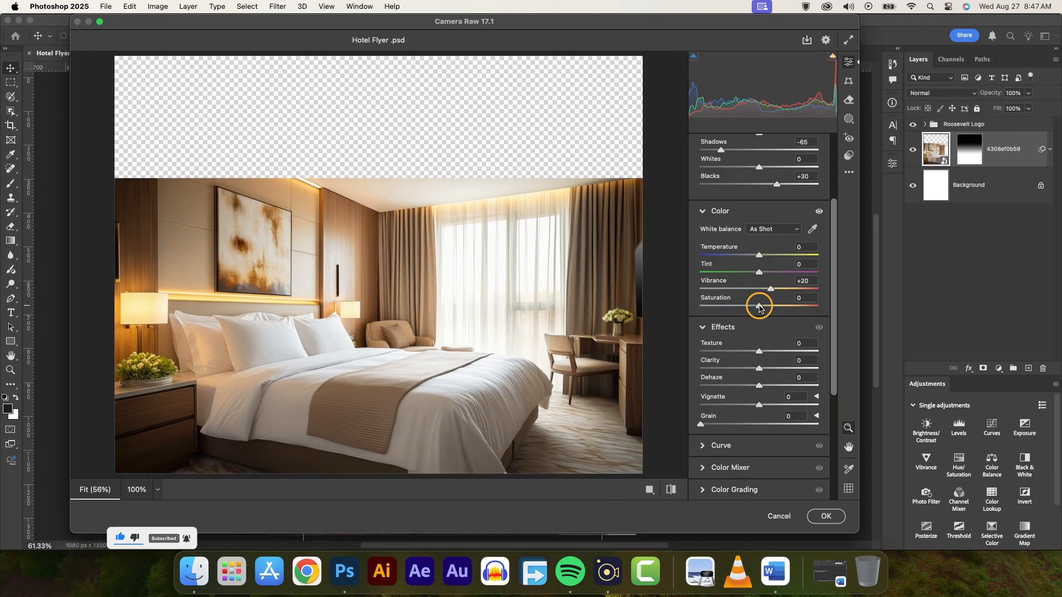
left_click_drag(759, 307, 762, 308)
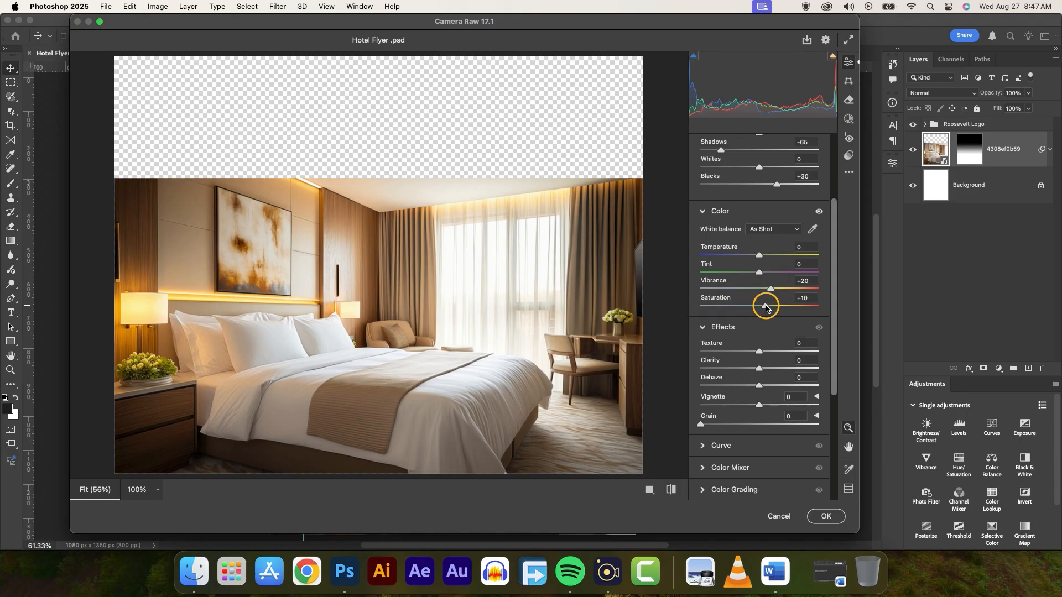
left_click(672, 490)
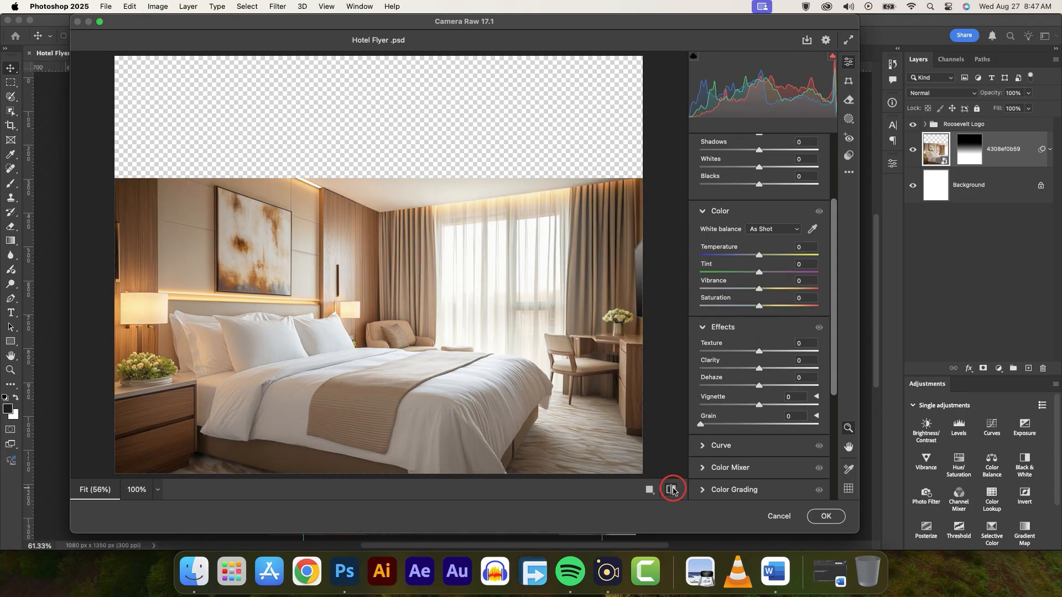
left_click(671, 490)
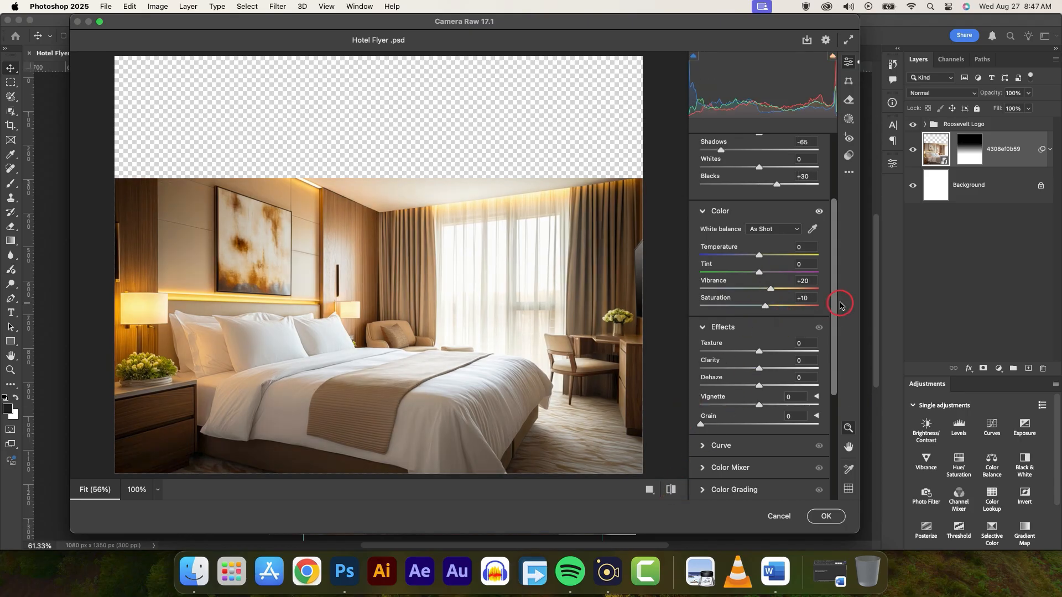
left_click_drag(836, 301, 829, 374)
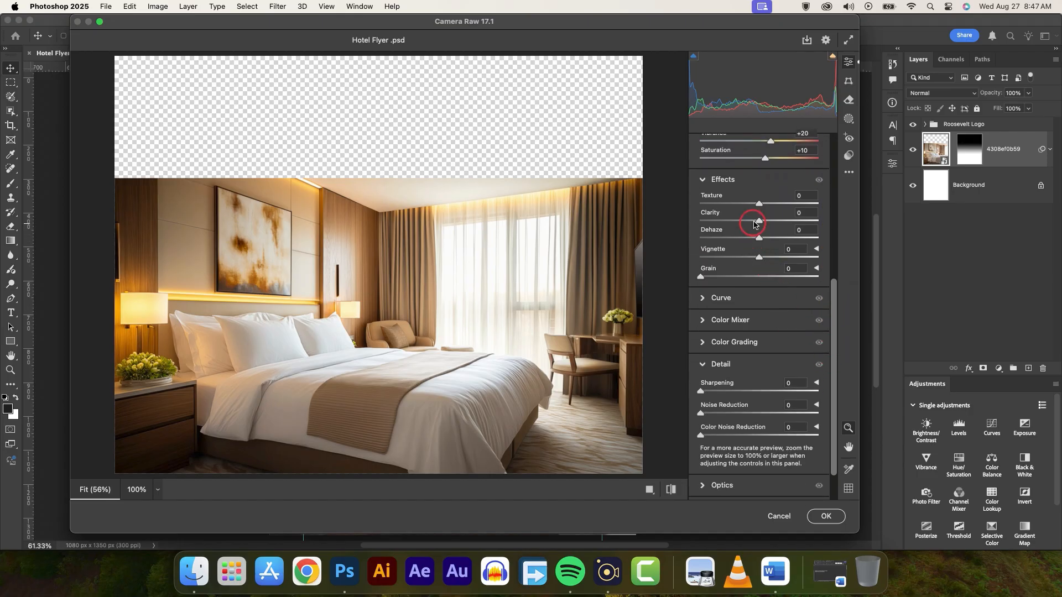
left_click_drag(759, 220, 771, 225)
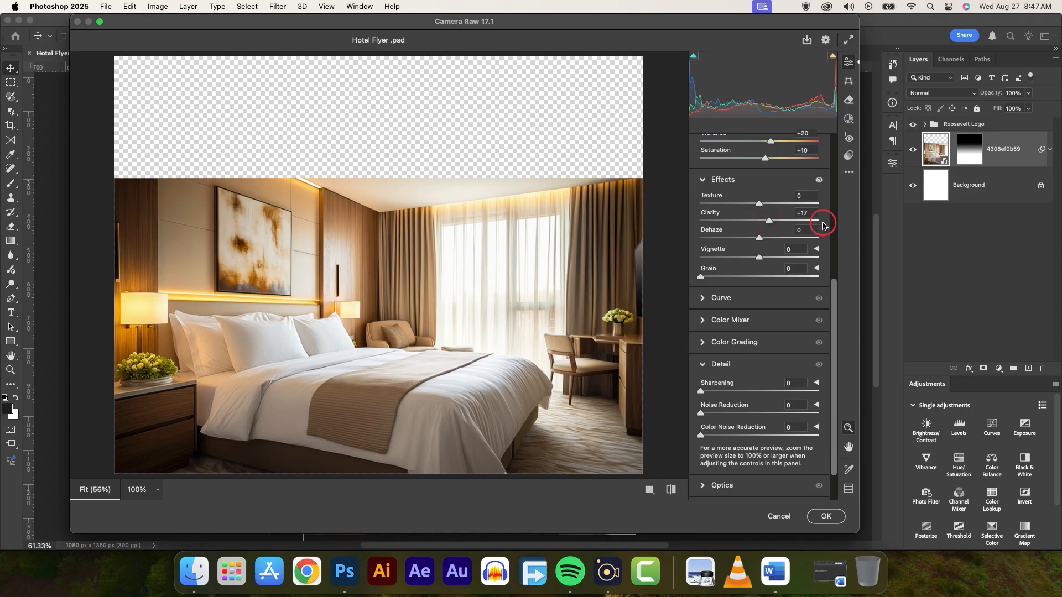
Set Sharpening to 44, add slight Noise Reduction and apply the Camera Raw Filter to the bedroom photo
left_click_drag(834, 339, 828, 396)
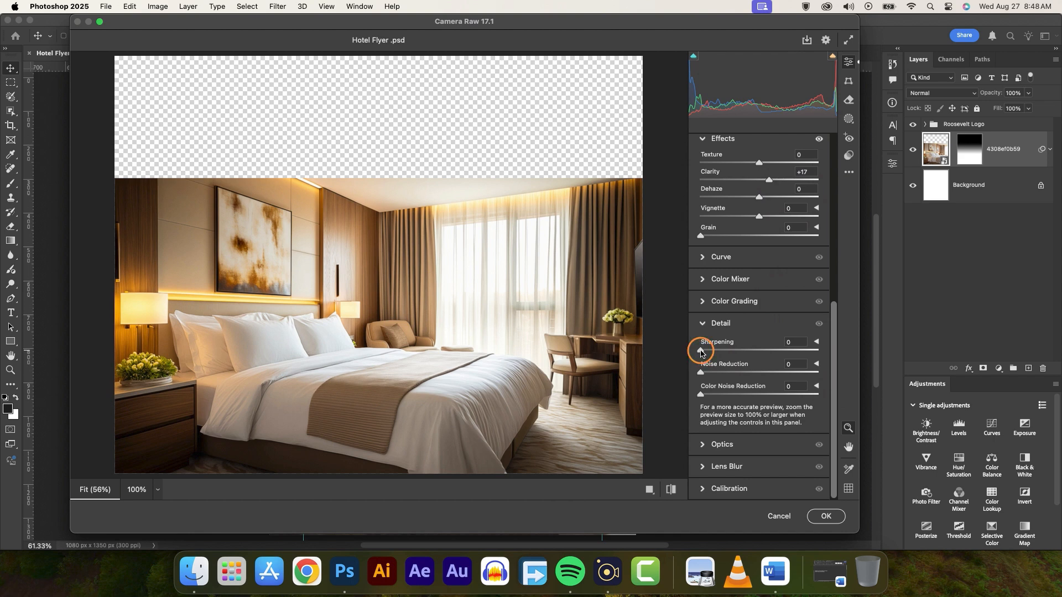
left_click_drag(701, 353, 735, 356)
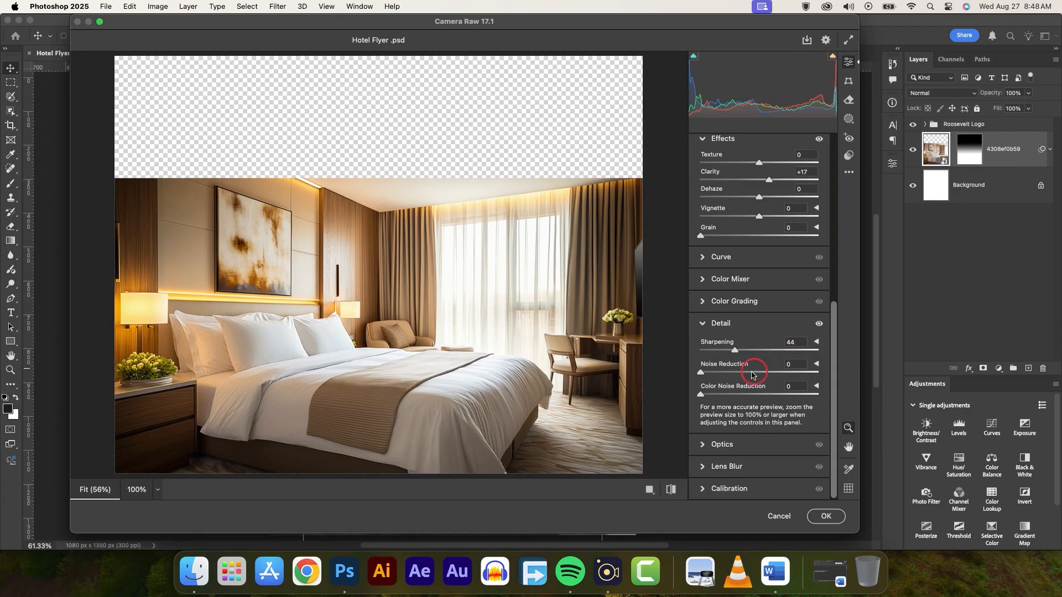
left_click_drag(701, 372, 710, 374)
left_click(826, 516)
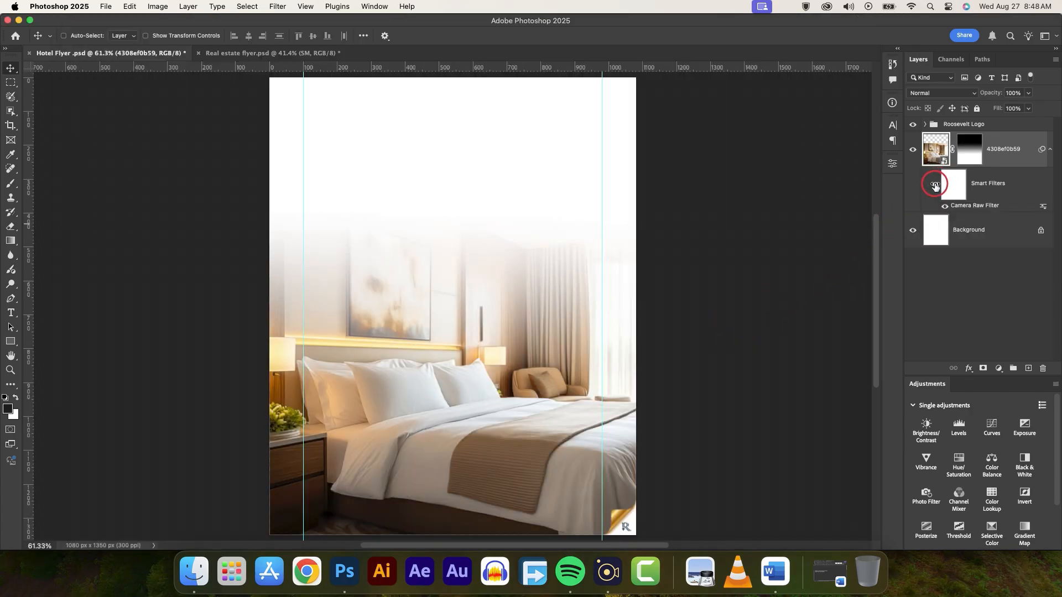
Compare the bedroom photo with and without its Camera Raw Filter, then collapse the photo layer's smart filter list
left_click(935, 185)
left_click(935, 184)
left_click(935, 185)
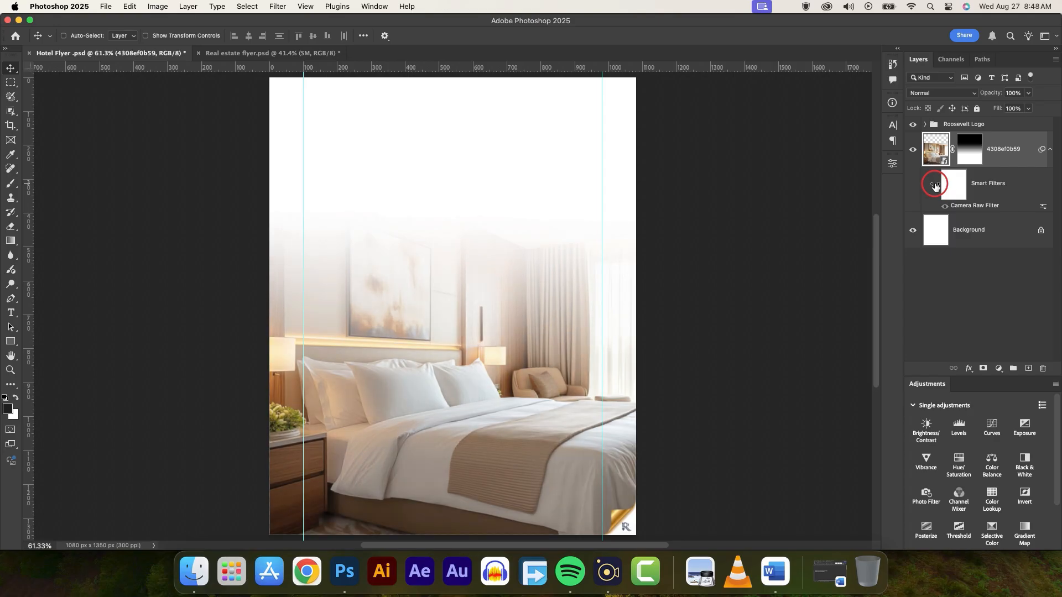
left_click(935, 185)
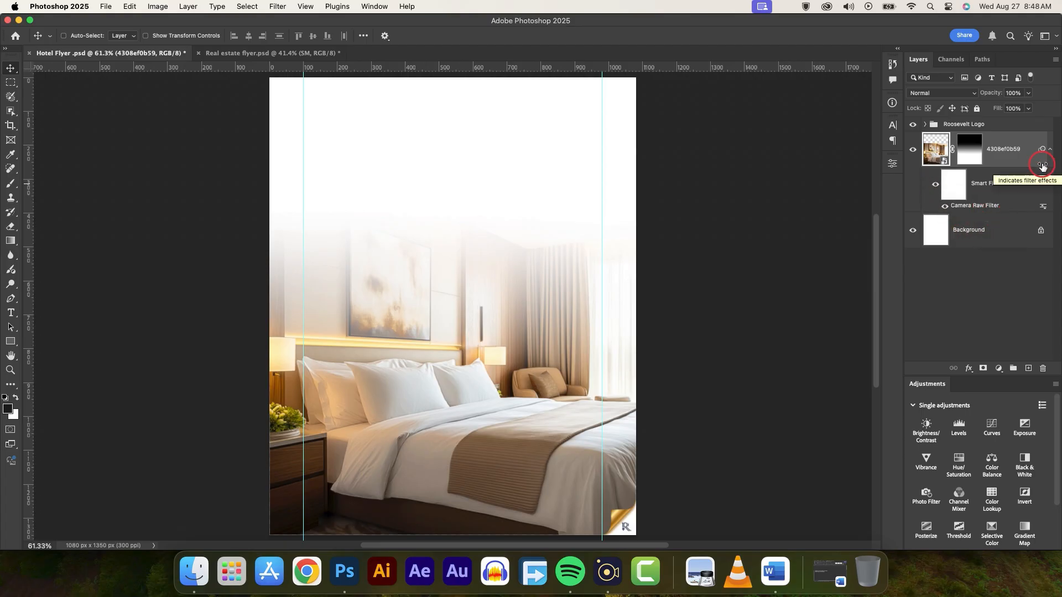
left_click(1051, 150)
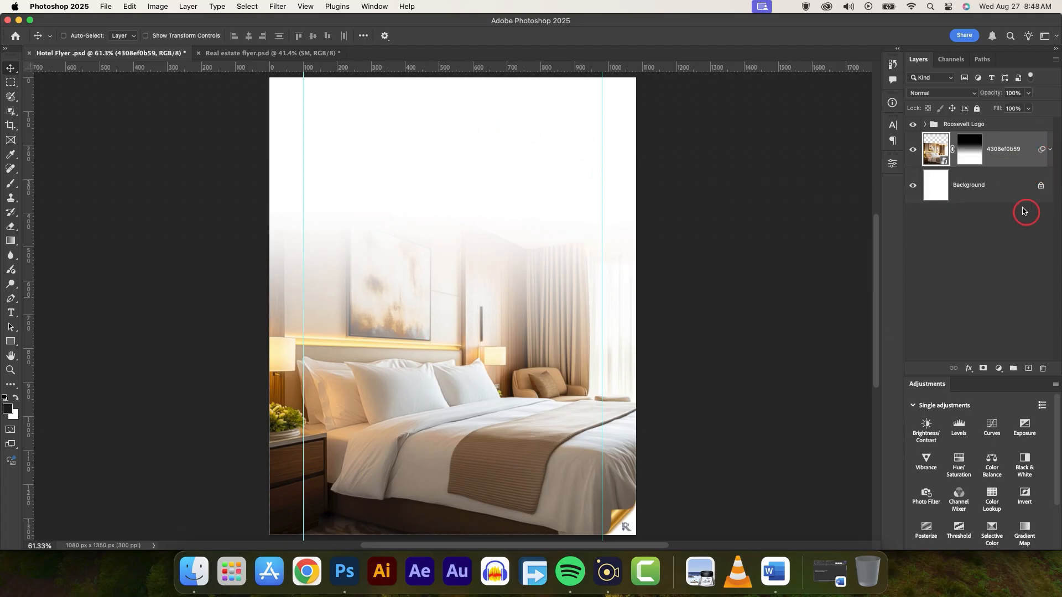
Place the black-white background image directly above the Background layer and scale it to fill the canvas width
left_click(1003, 188)
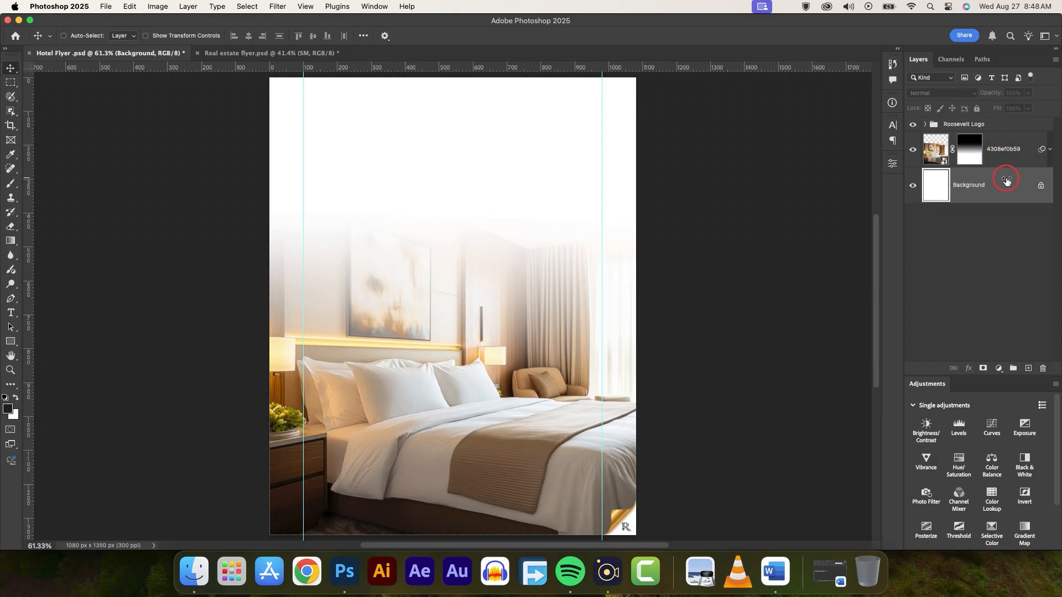
left_click(194, 571)
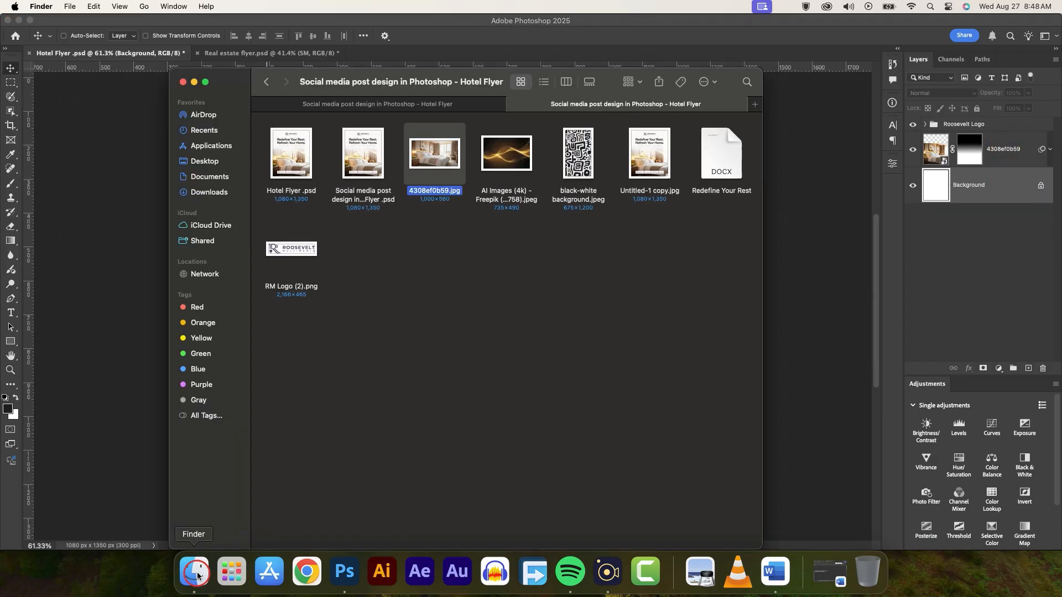
left_click_drag(568, 175, 66, 323)
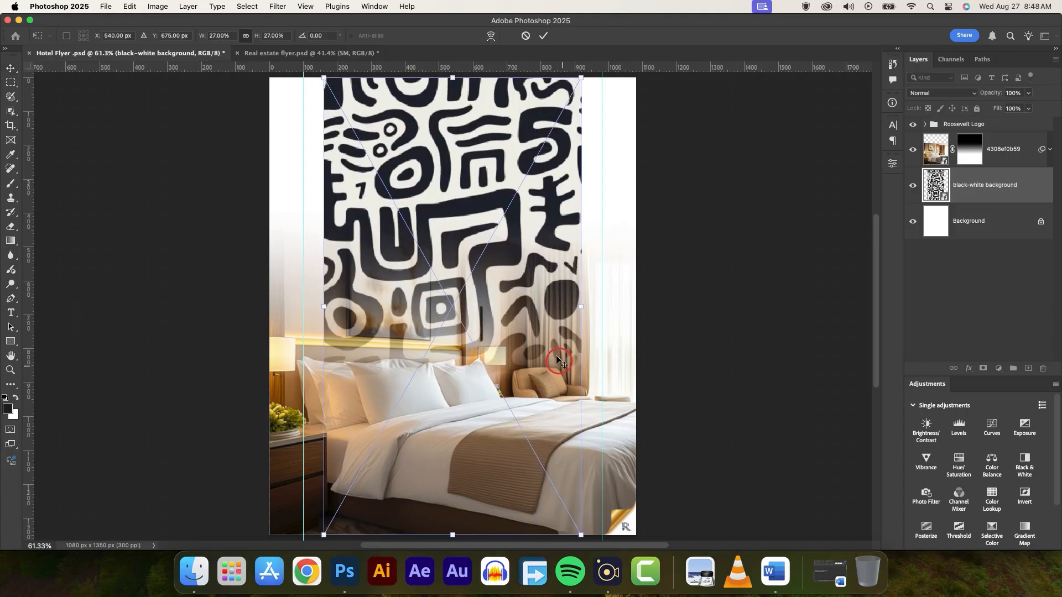
left_click_drag(581, 307, 635, 304)
left_click(545, 38)
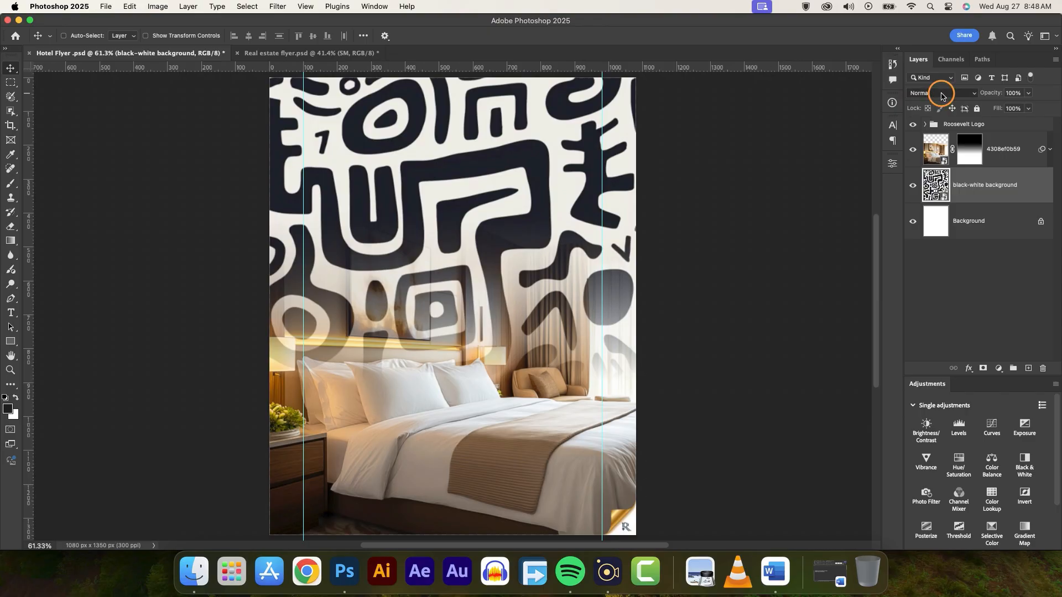
Set the black-white pattern layer's blend mode to Luminosity and its opacity to 4%
left_click(943, 95)
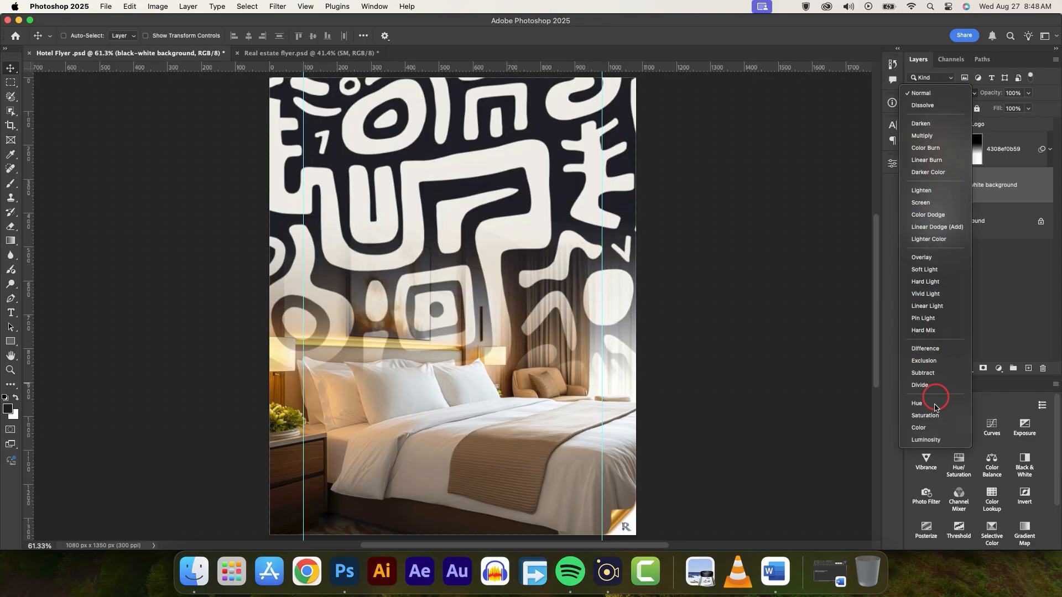
left_click(927, 441)
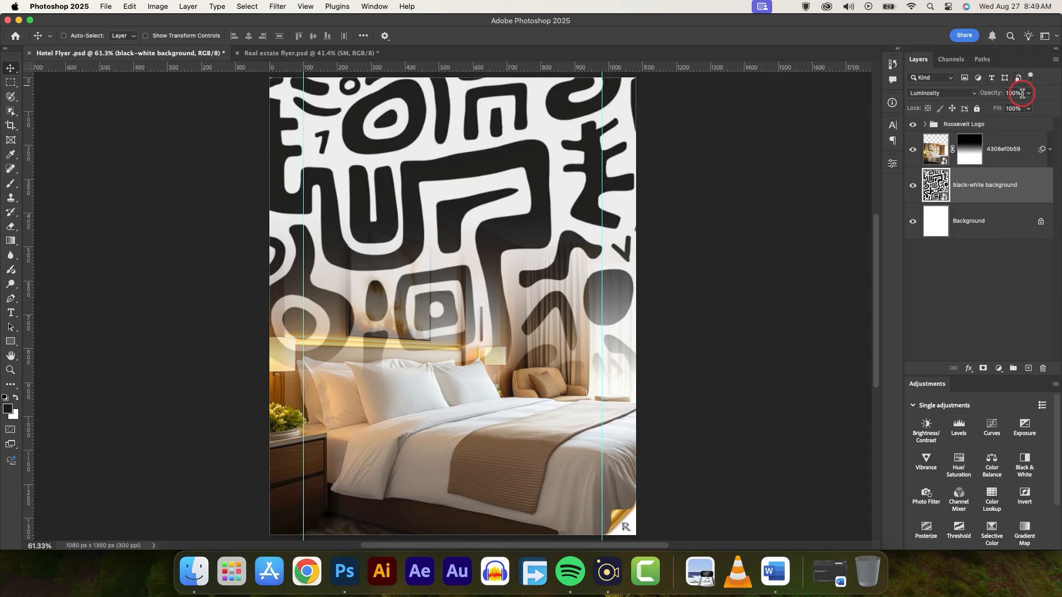
left_click(1002, 95)
left_click_drag(1000, 96, 1001, 97)
type("4")
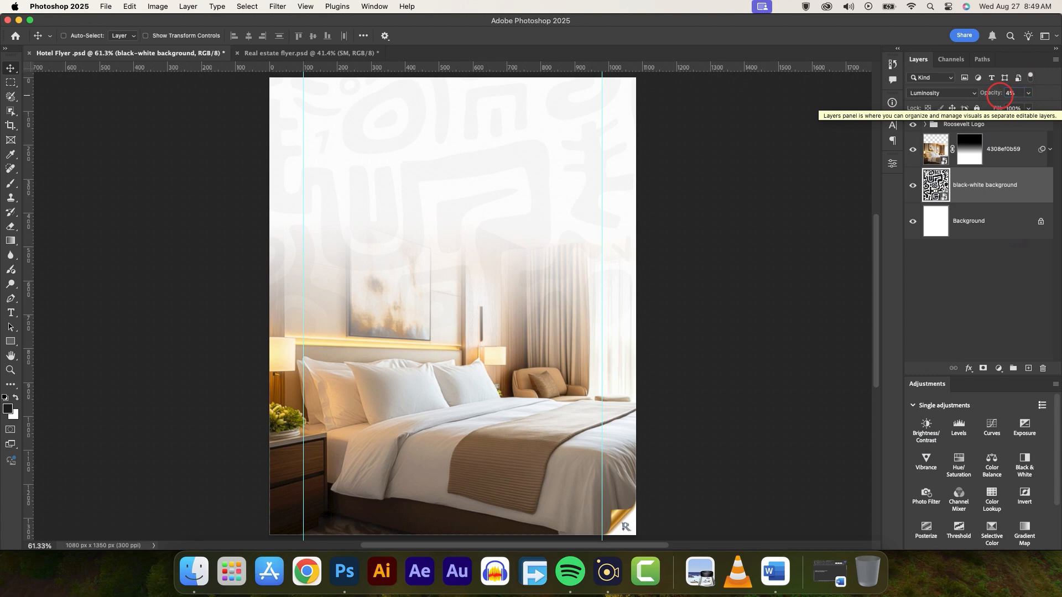
Add a layer mask to the pattern layer and fade out its lower part with an upward black-to-white linear gradient
scroll(459, 299, "up", 3)
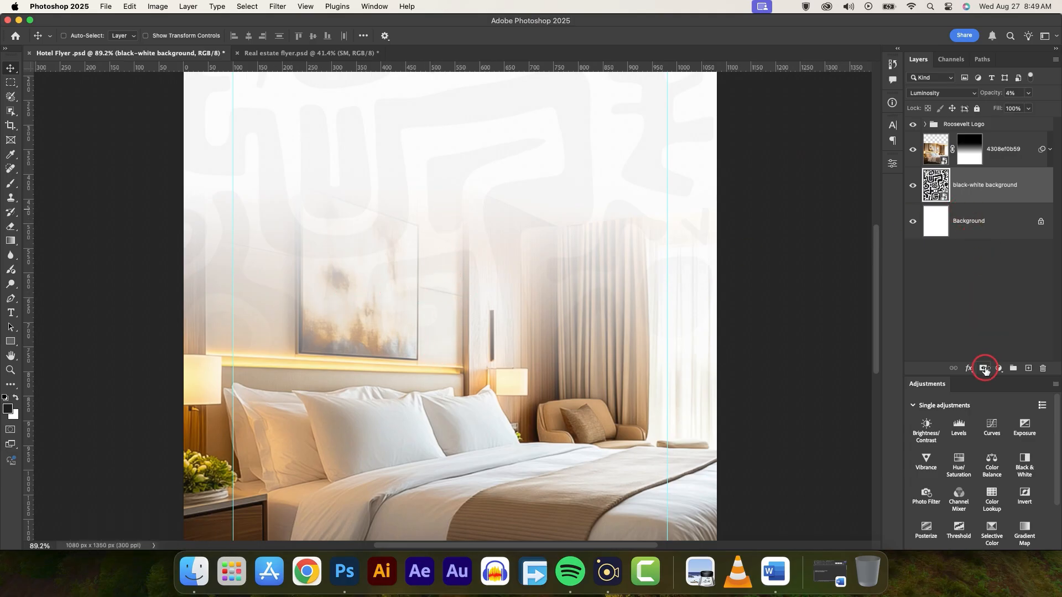
left_click(984, 369)
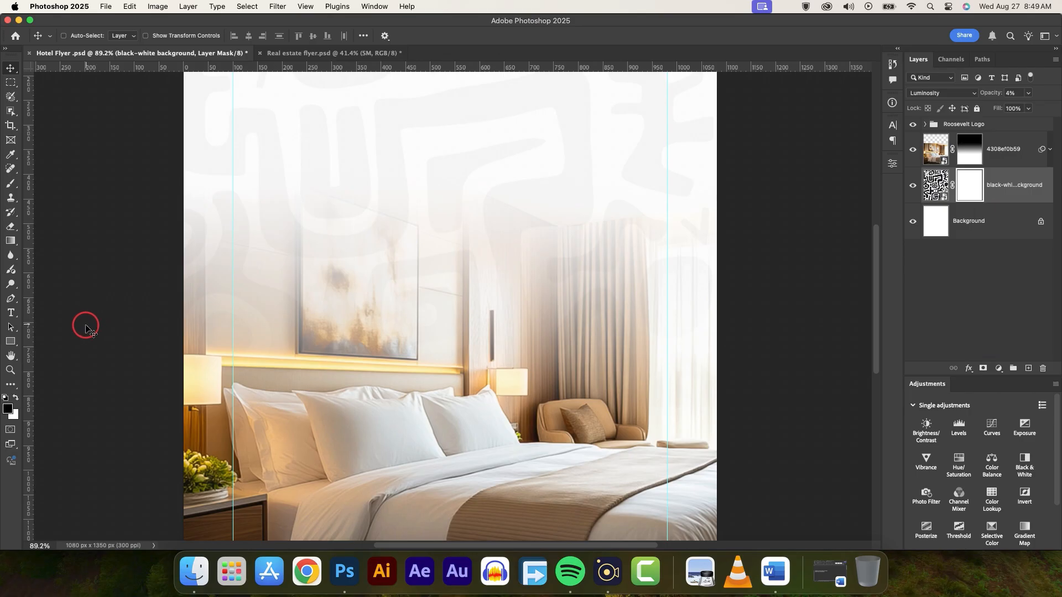
left_click(10, 242)
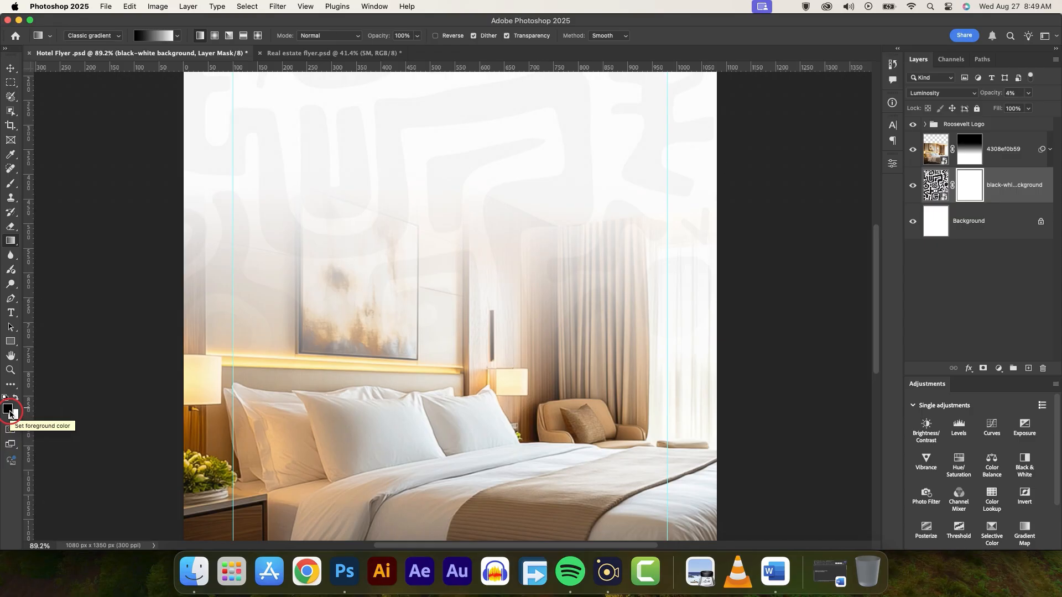
left_click(152, 39)
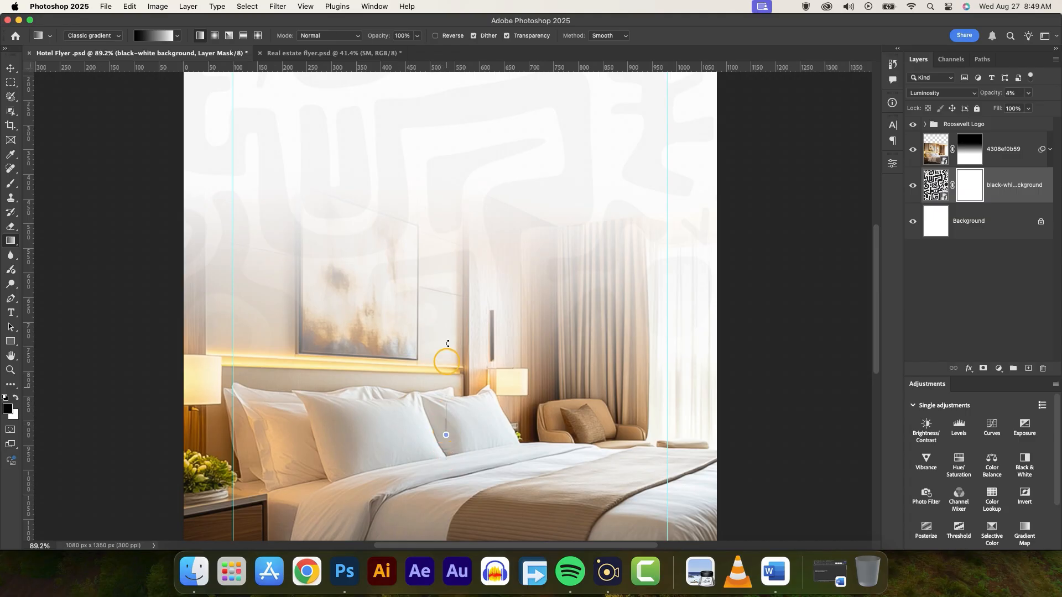
left_click_drag(448, 343, 453, 109)
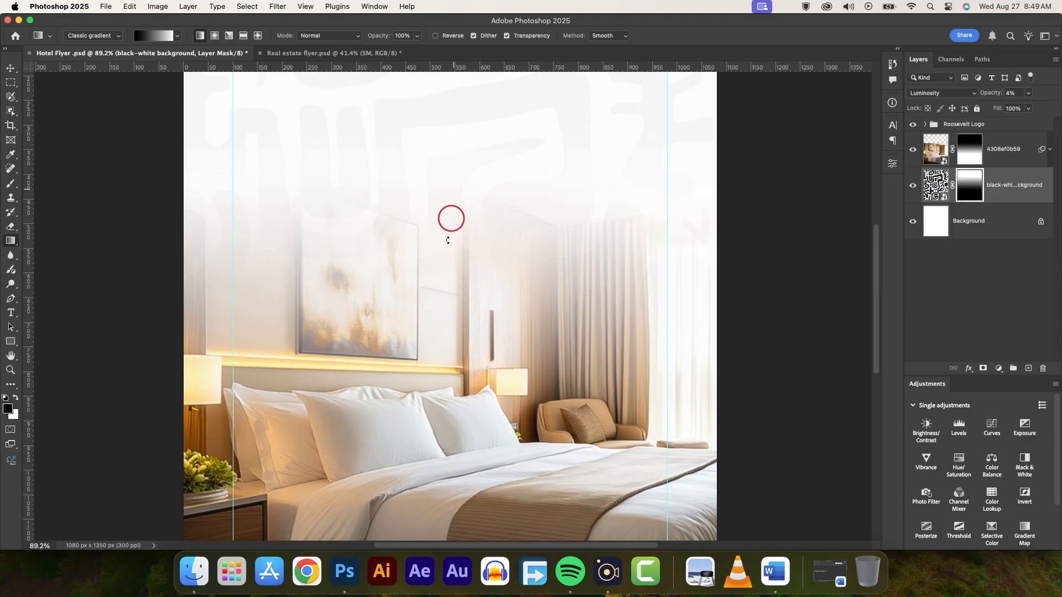
left_click_drag(420, 387, 424, 103)
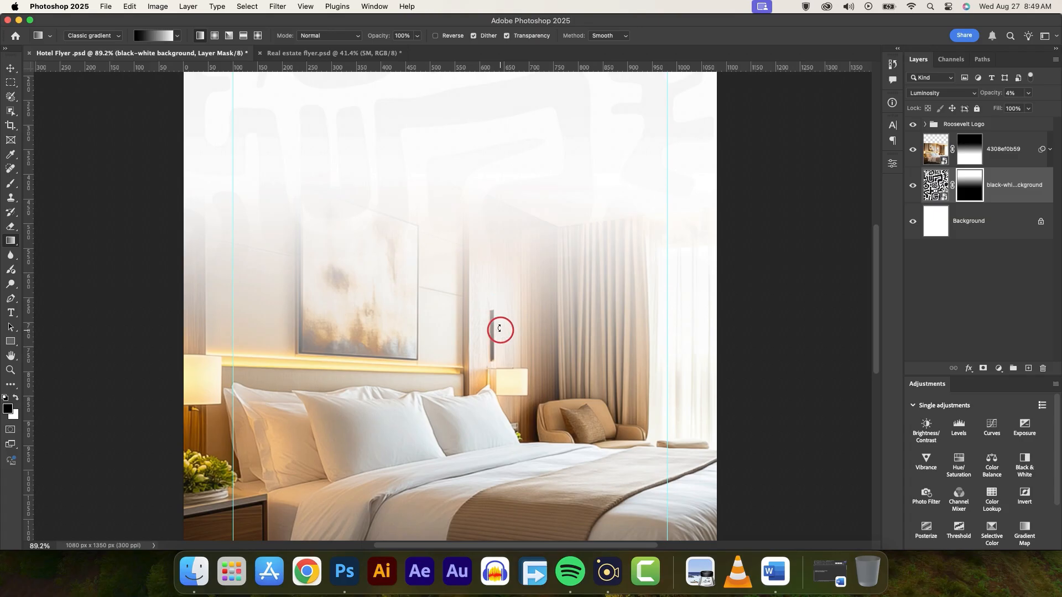
scroll(500, 328, "down", 5)
scroll(493, 325, "up", 4)
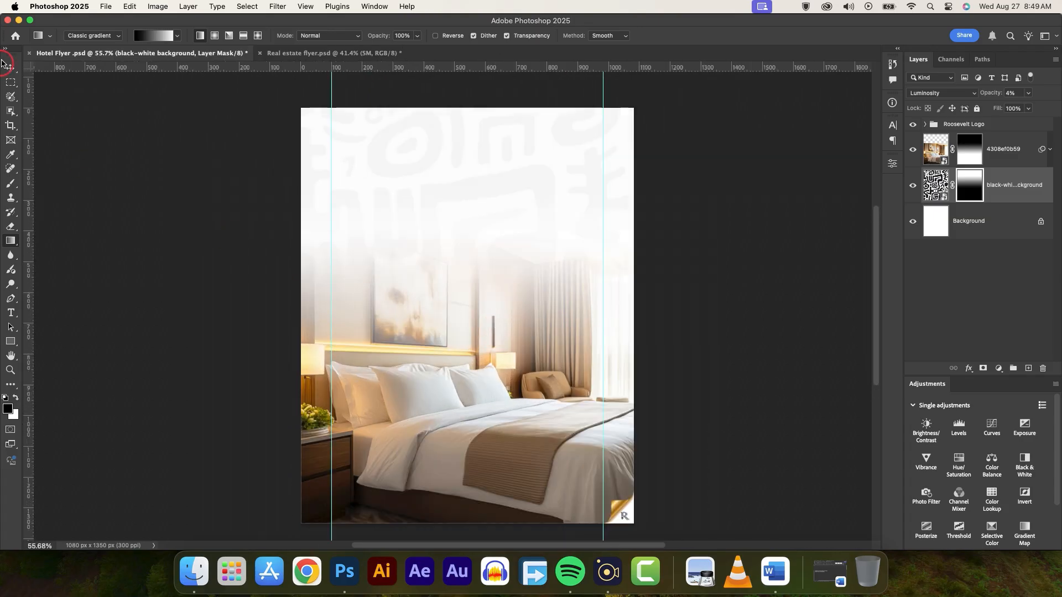
Group the bedroom photo and pattern layers, name the group BG and check its contents
left_click(11, 69)
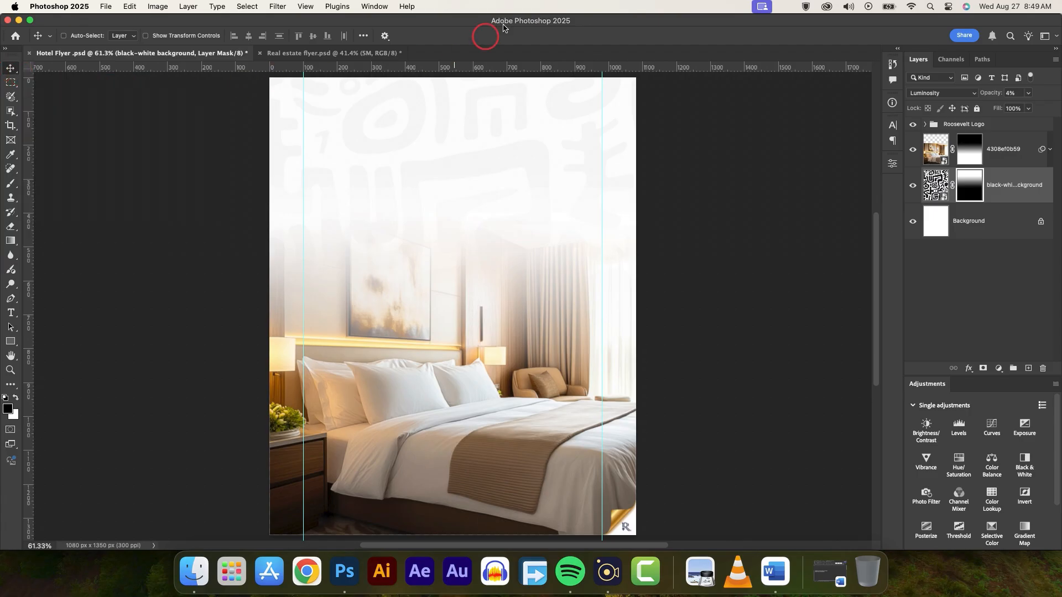
left_click(1024, 149, "shift")
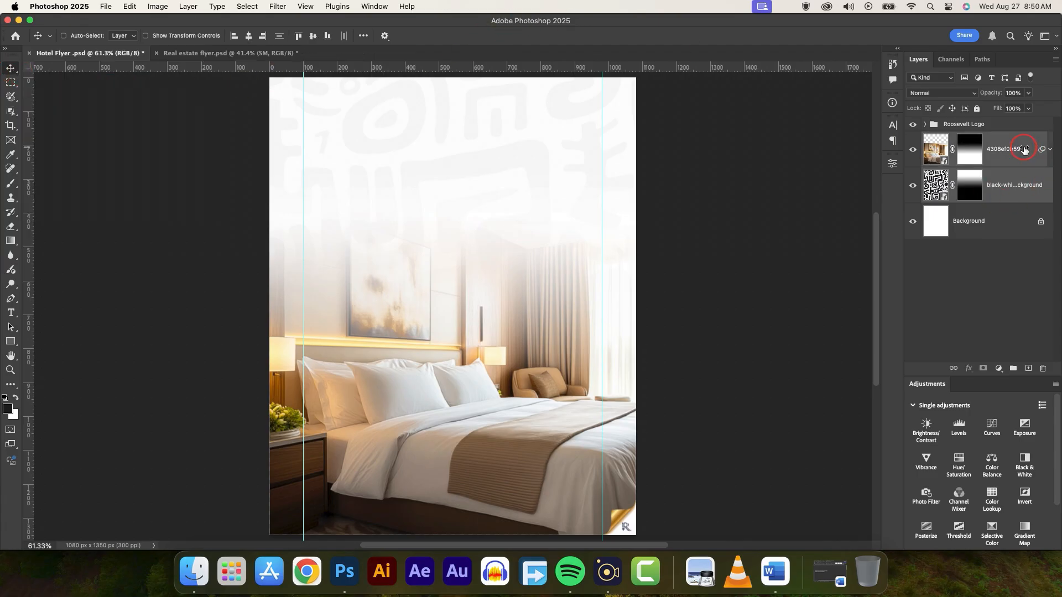
key("super+g")
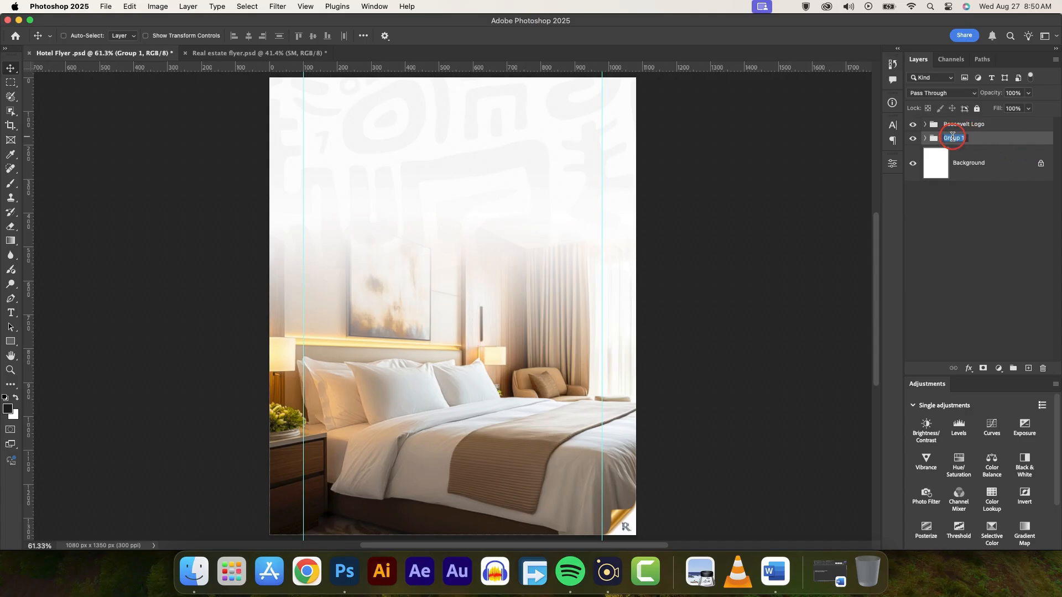
key("Return")
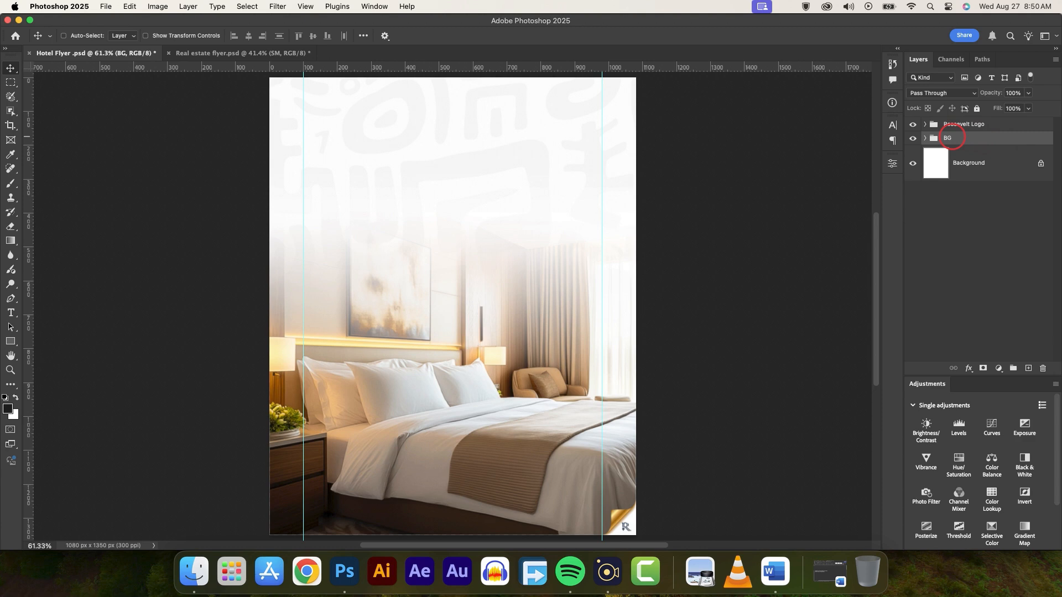
left_click(925, 138)
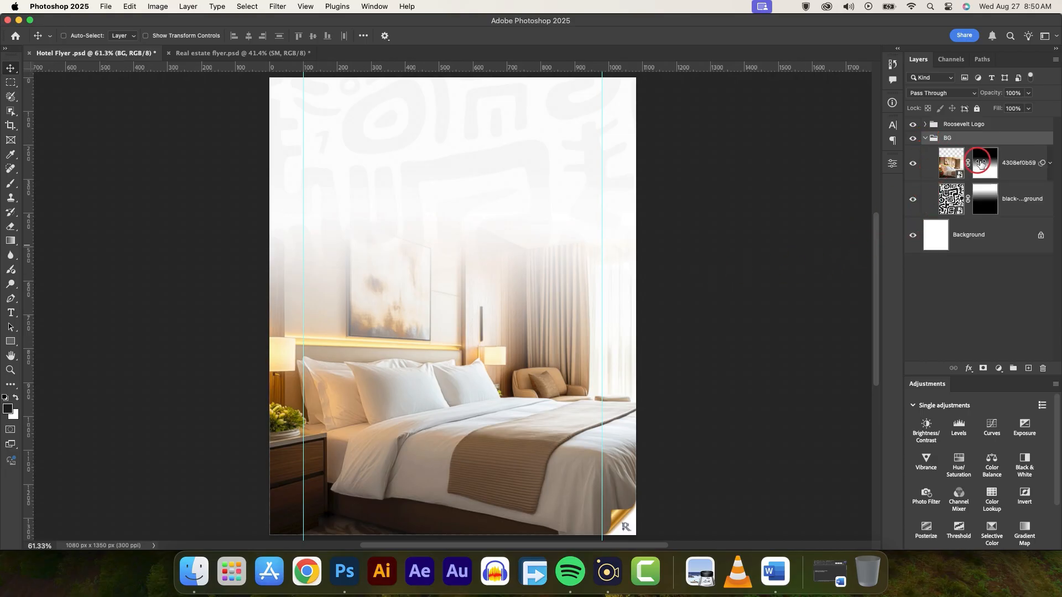
left_click(925, 138)
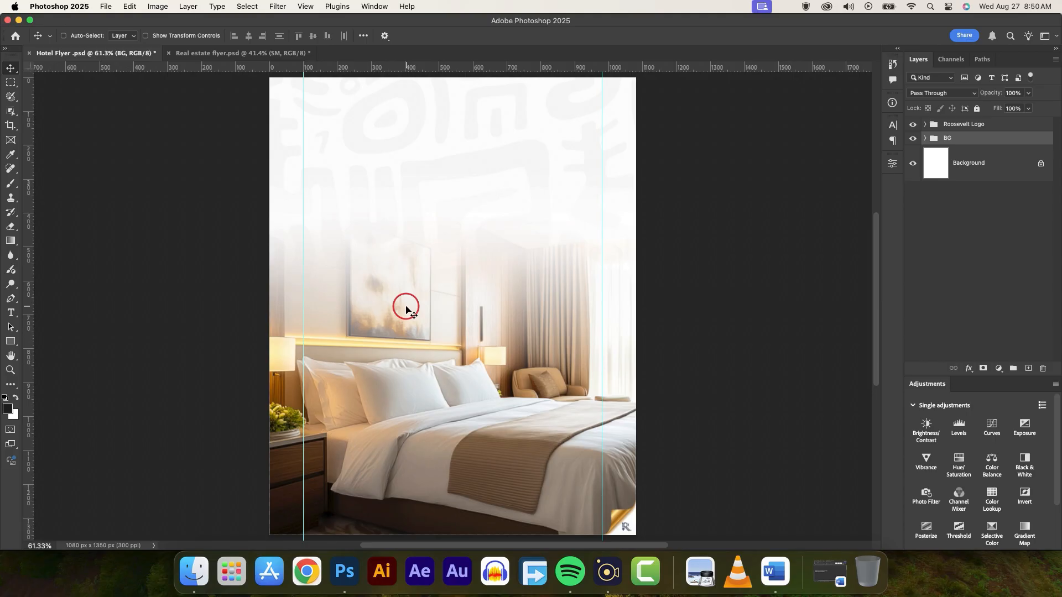
Copy the headline "Redefine Your Rest. Refresh Your Home." from the Word document and return to the Photoshop flyer
left_click(775, 564)
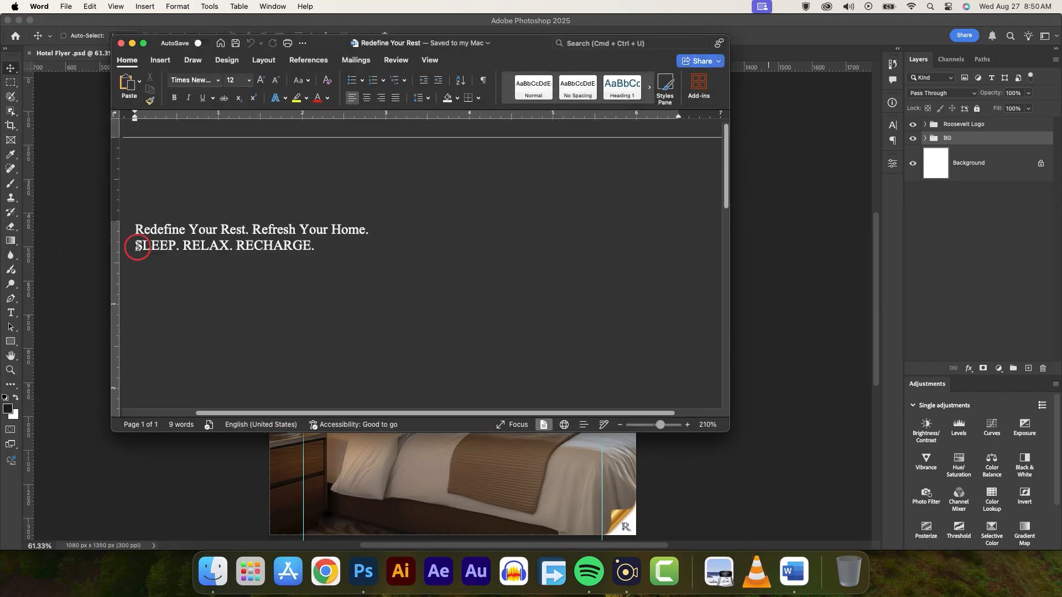
left_click_drag(132, 229, 369, 229)
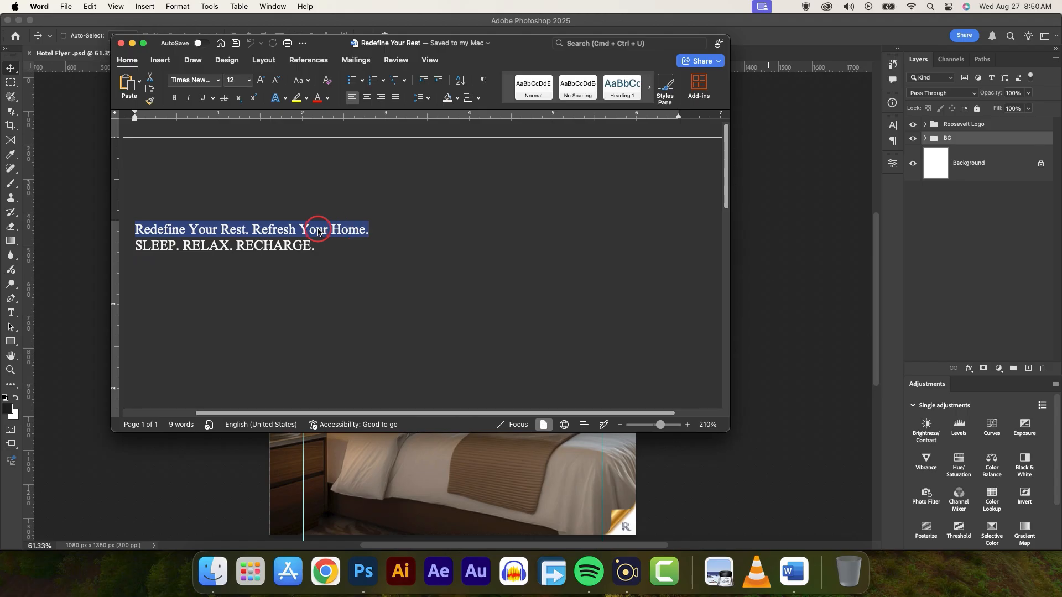
right_click(318, 231)
left_click(334, 244)
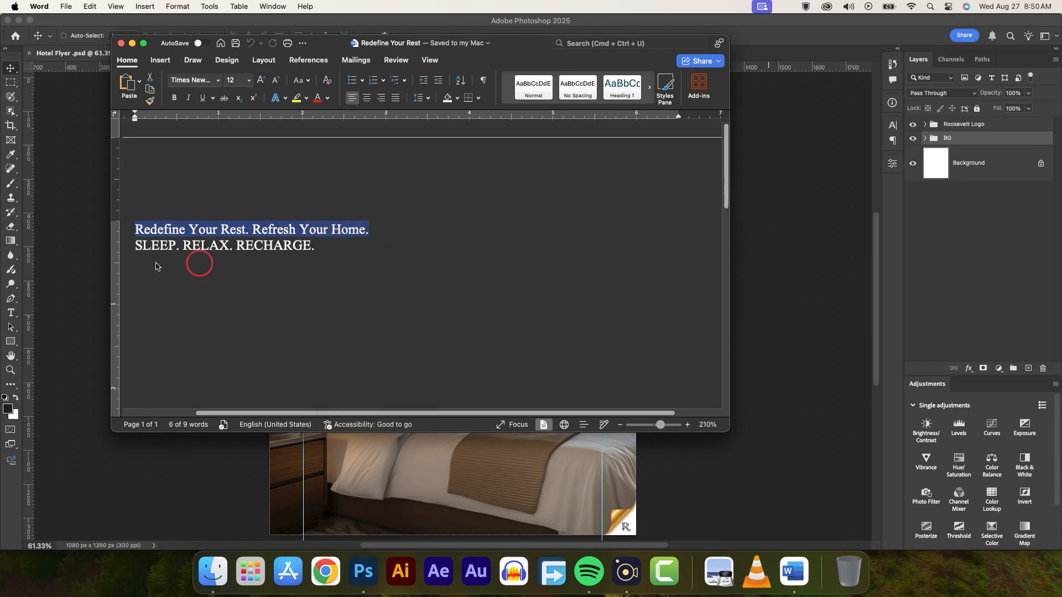
left_click(76, 201)
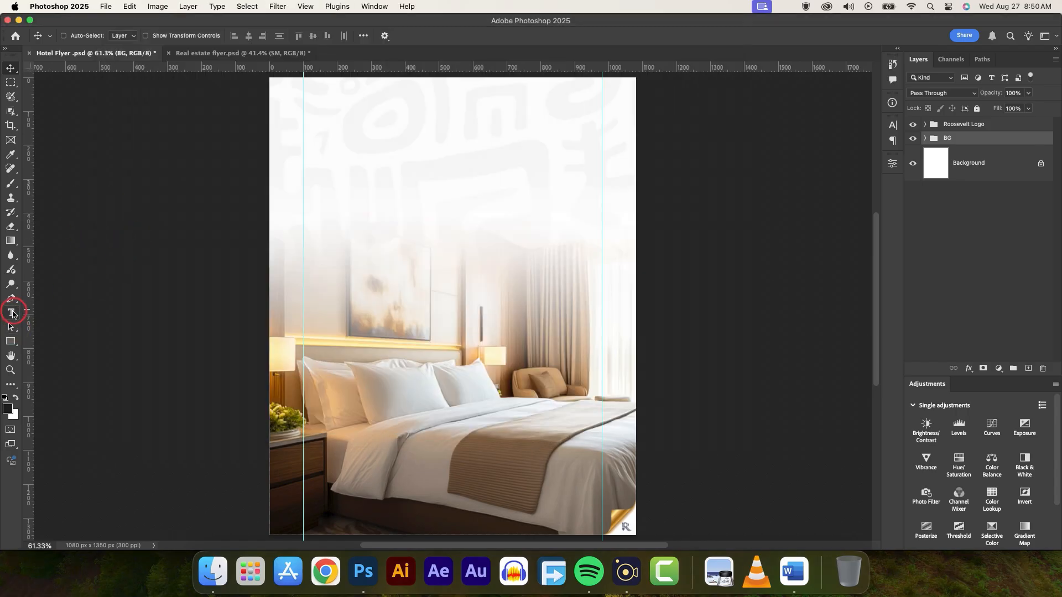
Add the copied headline as a new text layer in the flyer's faded upper area
left_click(11, 313)
left_click(387, 192)
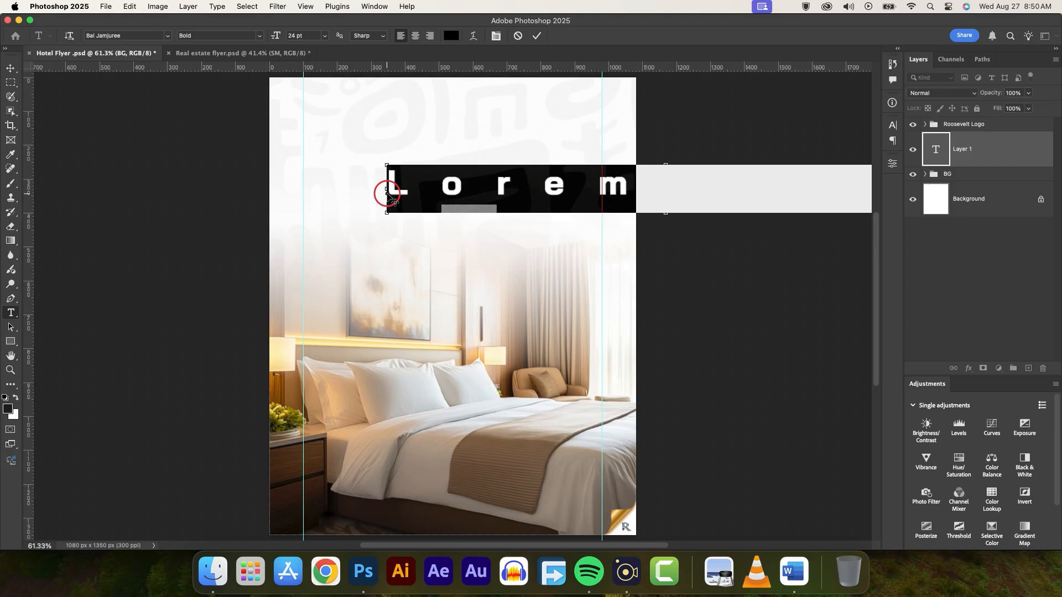
key("super+v")
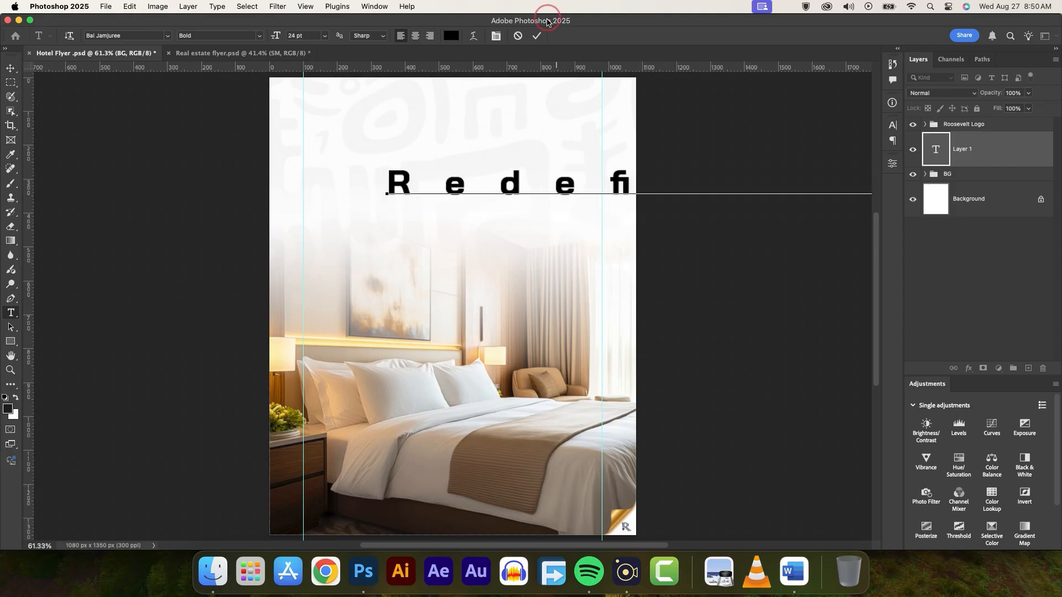
left_click(537, 36)
Set the headline's tracking to -50 and move it about 278 px left, near the left margin guide
left_click(894, 127)
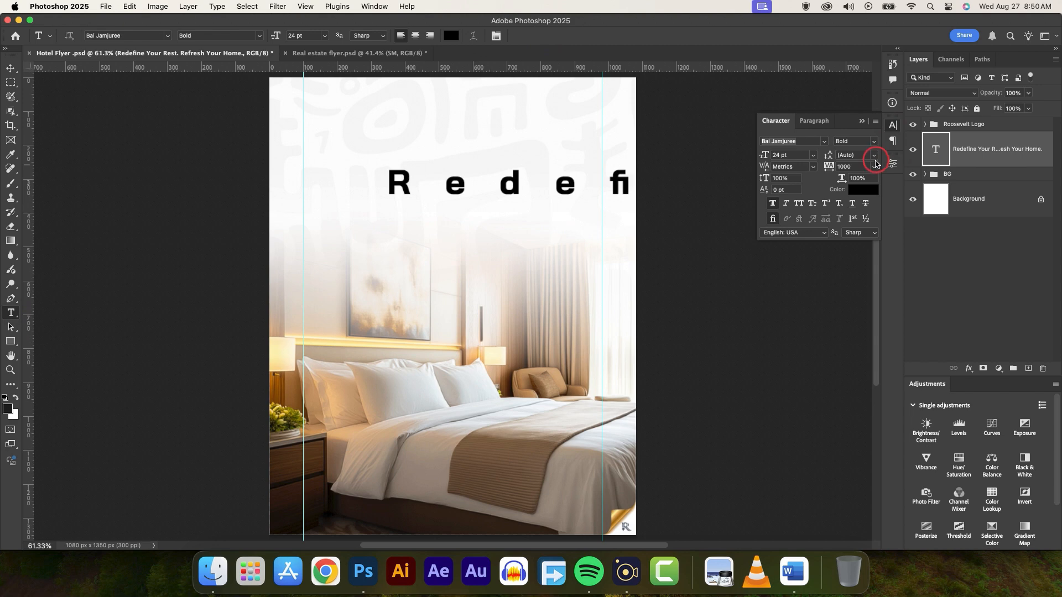
left_click(874, 167)
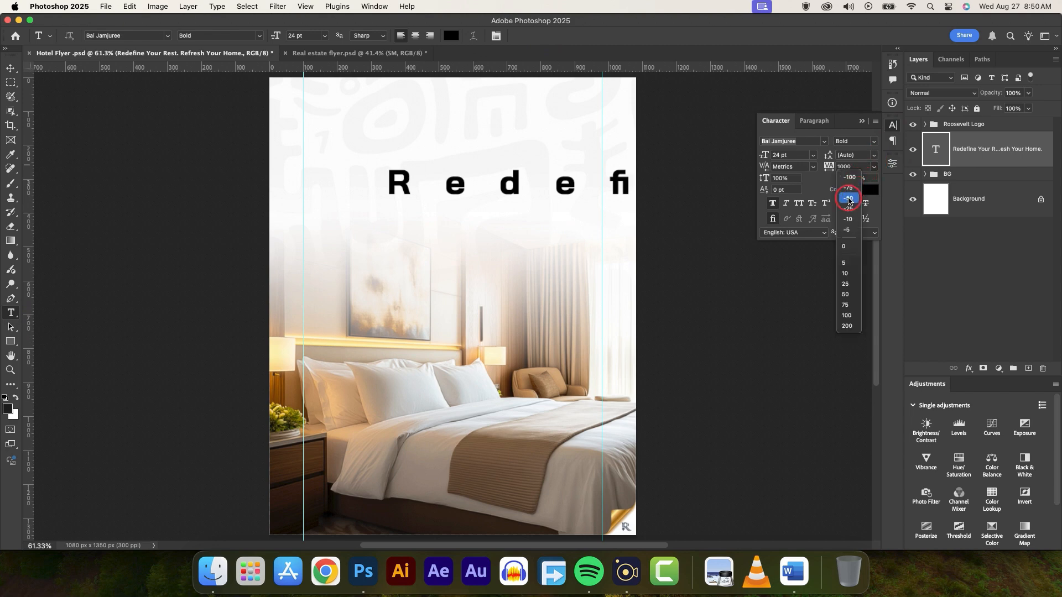
left_click(849, 199)
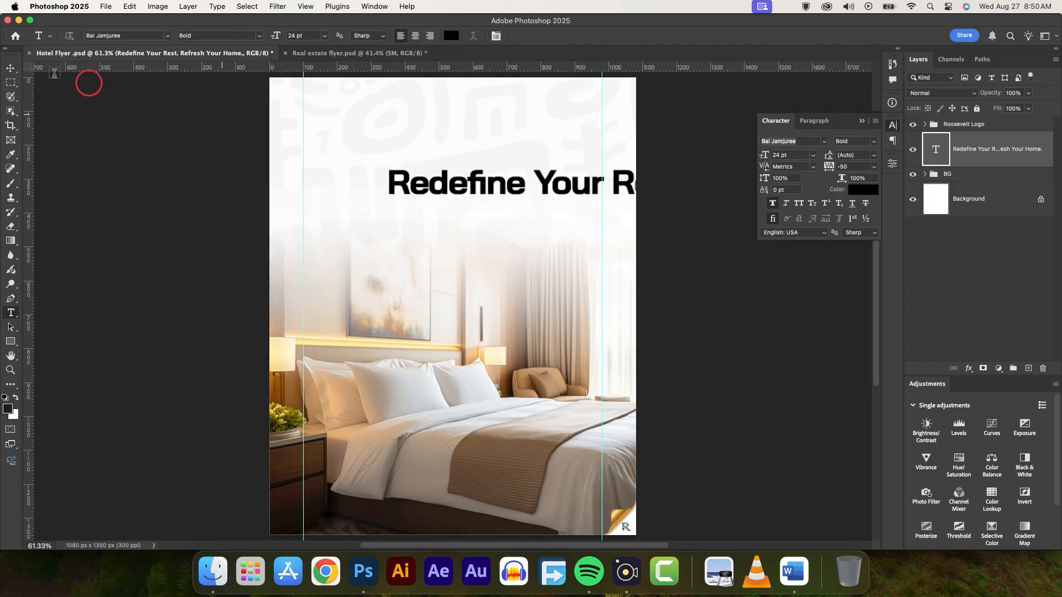
left_click(10, 68)
left_click_drag(569, 188, 474, 194)
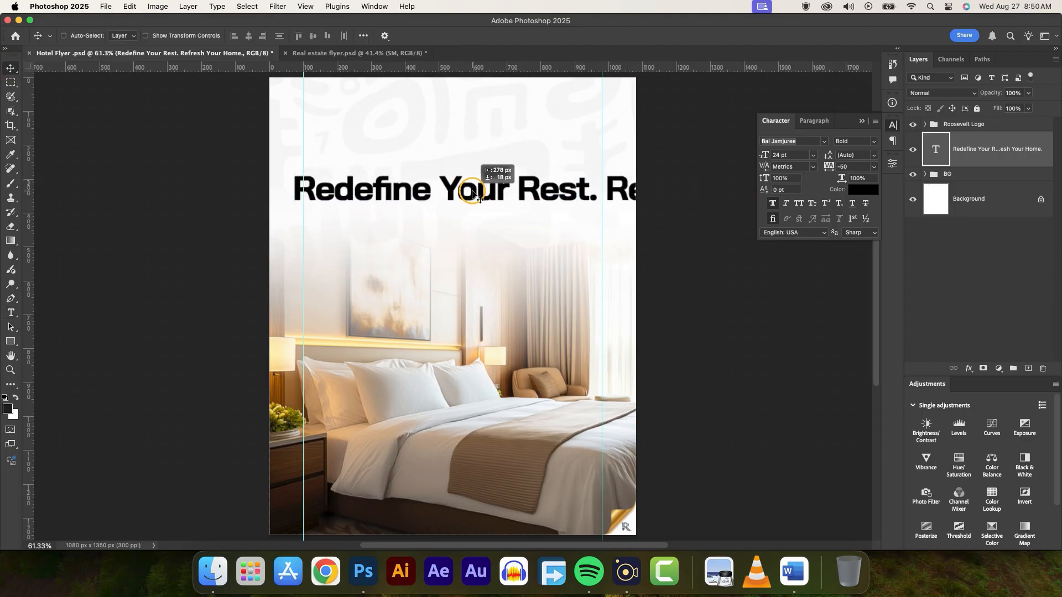
Break the headline into two lines, starting the second line at "Refresh Your Home."
double_click(608, 187)
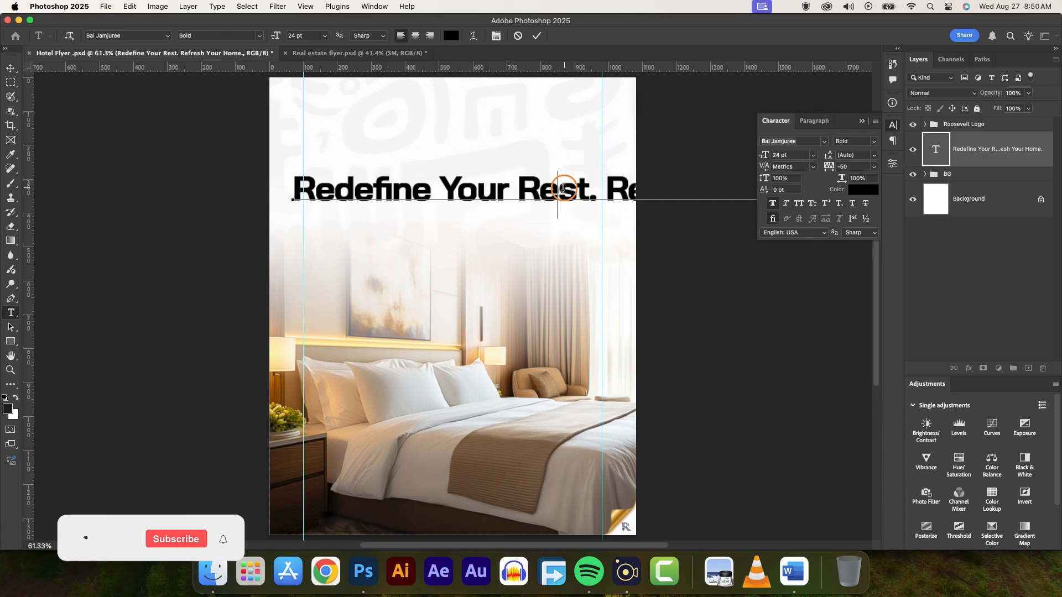
left_click(607, 187)
left_click(615, 205)
key("BackSpace")
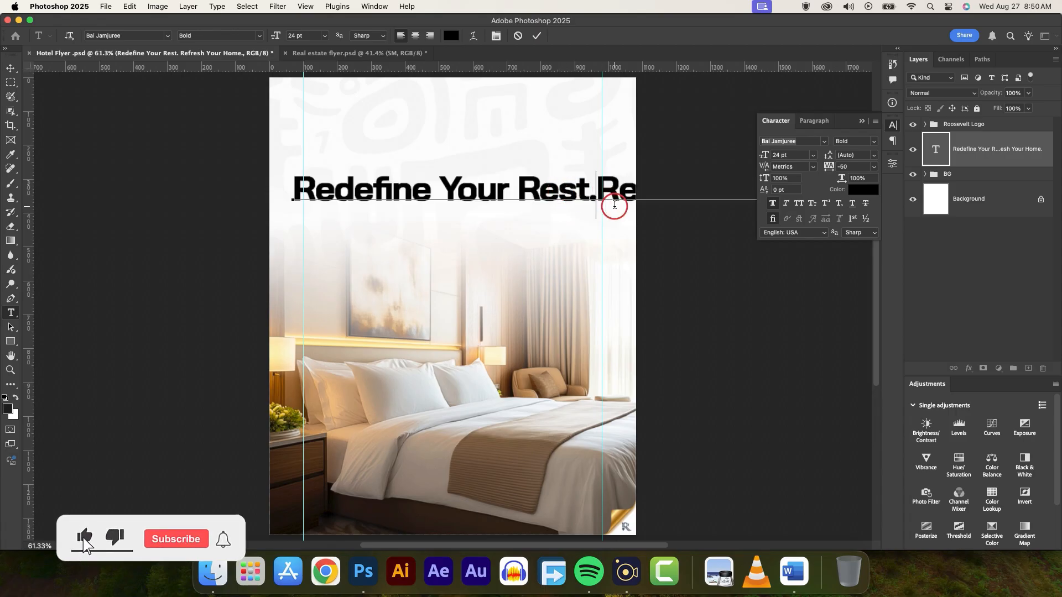
key("Return")
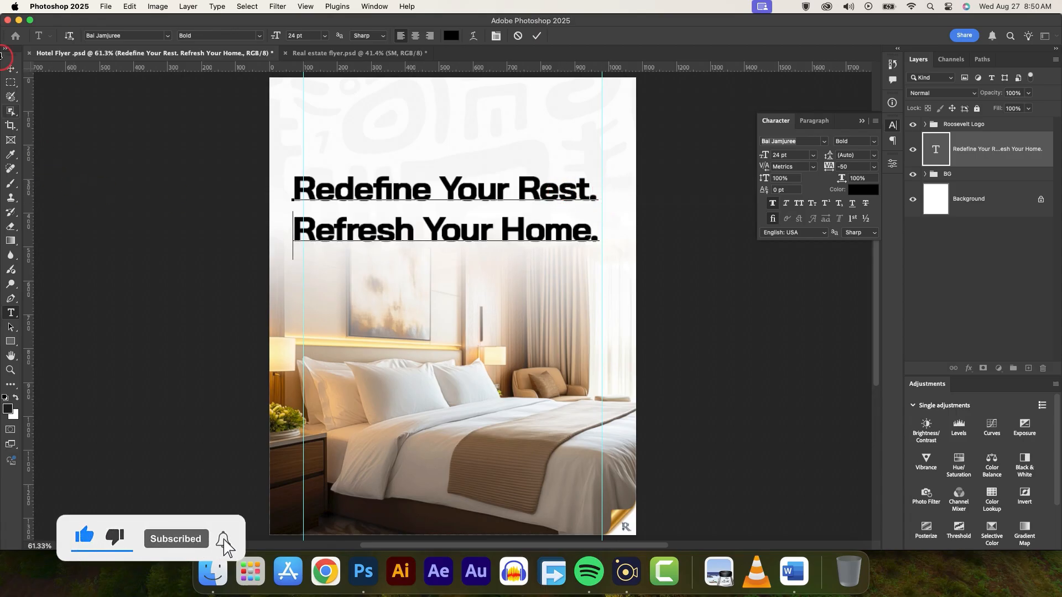
left_click(11, 68)
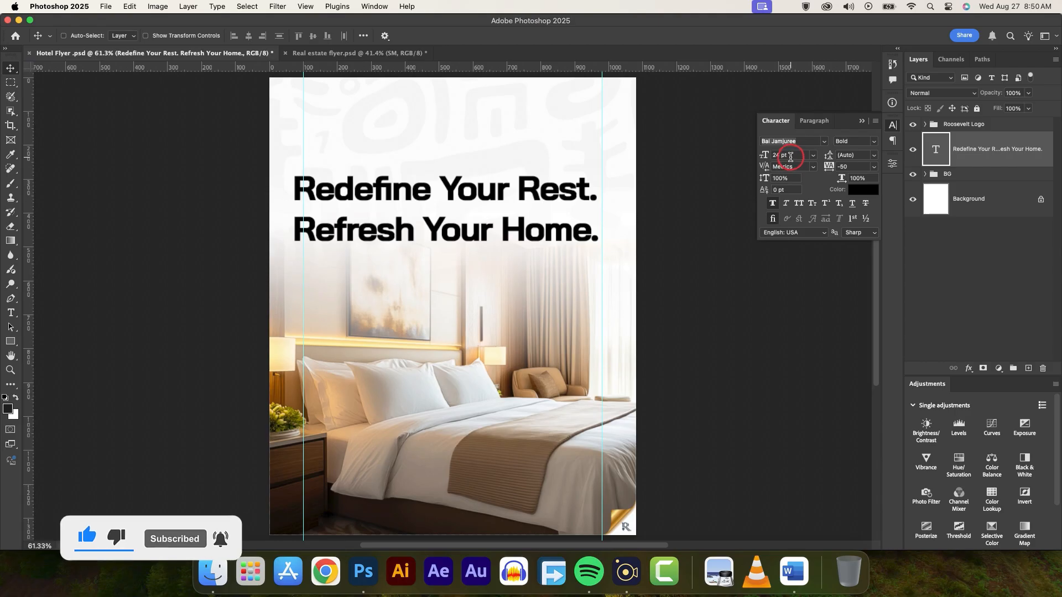
Set the headline's font size to 23.24 pt and centre it horizontally on the canvas
left_click(767, 157)
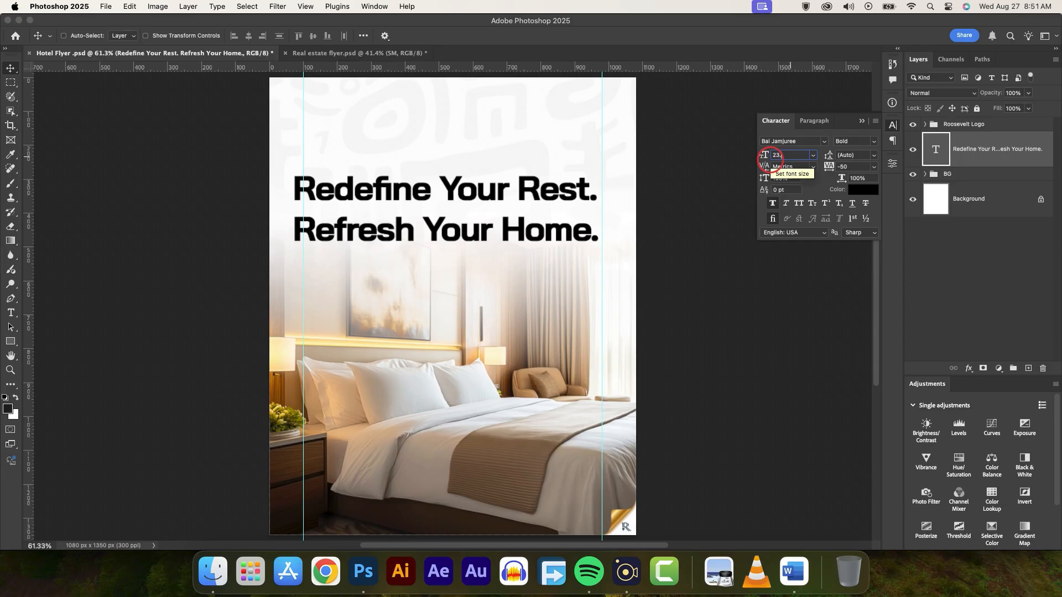
type("23.24")
key("Return")
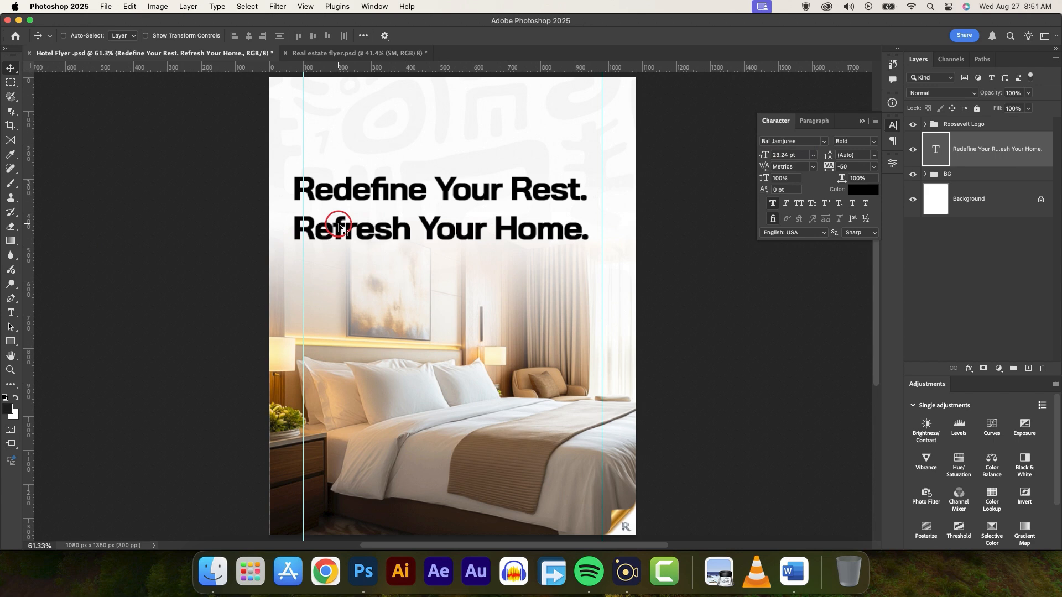
key("super+a")
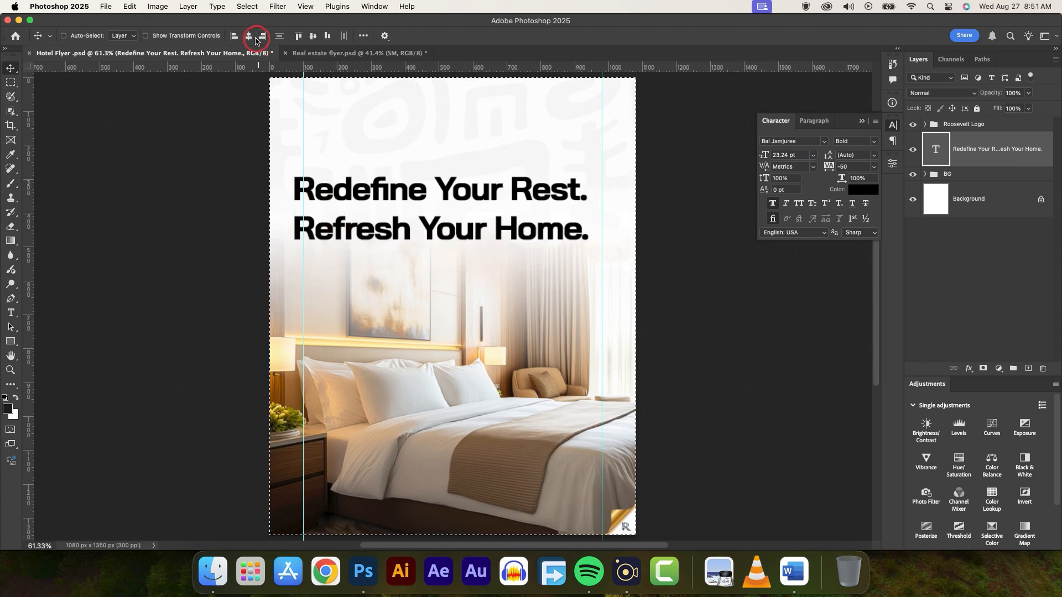
left_click(249, 36)
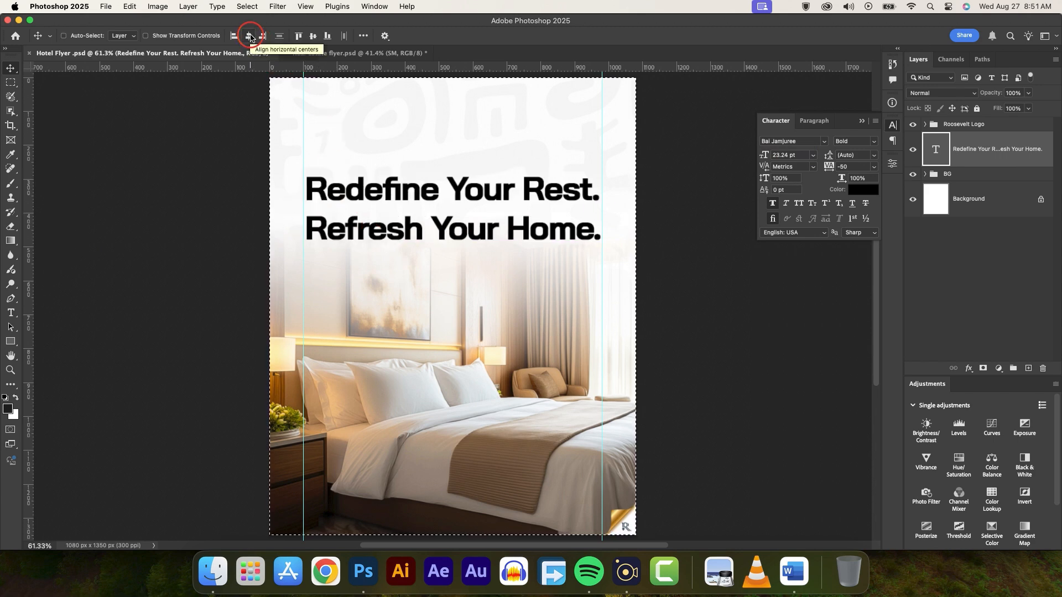
key("super")
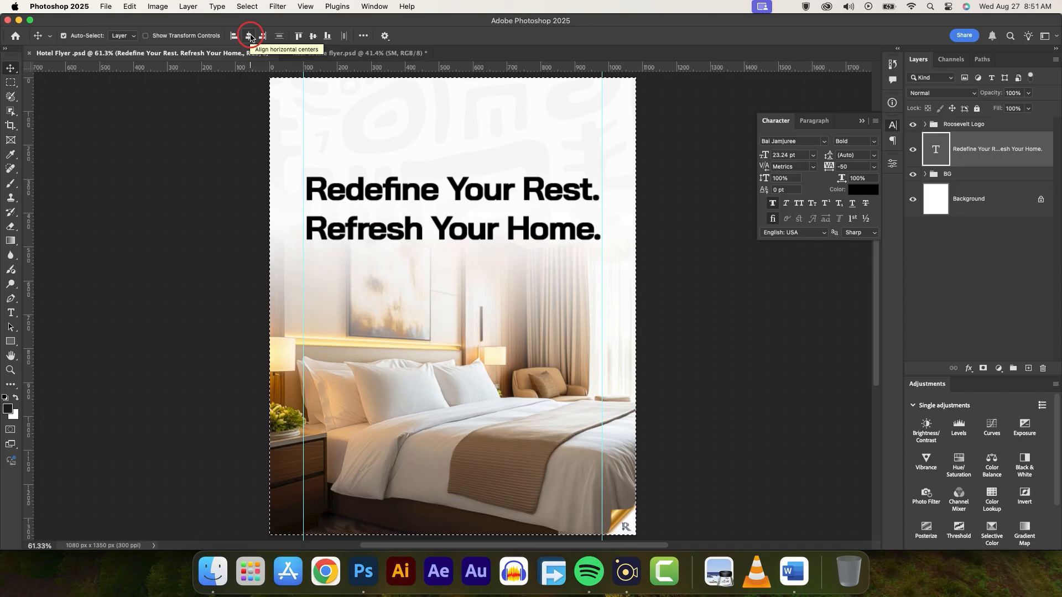
key("super+d")
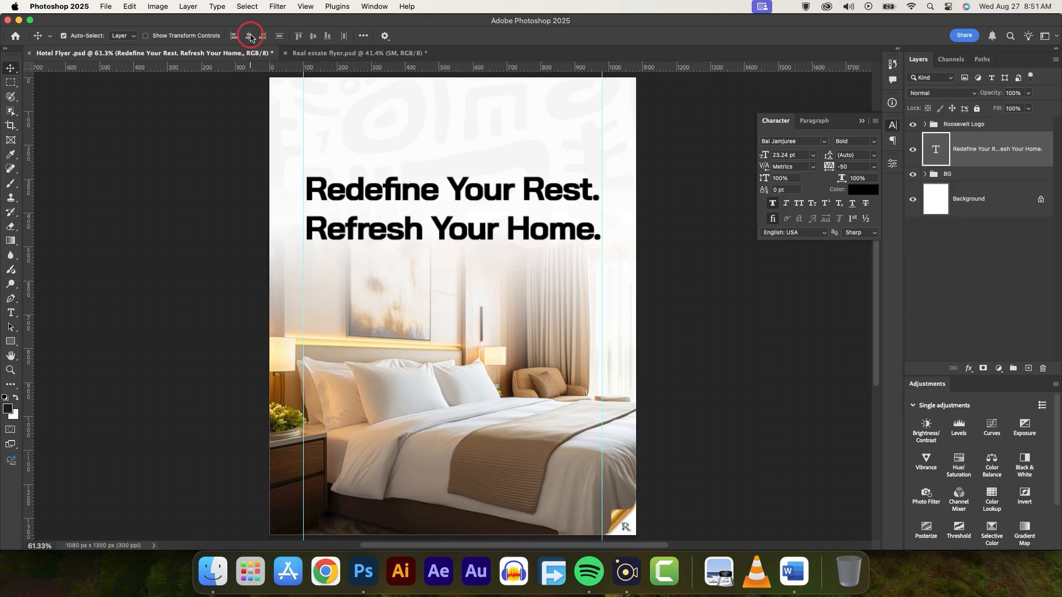
Scale the headline to about 100.8% so it spans the margin guides, and set its leading to 23 pt
key("super+t")
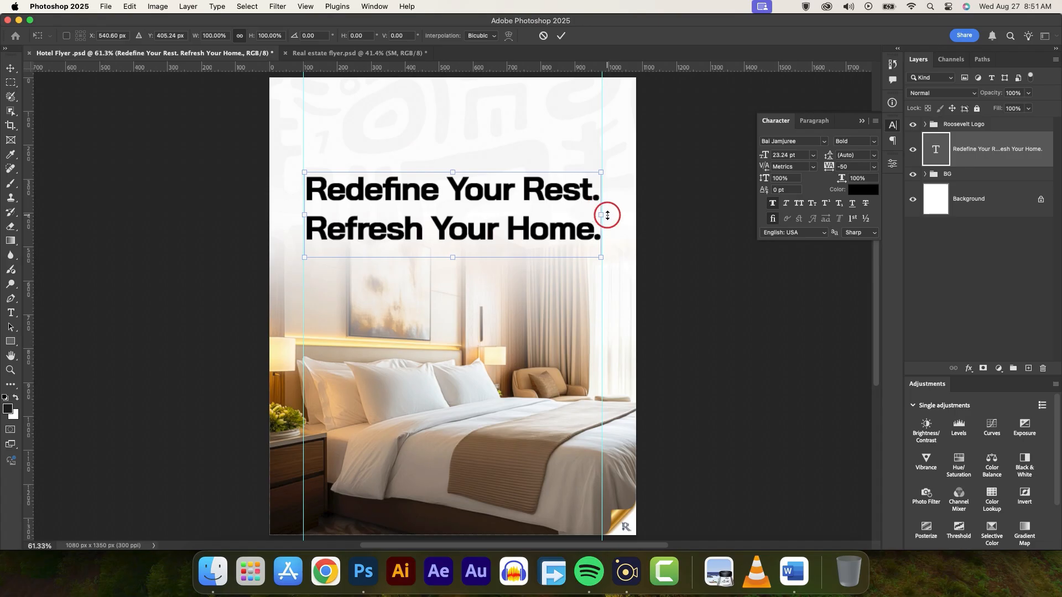
left_click_drag(601, 216, 598, 215)
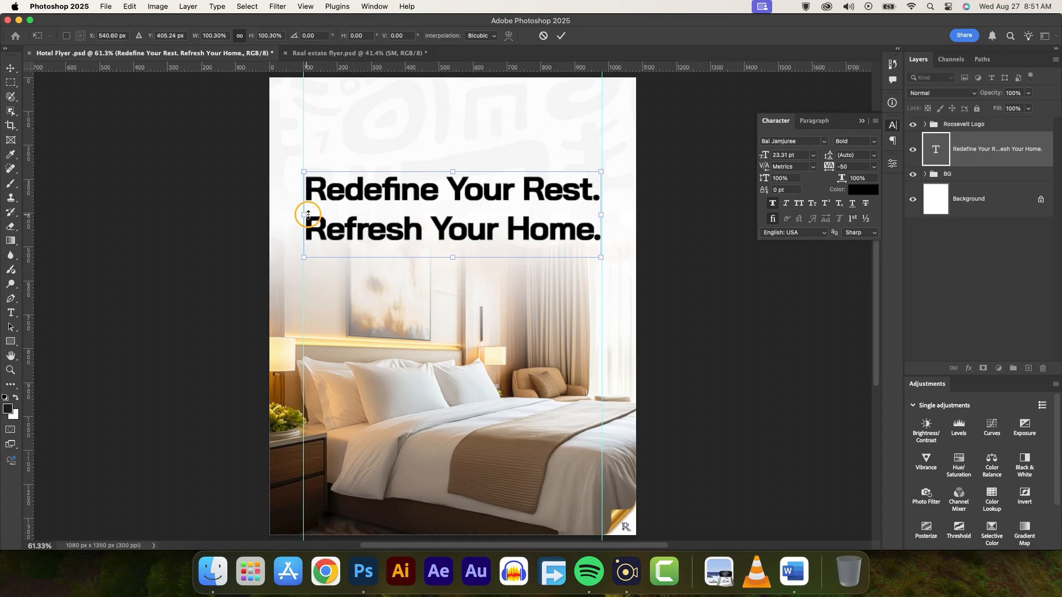
left_click_drag(308, 215, 310, 213)
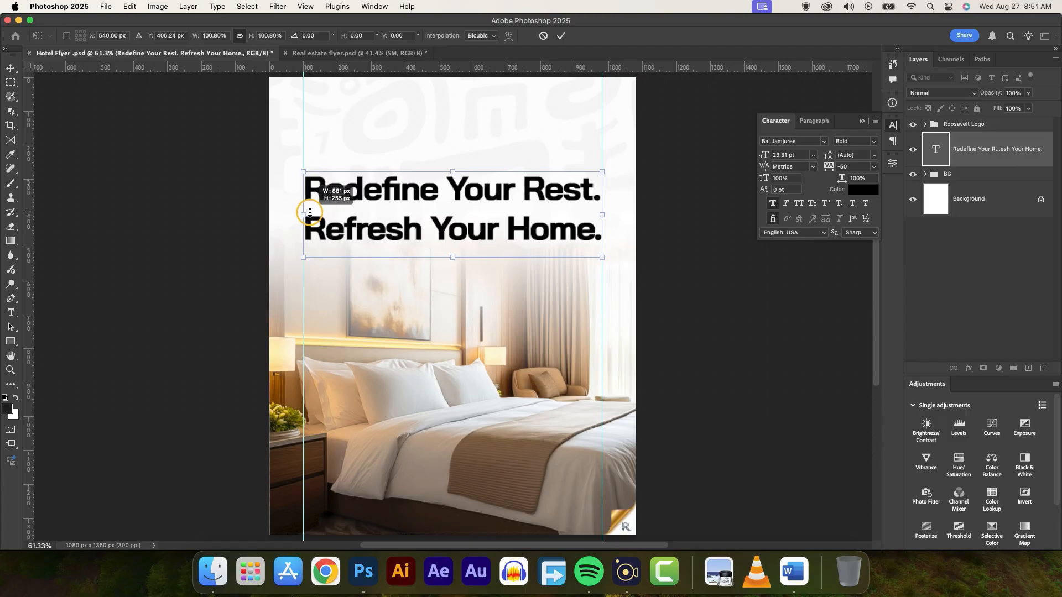
left_click_drag(310, 212, 310, 210)
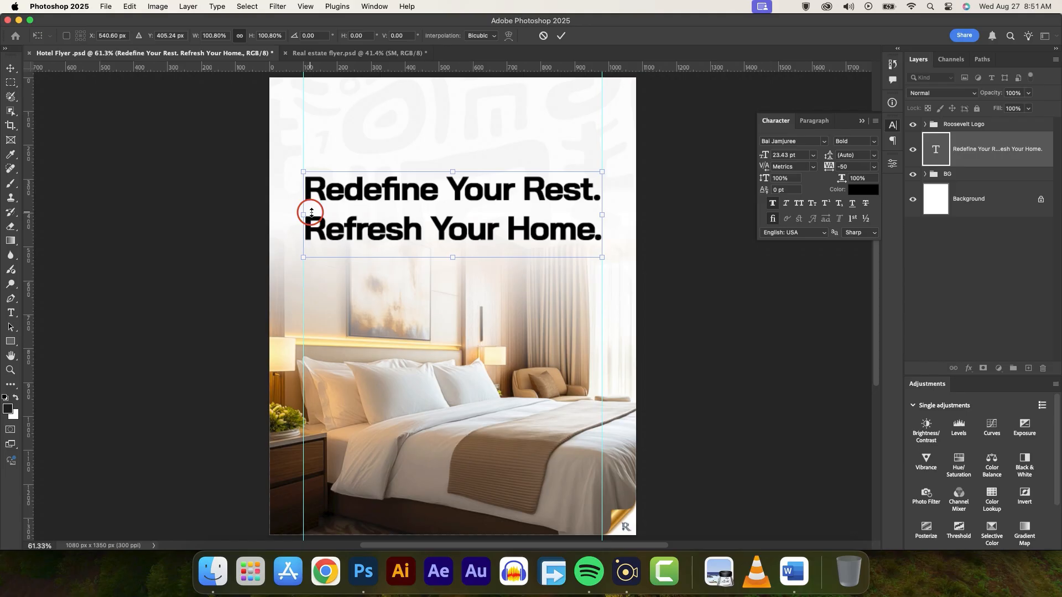
left_click(561, 36)
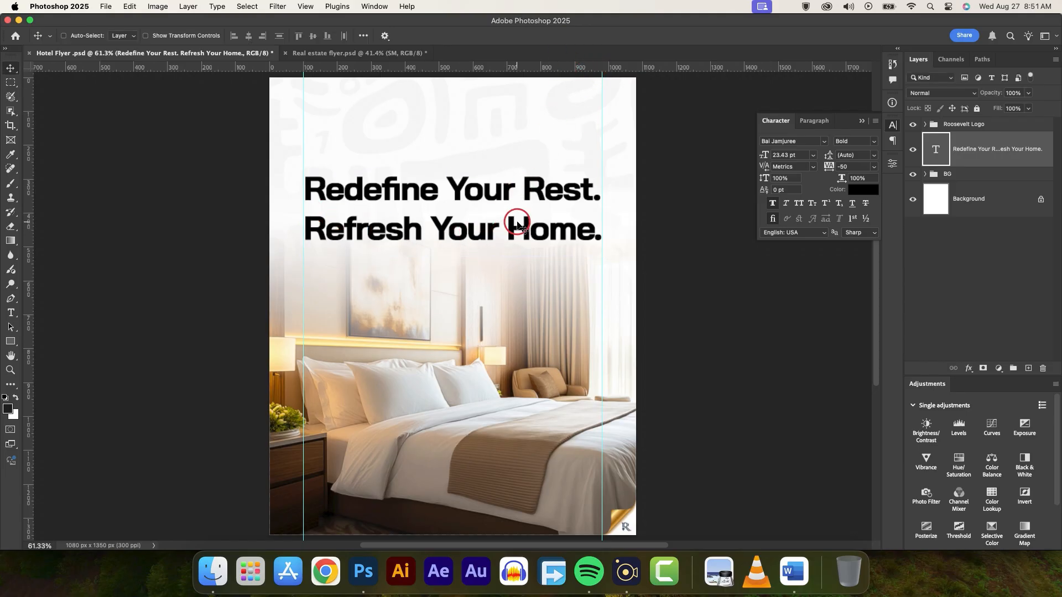
left_click(827, 159)
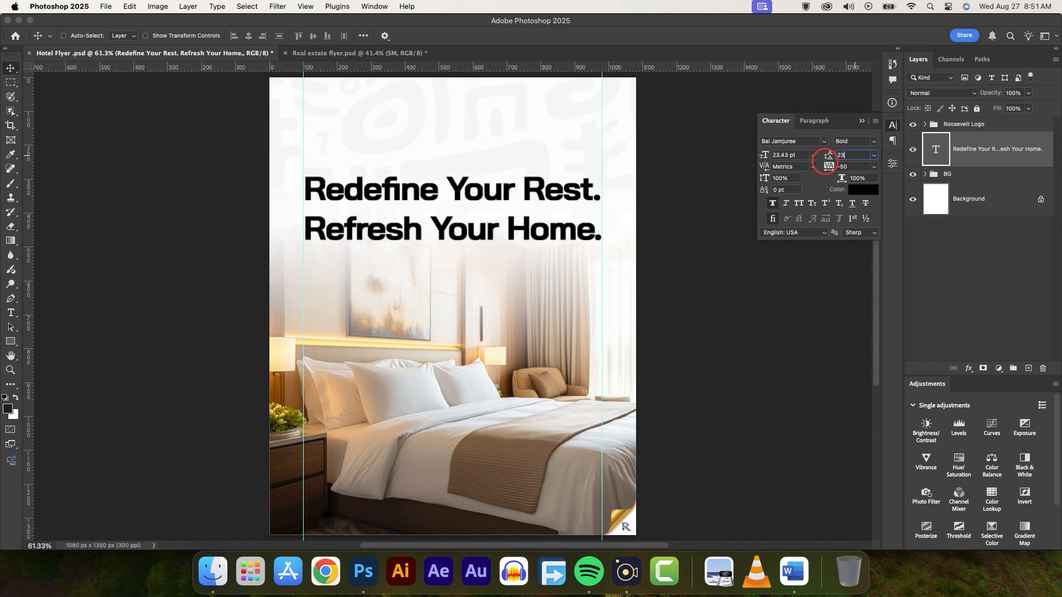
key("Return")
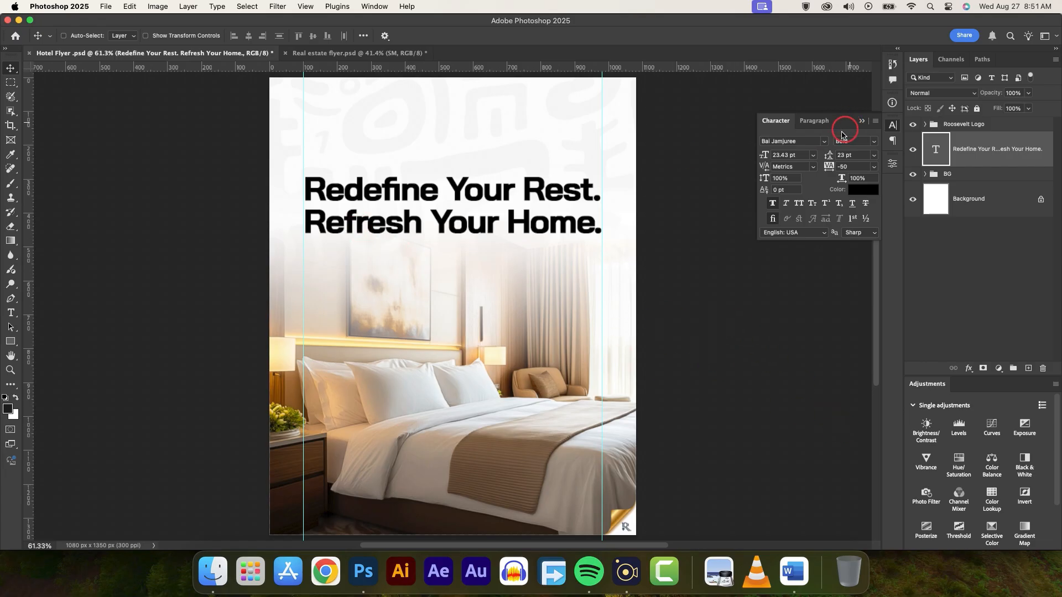
Reapply the Bai Jamjuree Bold style to the headline and turn off its Faux Bold
left_click(805, 139)
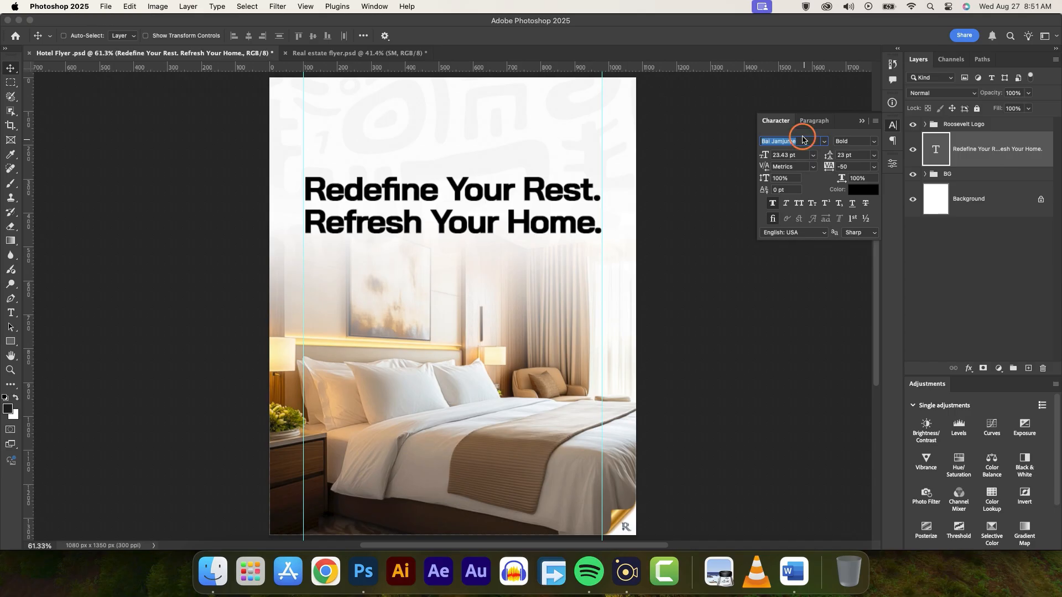
left_click(803, 140)
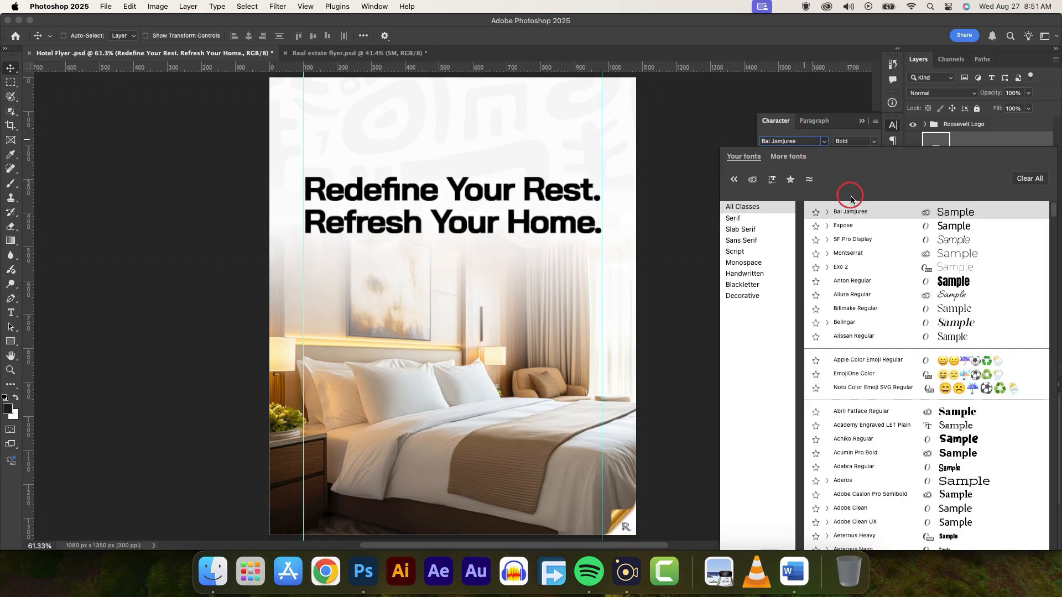
left_click(827, 212)
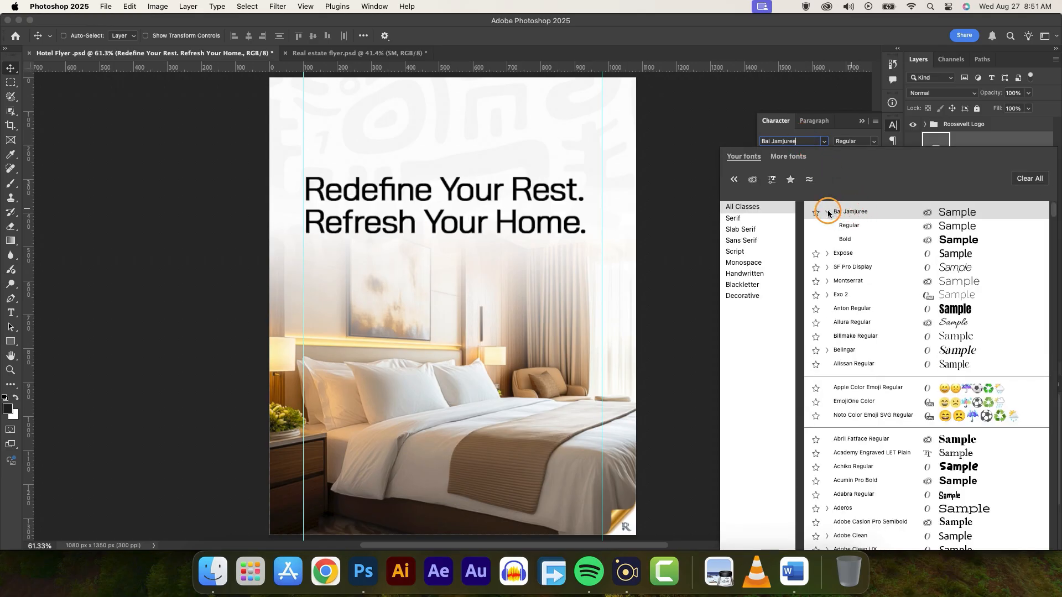
left_click(858, 241)
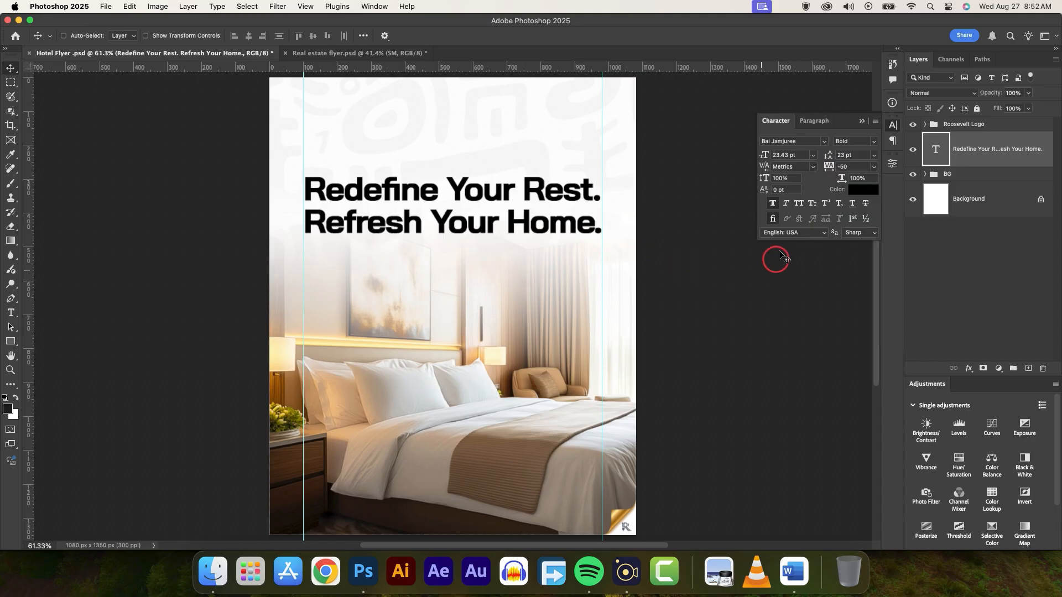
left_click(773, 203)
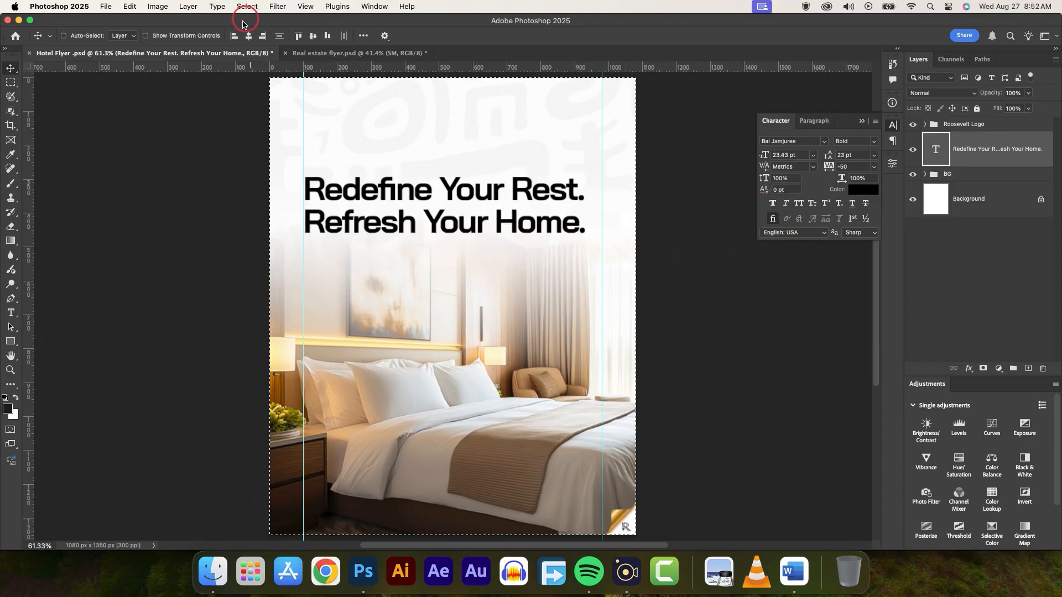
Recentre the headline horizontally on the canvas and scale it up to about 101.8%
key("super+a")
left_click(250, 35)
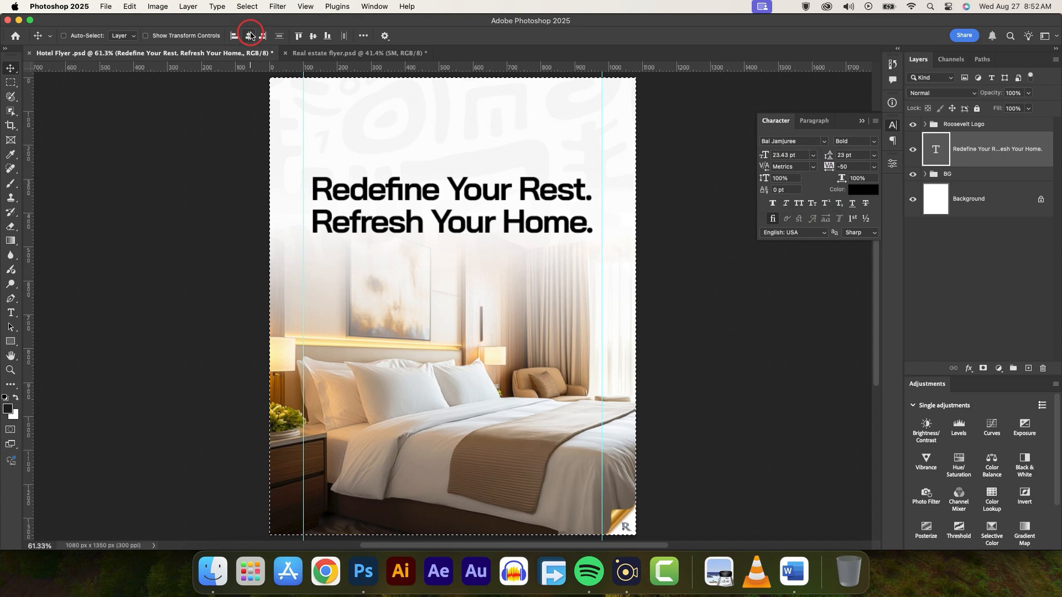
key("super+d")
key("super+t")
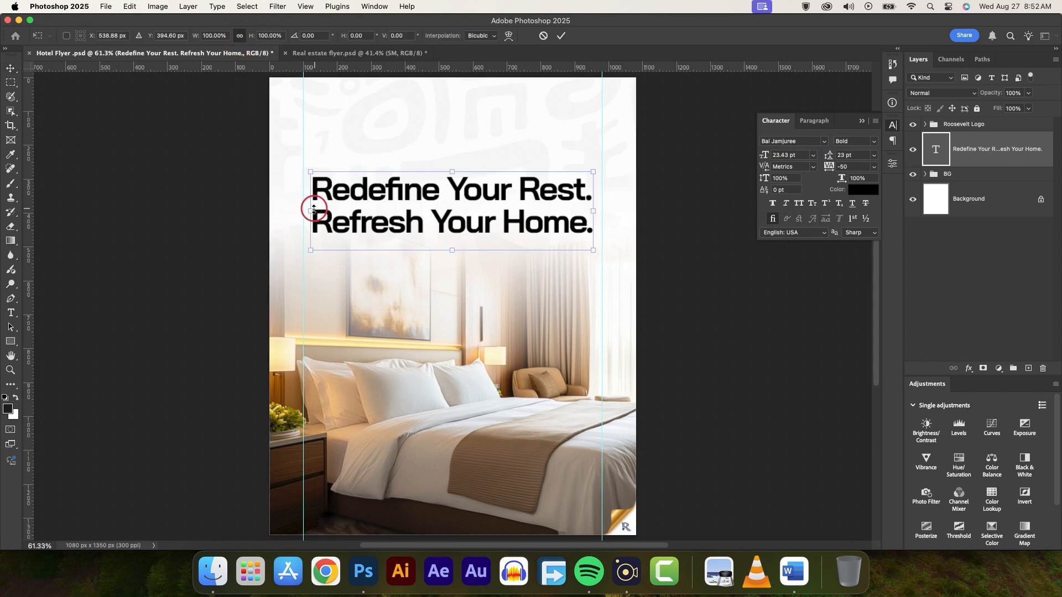
left_click_drag(311, 210, 309, 210)
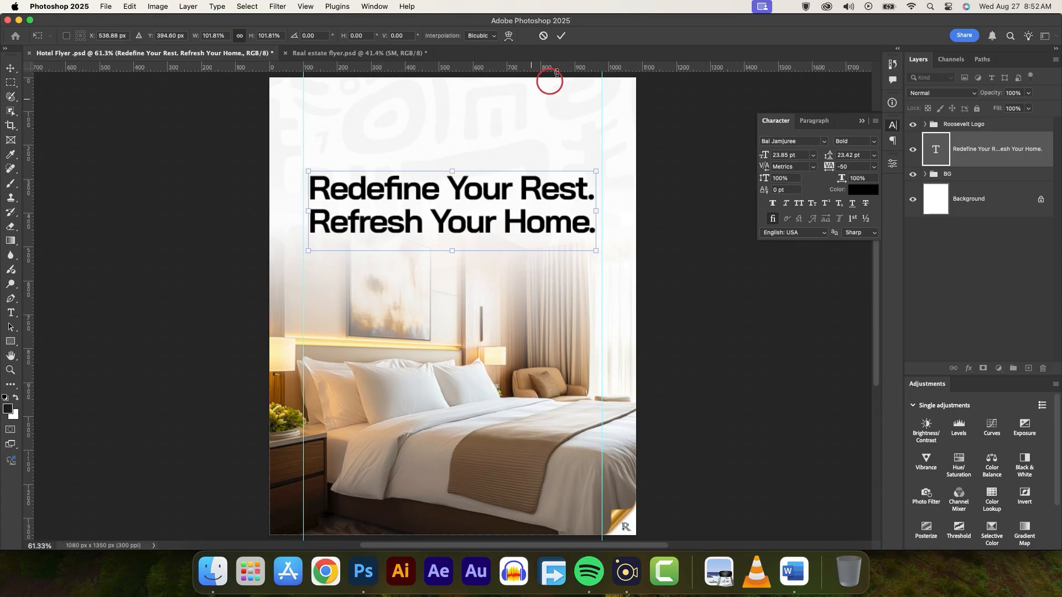
left_click(561, 35)
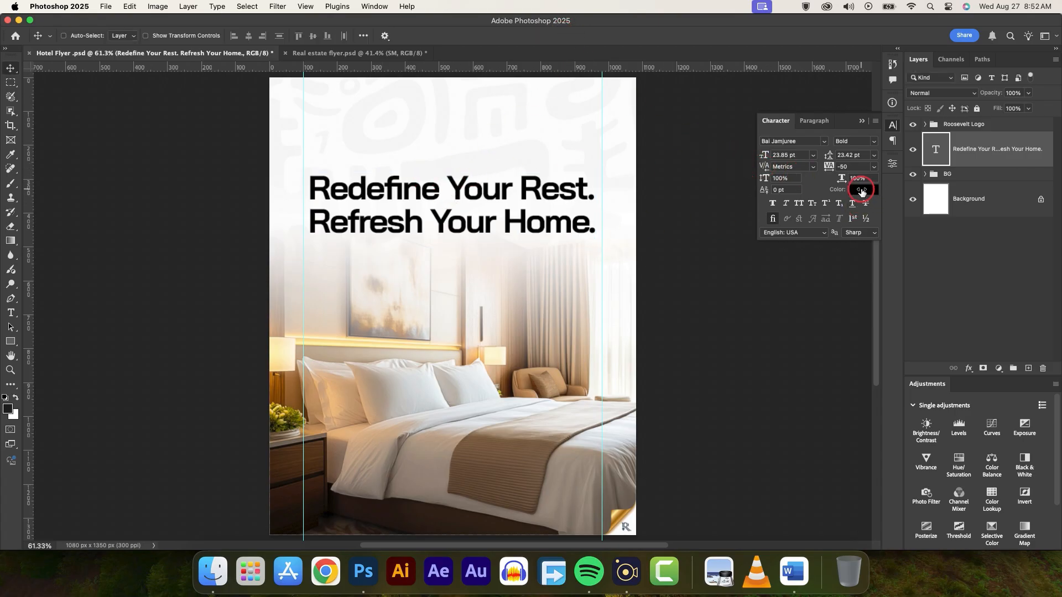
Set the headline's text colour to #40260f and move the headline slightly upward
left_click(861, 191)
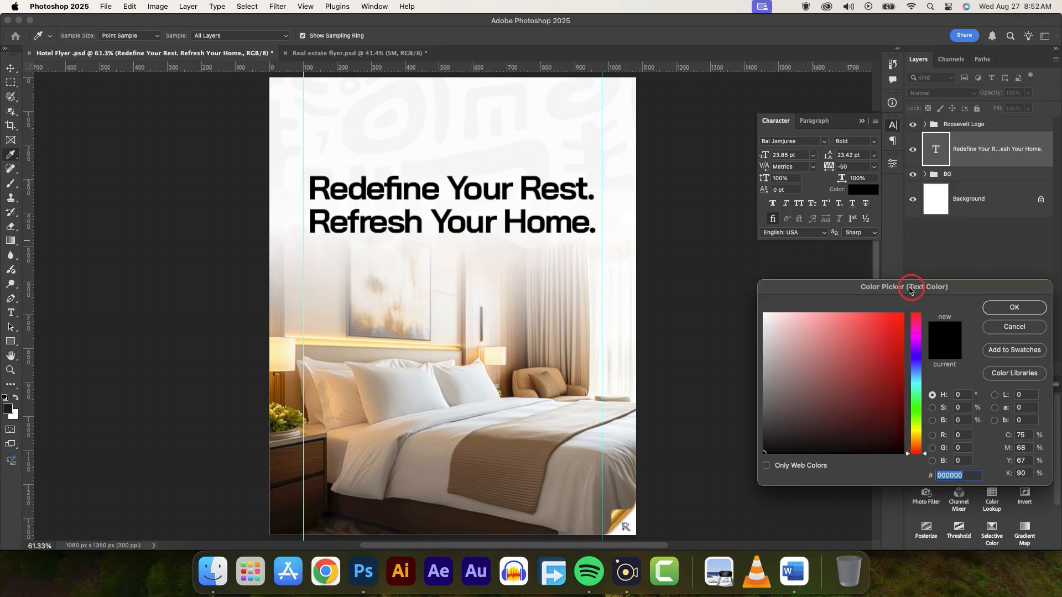
left_click_drag(910, 289, 818, 272)
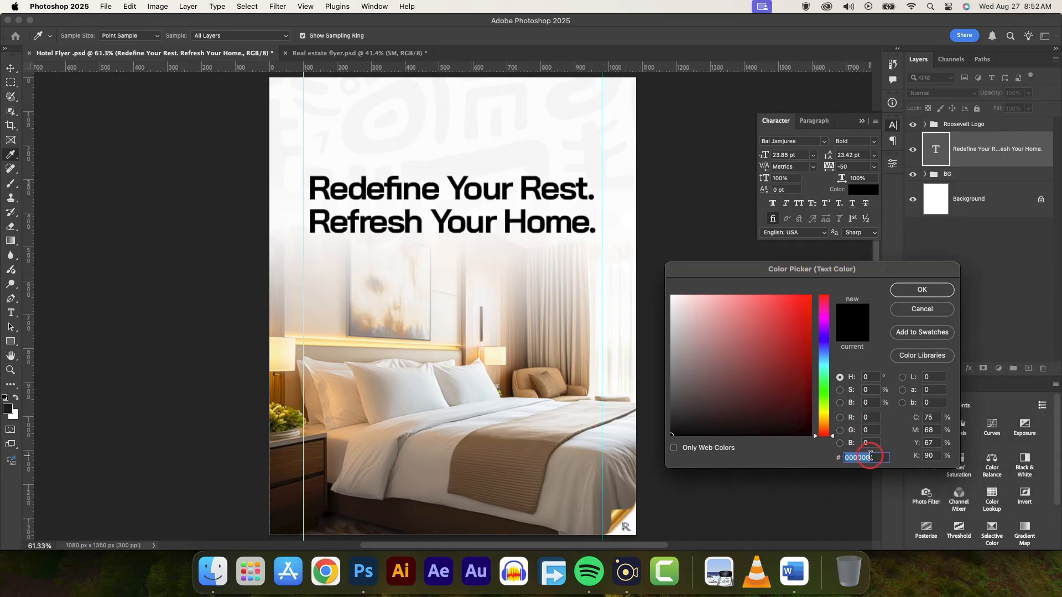
type("402")
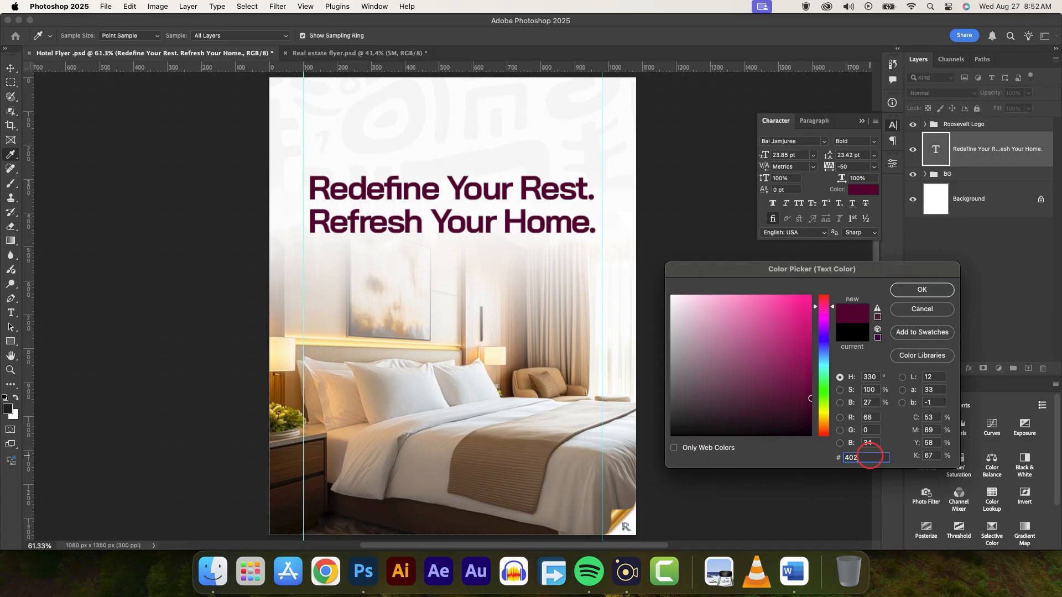
type("60f")
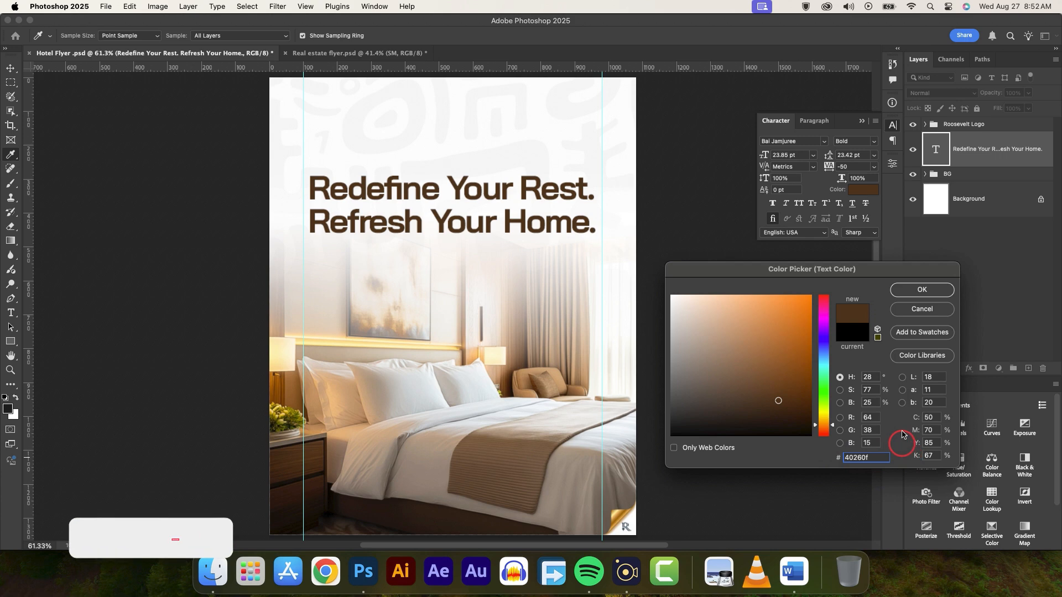
left_click(933, 292)
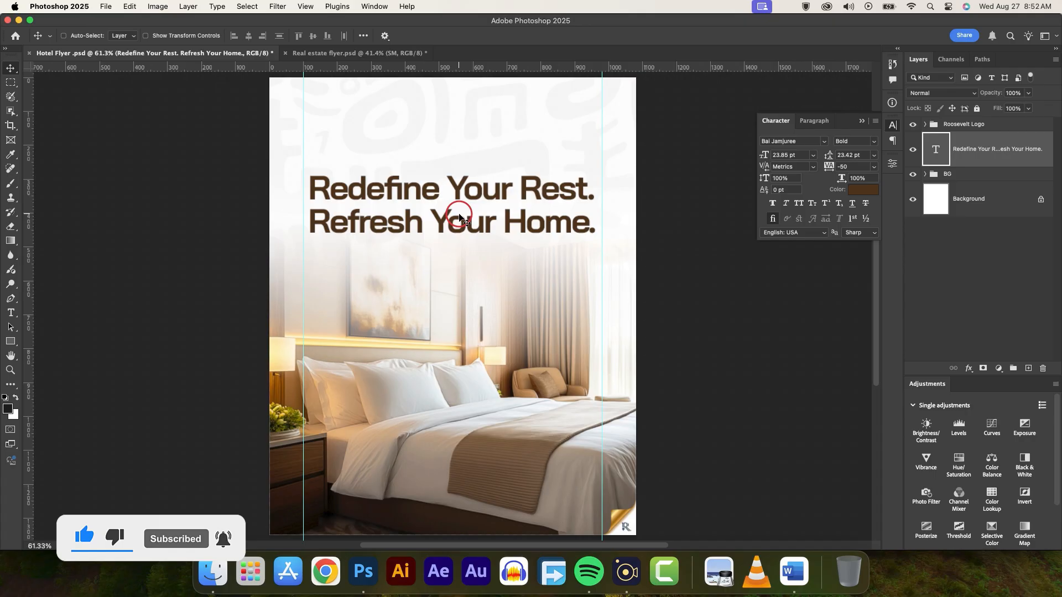
left_click_drag(461, 217, 458, 206)
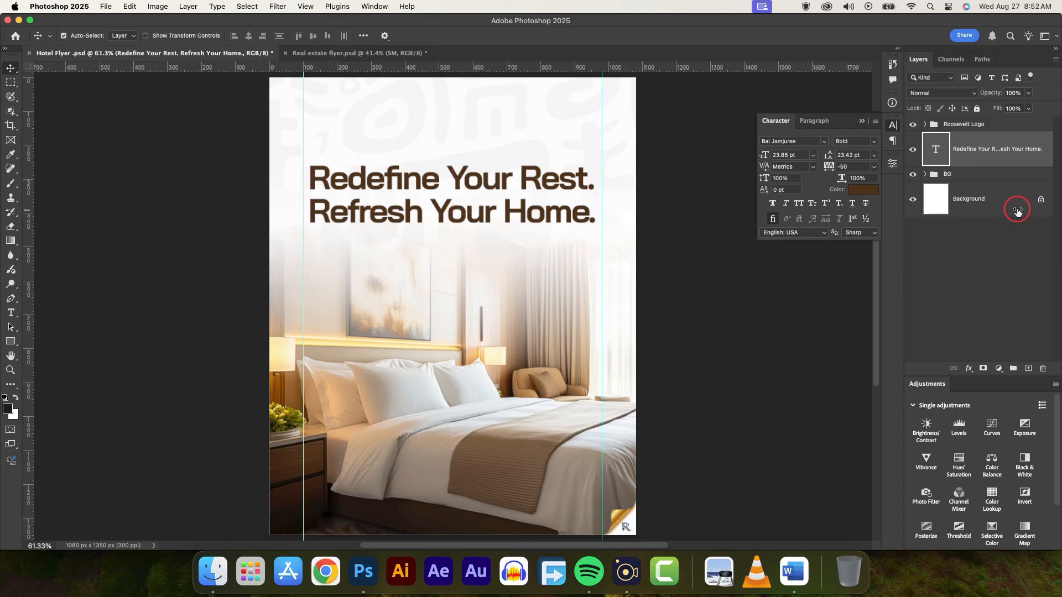
Duplicate the headline layer and move the lower of the two text layers beneath the headline on the canvas
key("super+j")
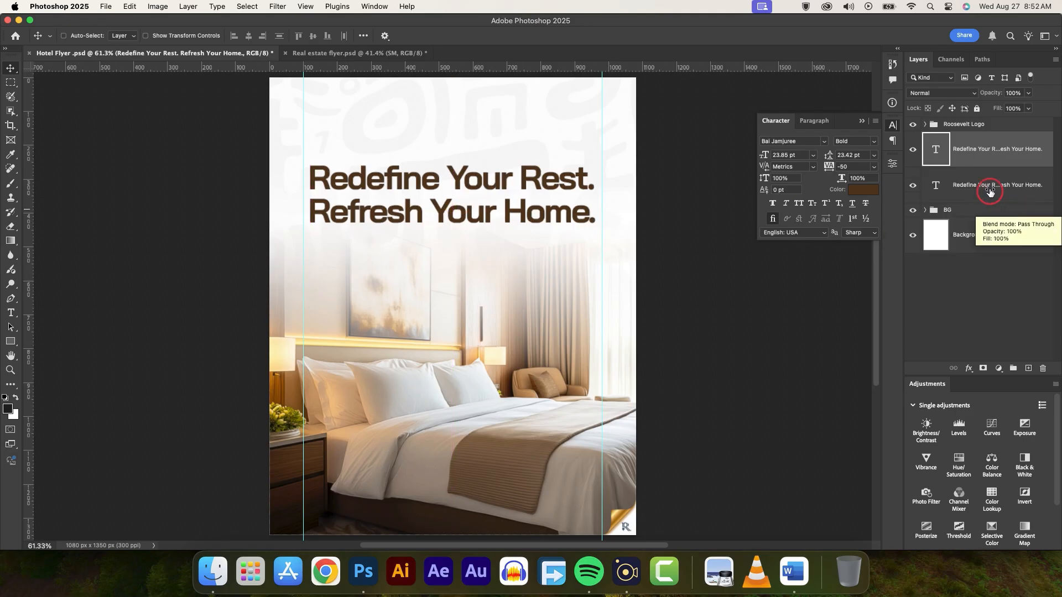
left_click(989, 189)
left_click_drag(438, 192, 425, 268)
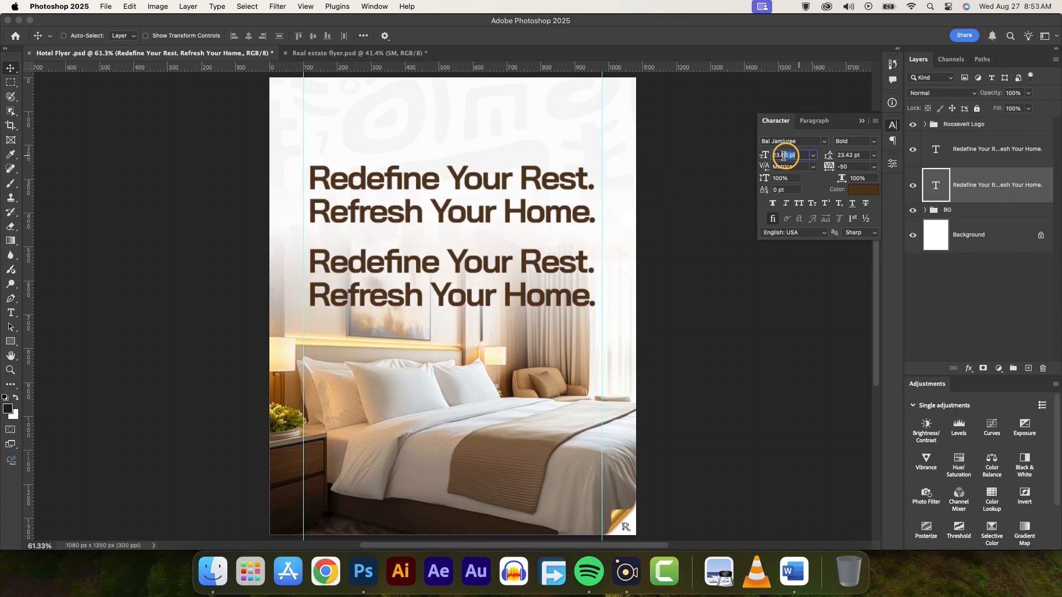
Set the duplicated text's size to 4.61 pt and move it up close beneath the headline
left_click(766, 158)
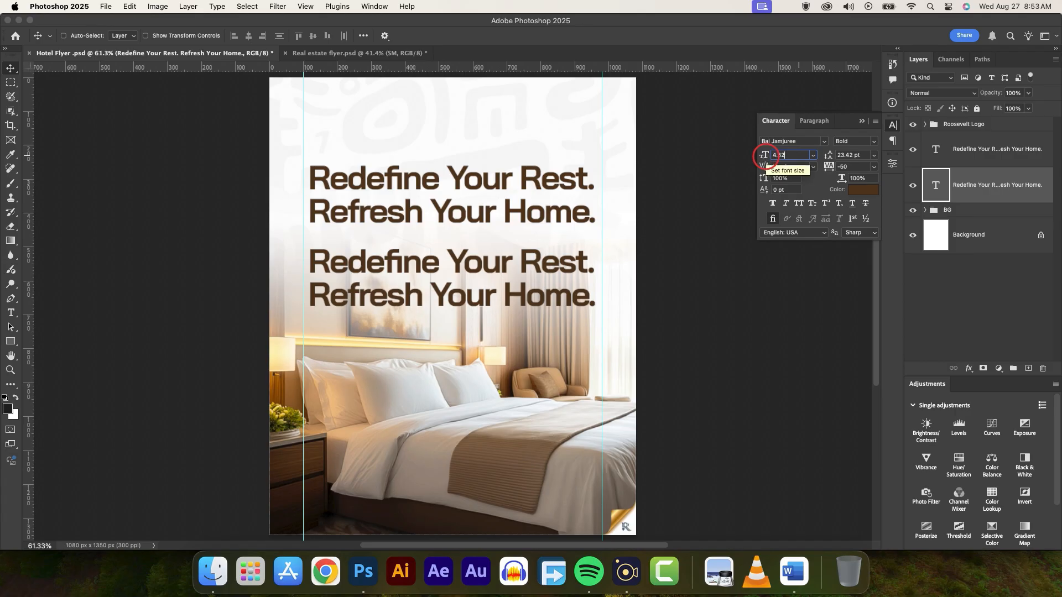
type("4.51")
key("Return")
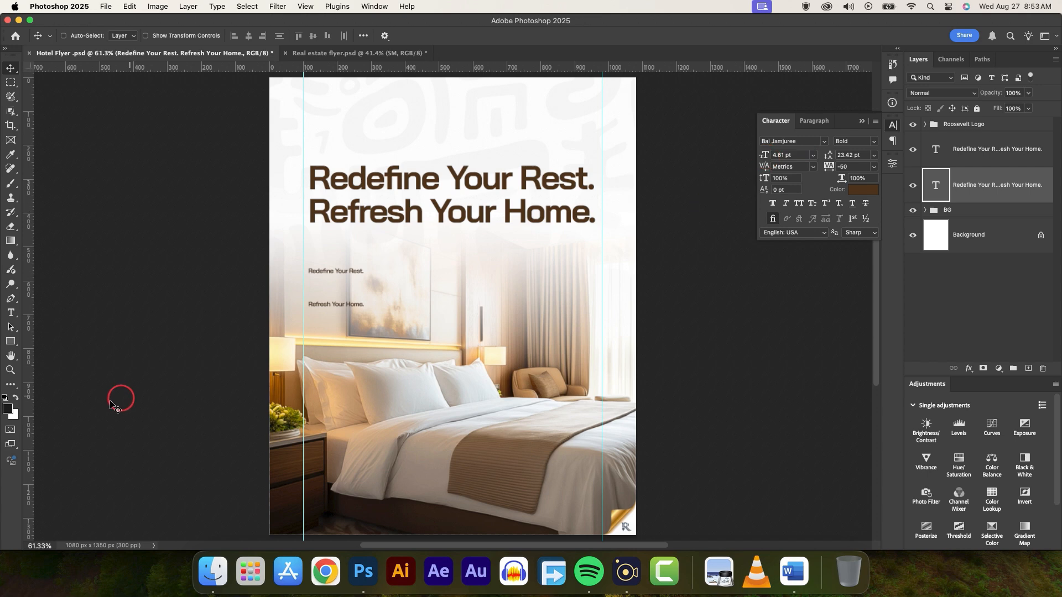
left_click_drag(383, 235, 427, 230)
Apply All Caps and Faux Bold to the small duplicated text
scroll(426, 231, "up", 5)
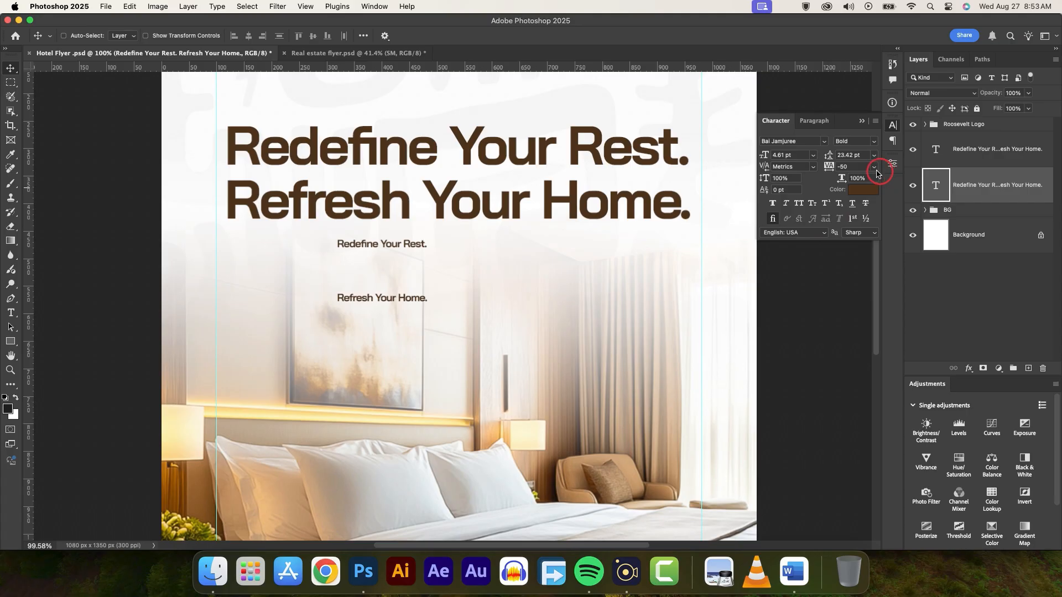
left_click(800, 204)
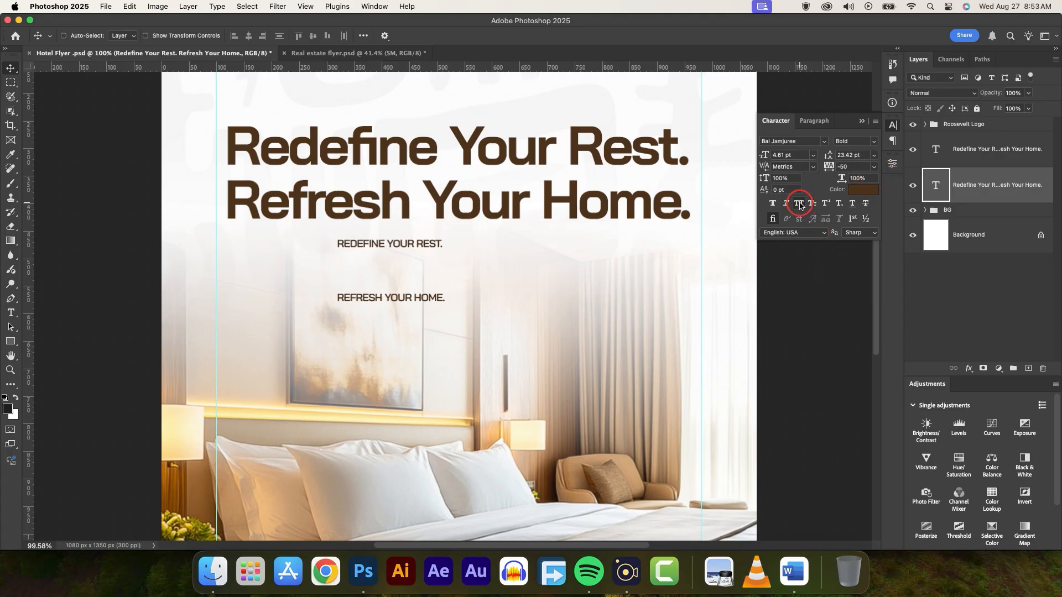
left_click(773, 204)
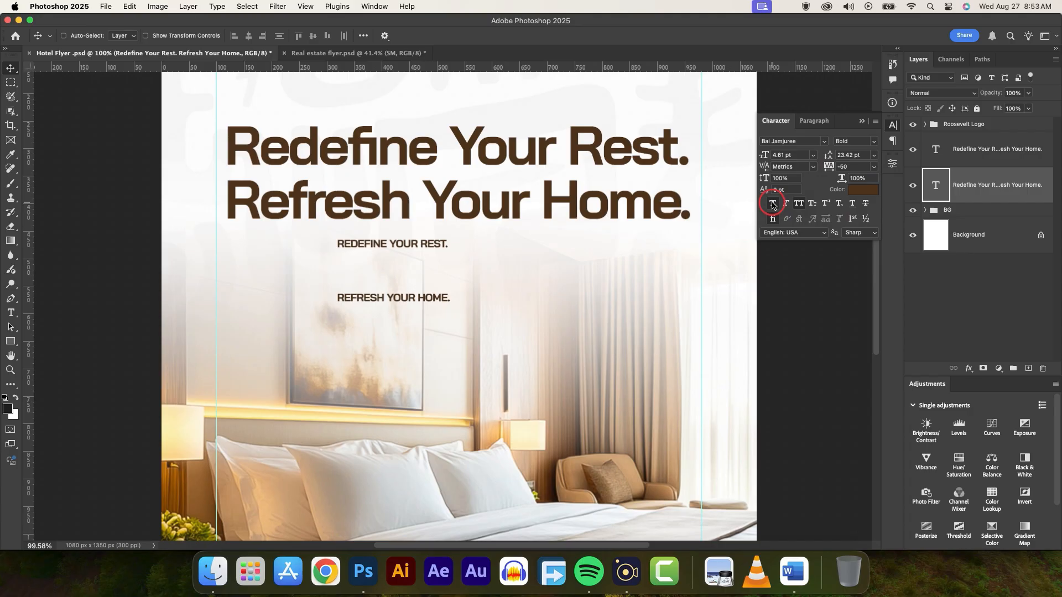
Copy "SLEEP. RELAX. RECHARGE." from the Word document and replace the small text in Photoshop with it, without the final full stop
left_click(794, 571)
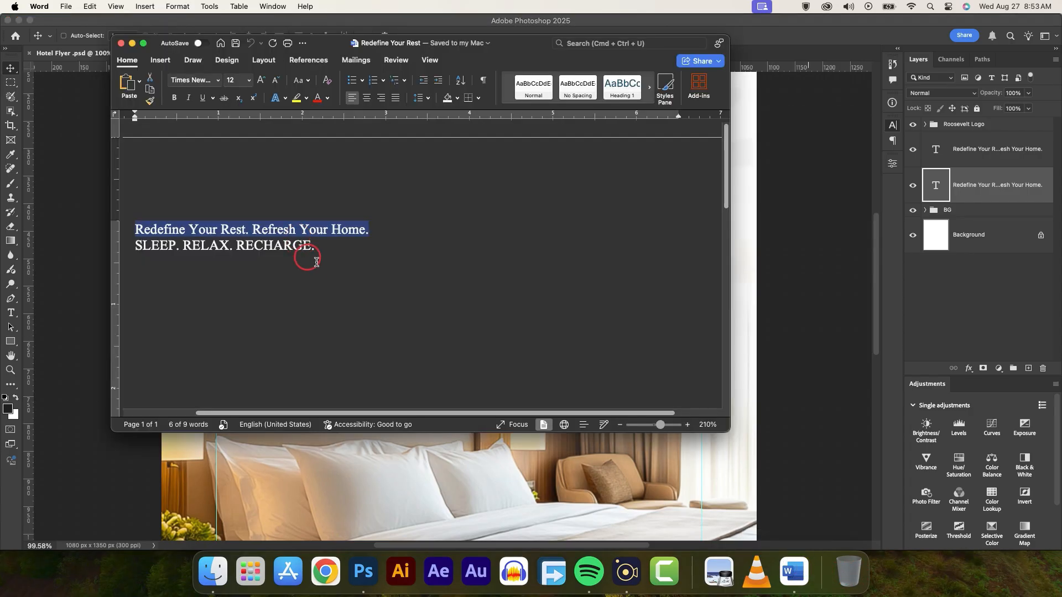
left_click_drag(319, 248, 135, 247)
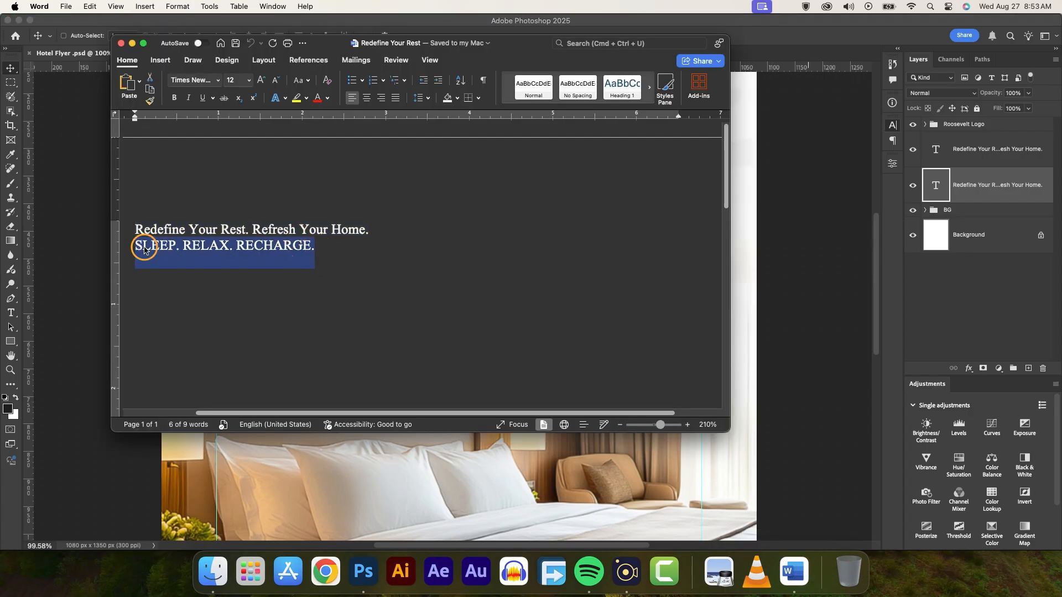
right_click(147, 252)
left_click(105, 259)
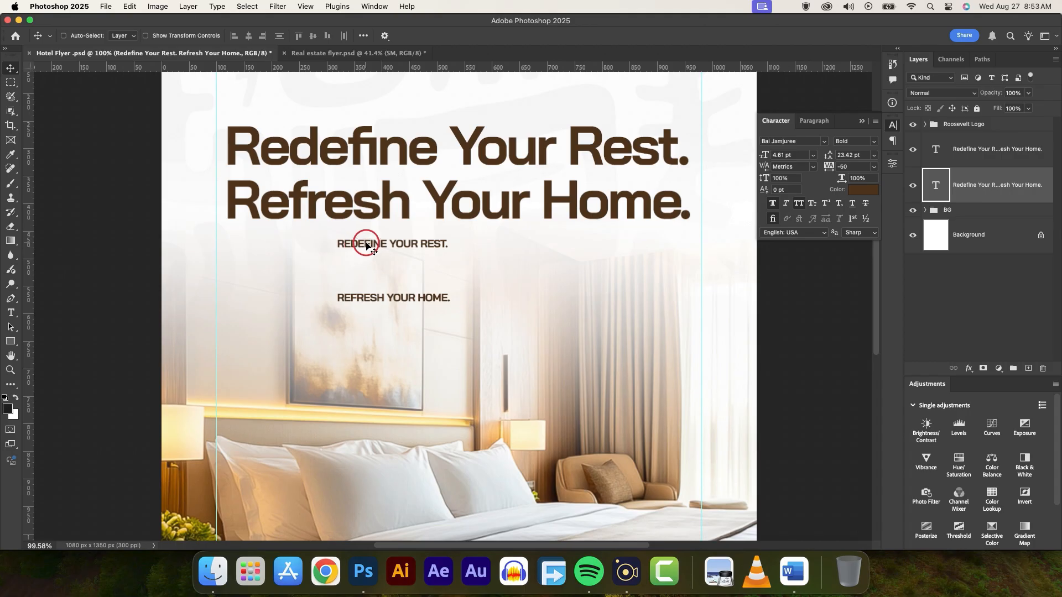
double_click(365, 244)
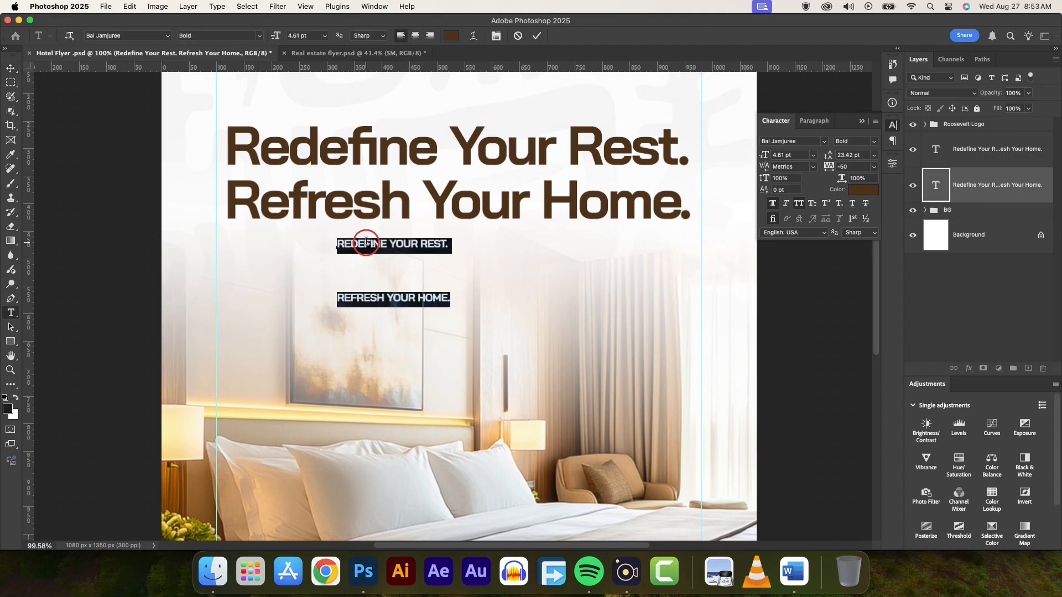
key("super+v")
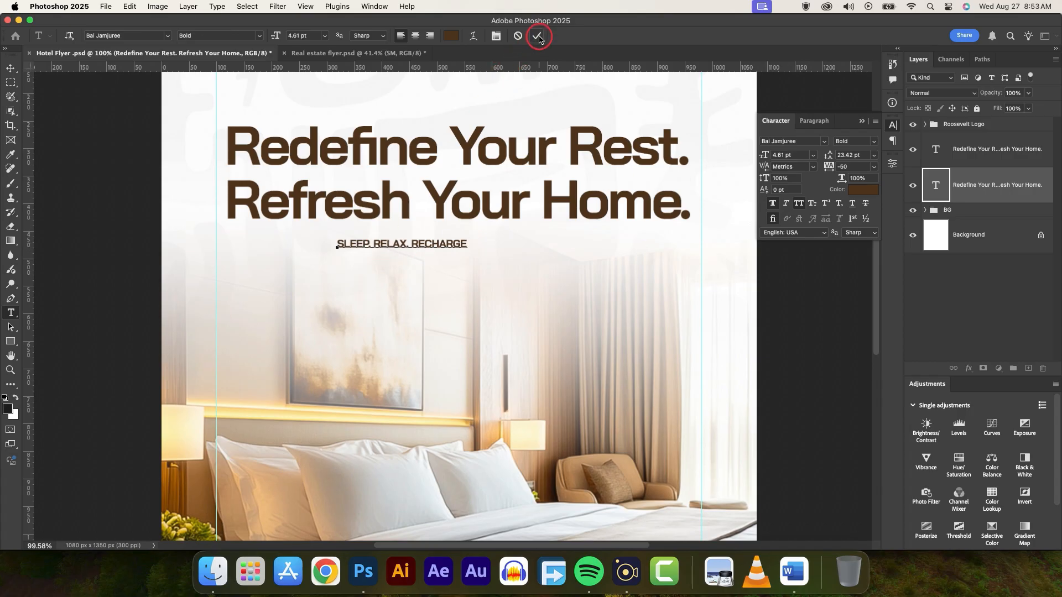
Insert a space before the full stops after SLEEP and RELAX in the tagline
scroll(381, 241, "up", 5)
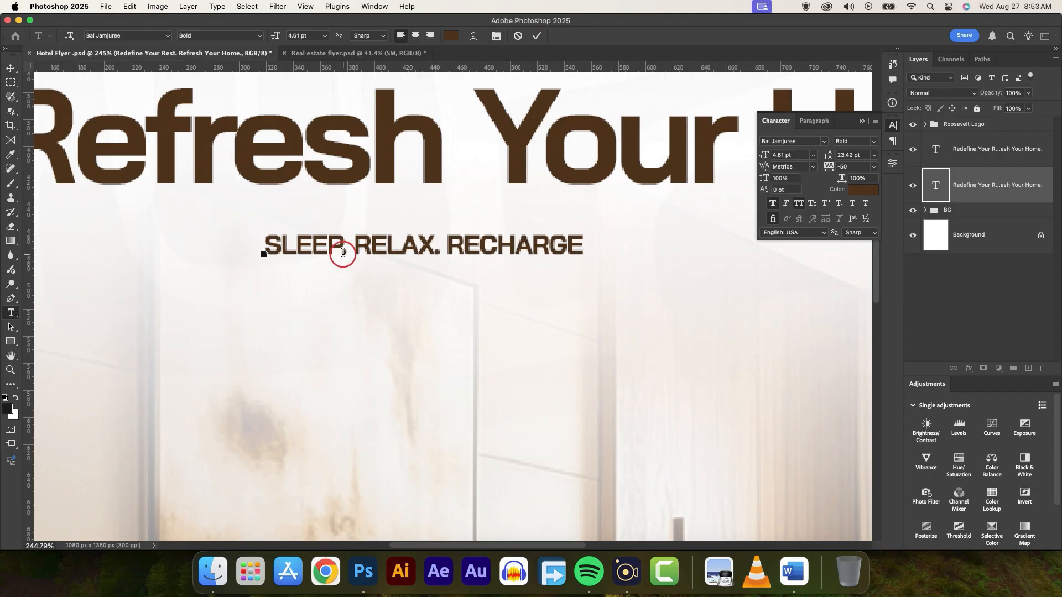
left_click(340, 248)
left_click(450, 248)
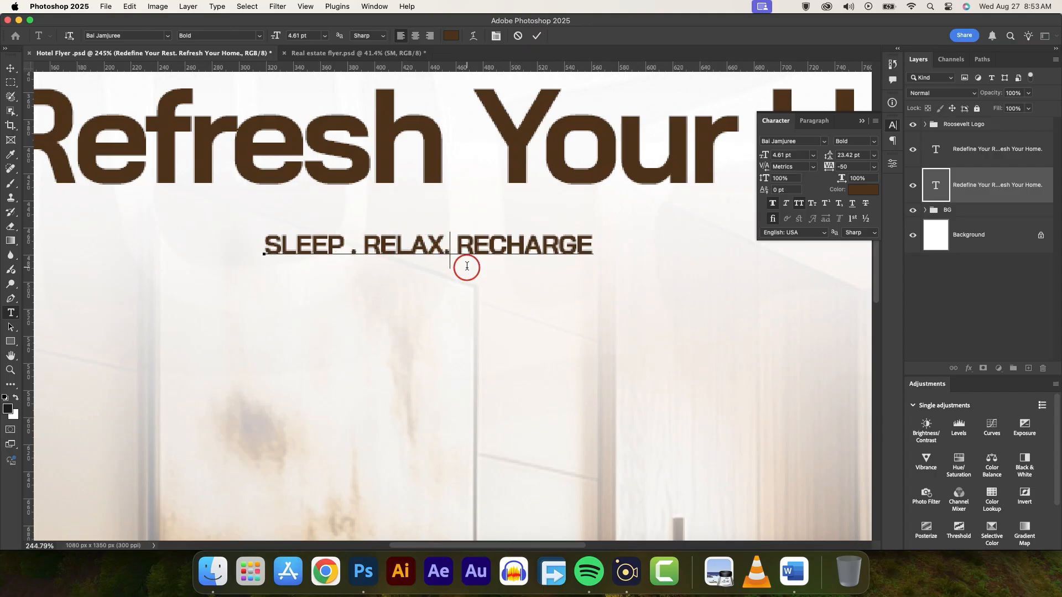
Set the colour of the full stop after SLEEP to #f31837 and copy that hex value
double_click(353, 253)
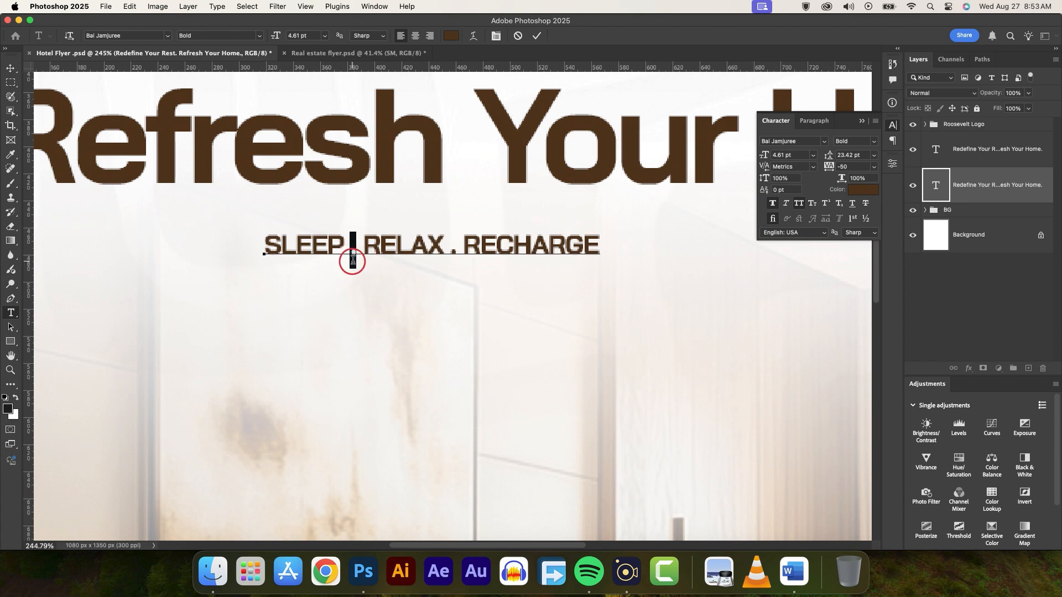
left_click(858, 190)
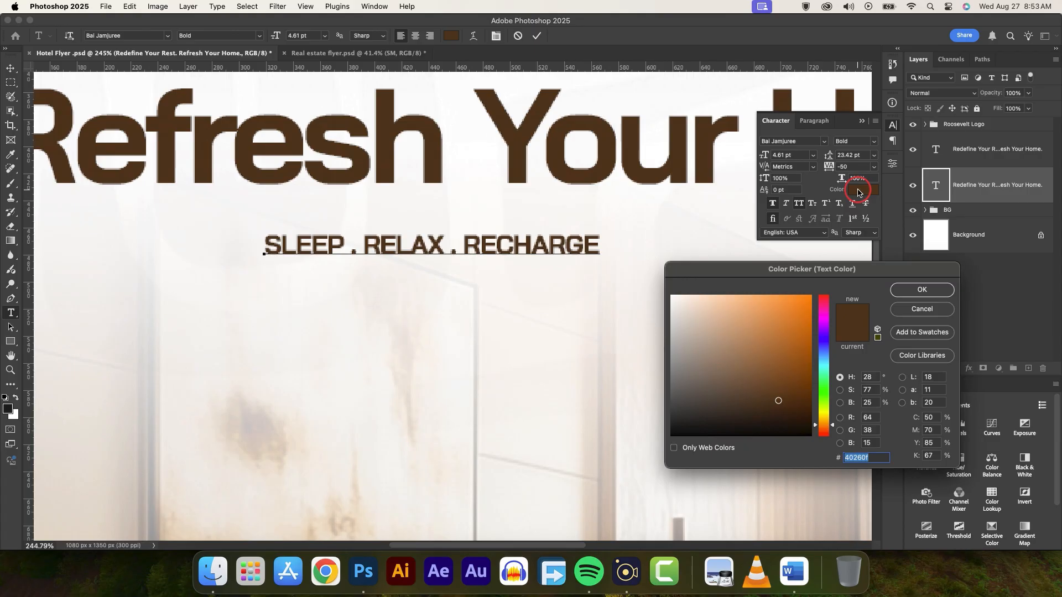
type("f3")
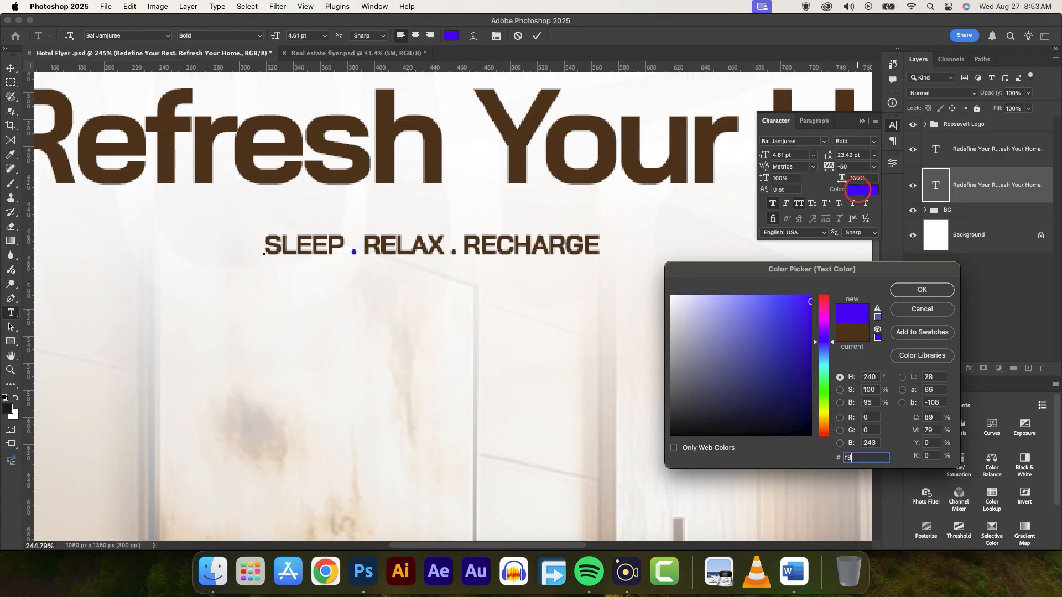
type("18")
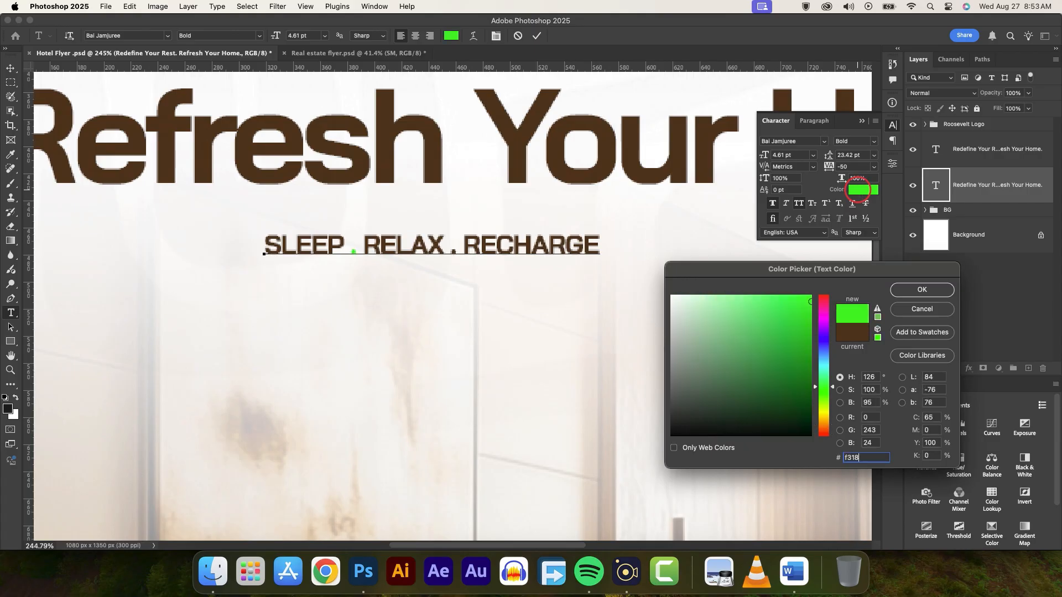
type("37")
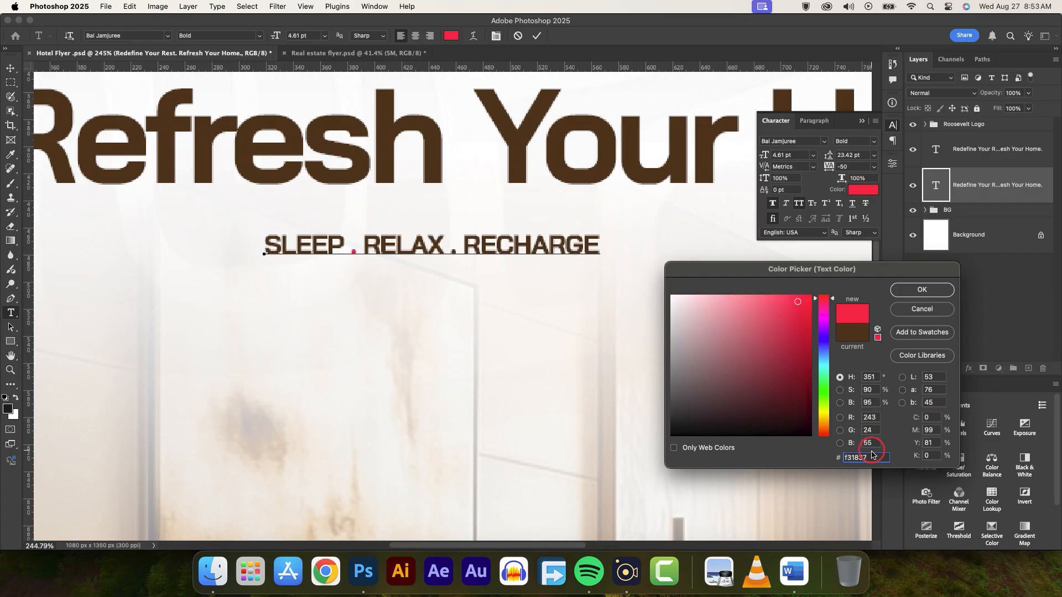
left_click_drag(868, 458, 840, 460)
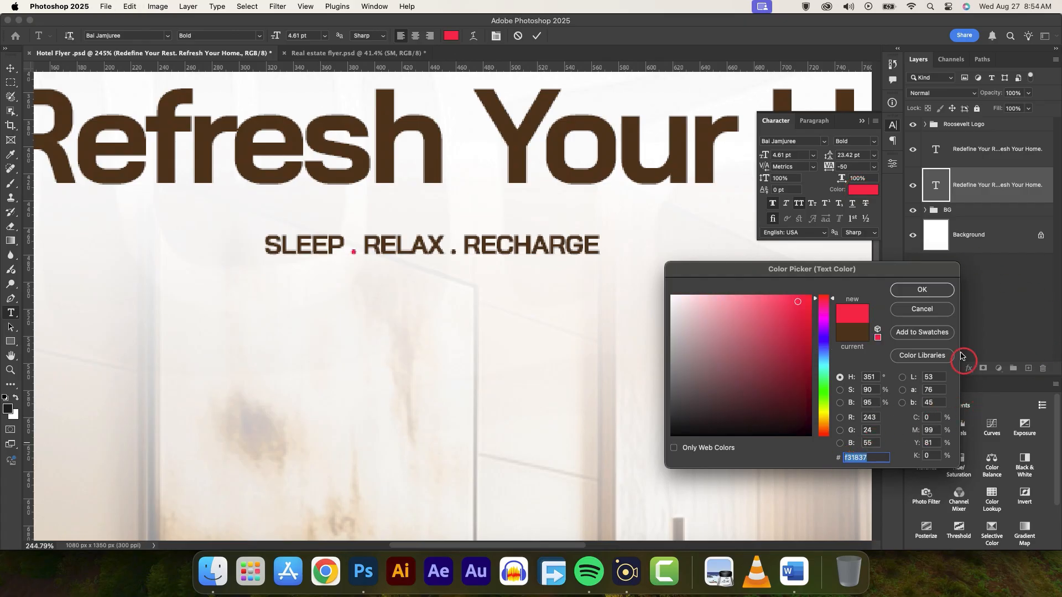
left_click(921, 290)
Apply the copied colour #f31837 to the full stop after RELAX
left_click_drag(448, 251, 458, 252)
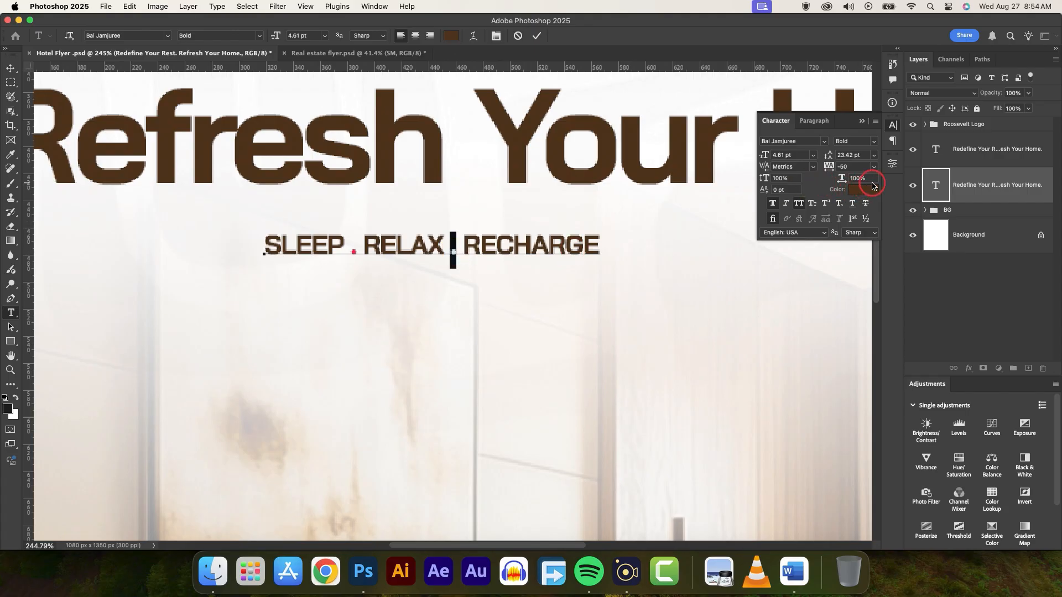
left_click(863, 190)
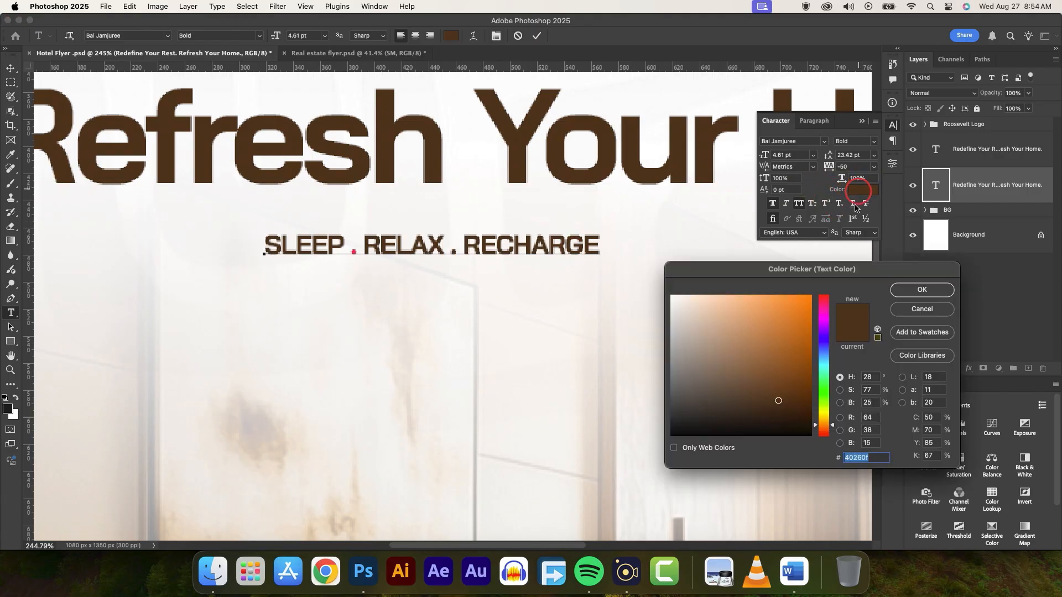
key("super+v")
left_click(907, 290)
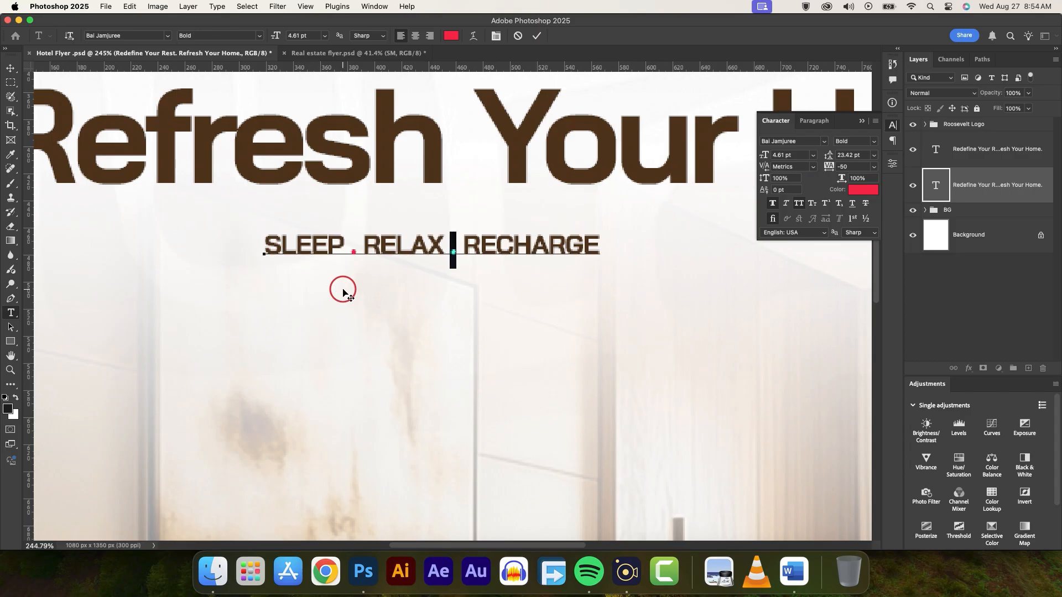
Change the words SLEEP, RELAX and RECHARGE to the Regular font style and commit the text edit
left_click_drag(267, 241, 341, 242)
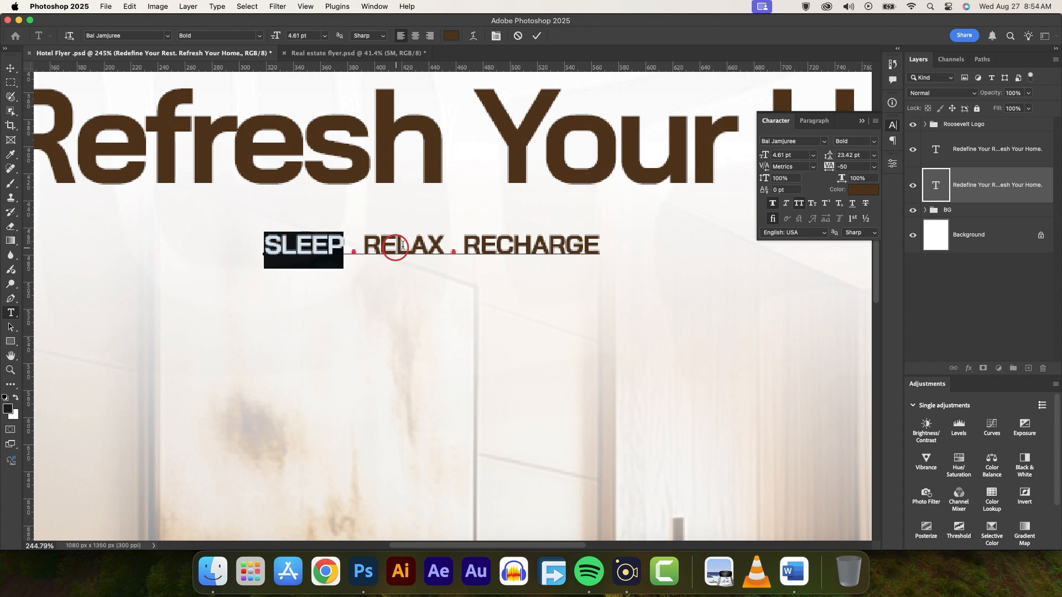
left_click(874, 143)
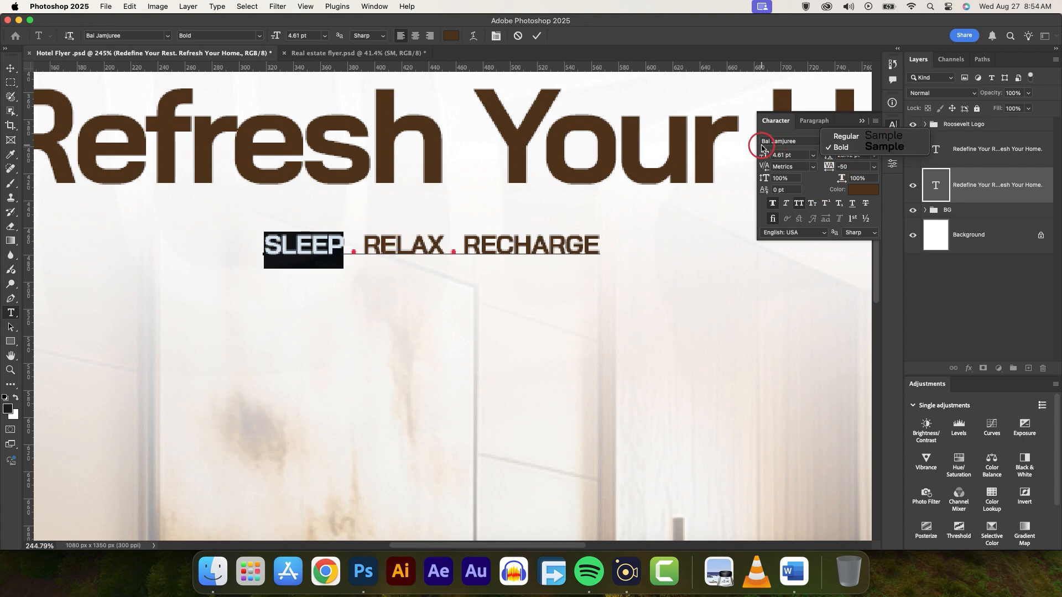
left_click(846, 136)
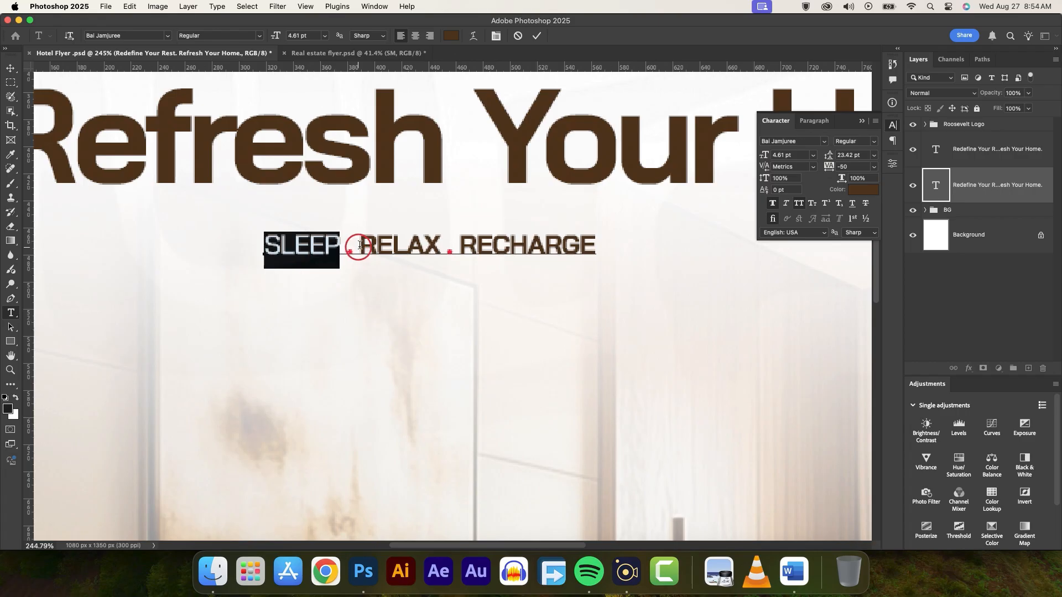
left_click_drag(361, 245, 441, 248)
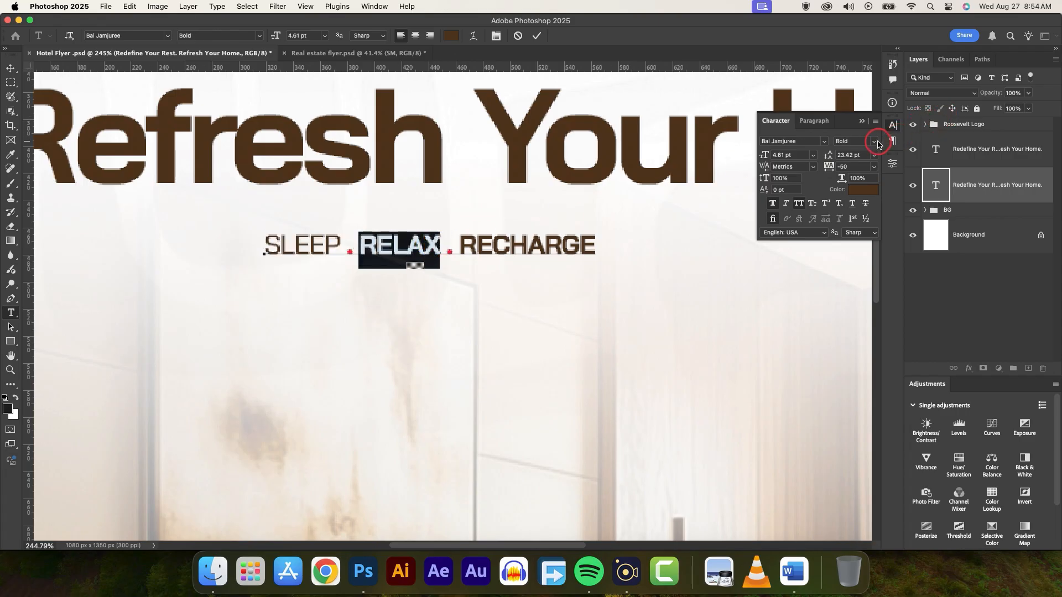
left_click(878, 143)
left_click(846, 136)
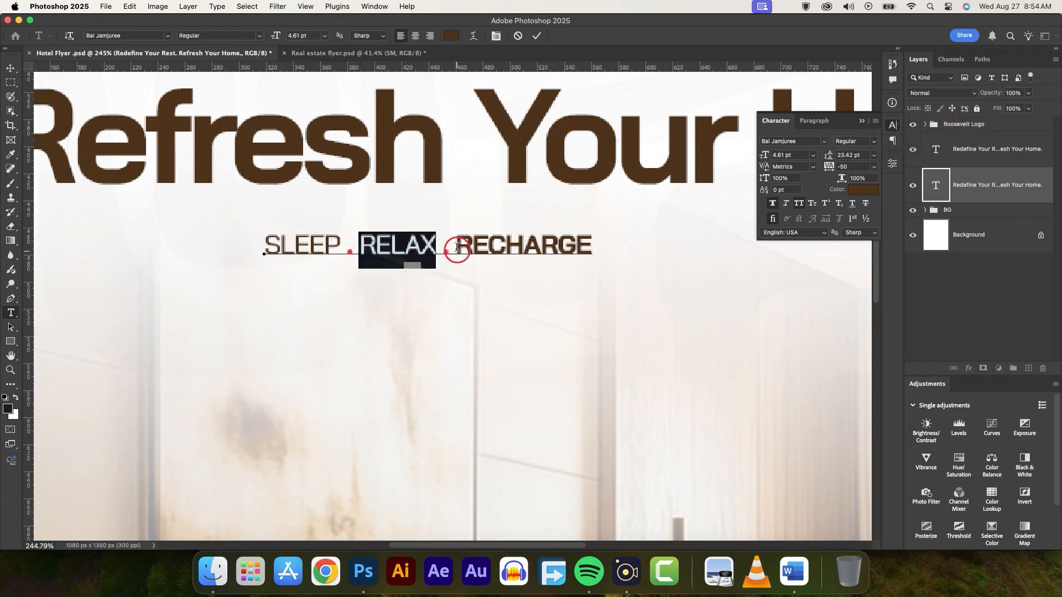
left_click_drag(457, 247, 603, 246)
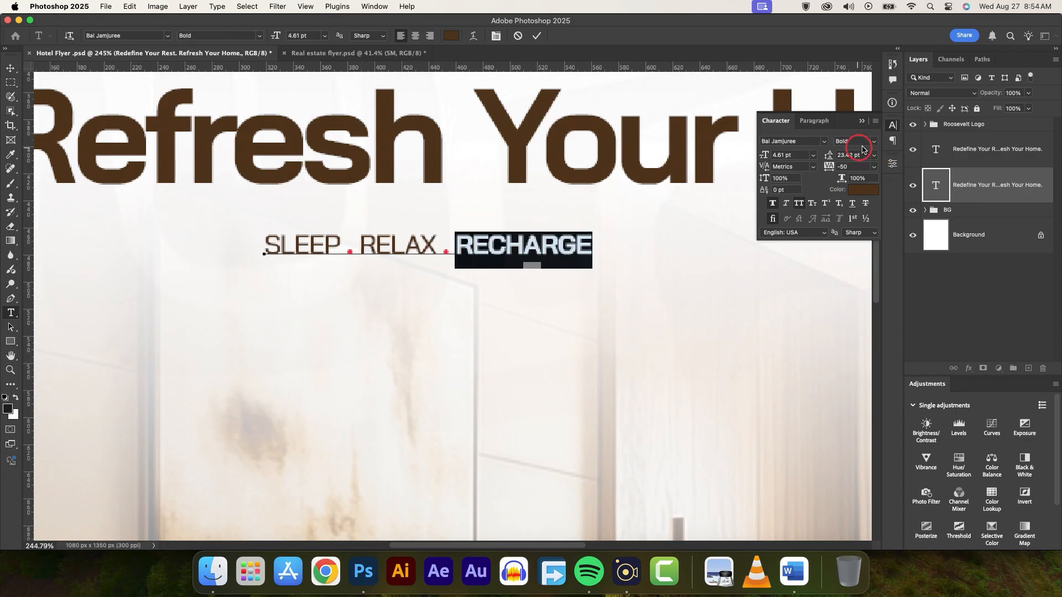
left_click(873, 145)
left_click(855, 139)
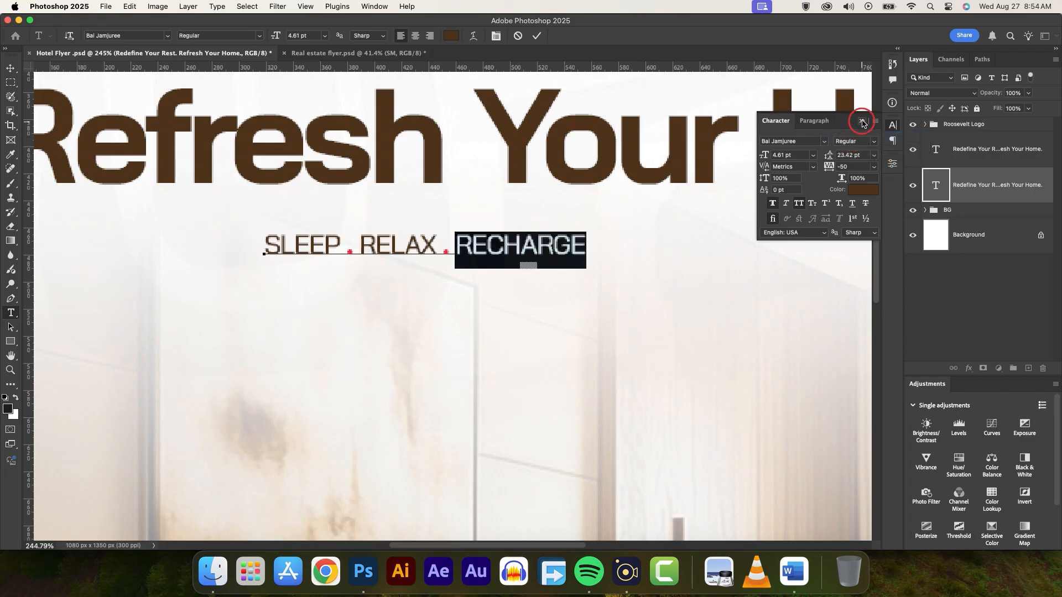
left_click(536, 36)
Centre the tagline horizontally on the canvas and clear the selection
scroll(467, 310, "down", 7)
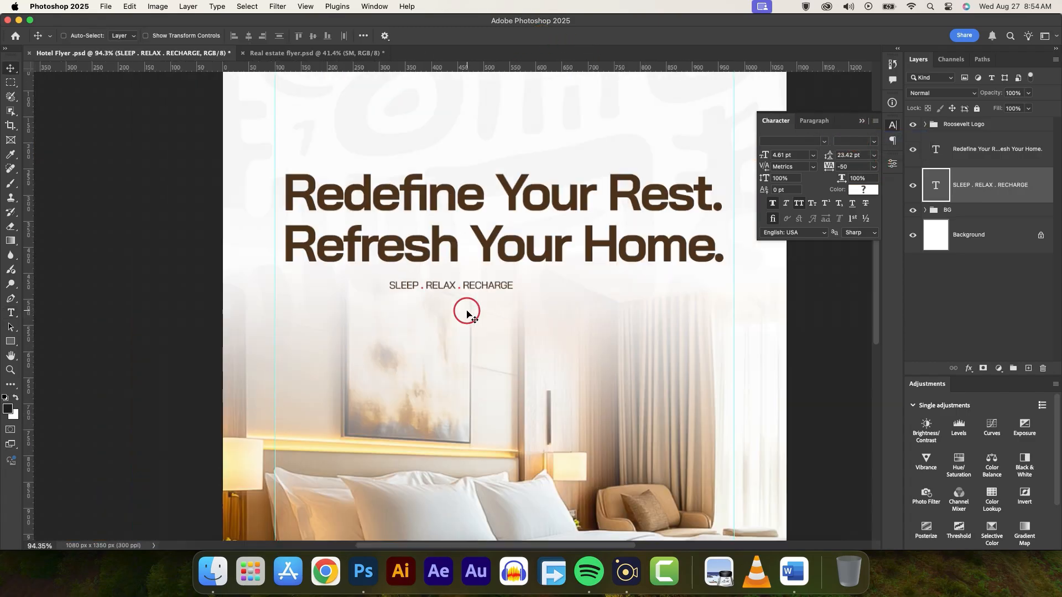
scroll(458, 308, "down", 2)
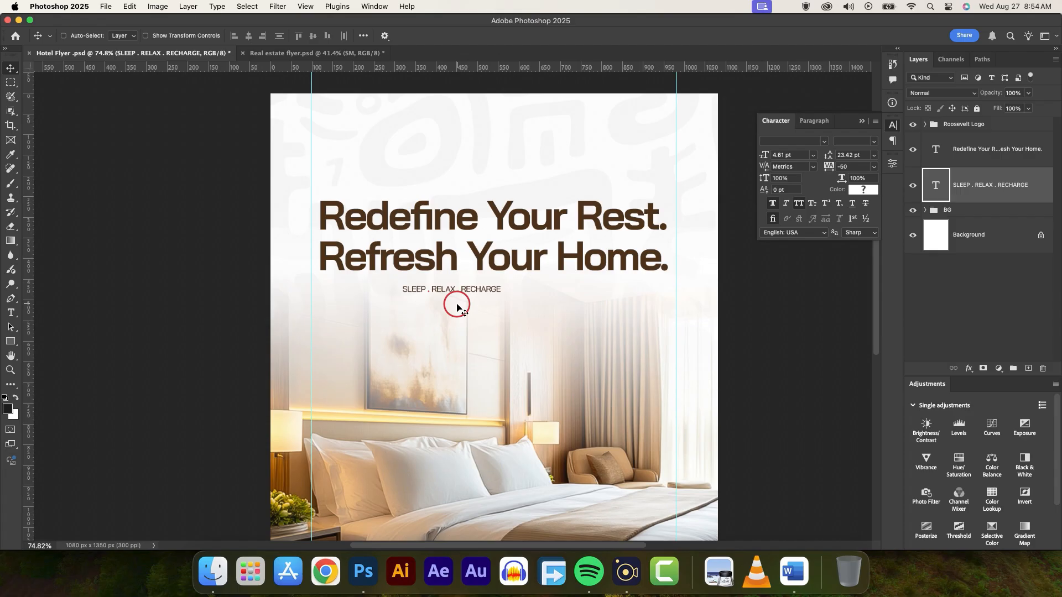
key("super+a")
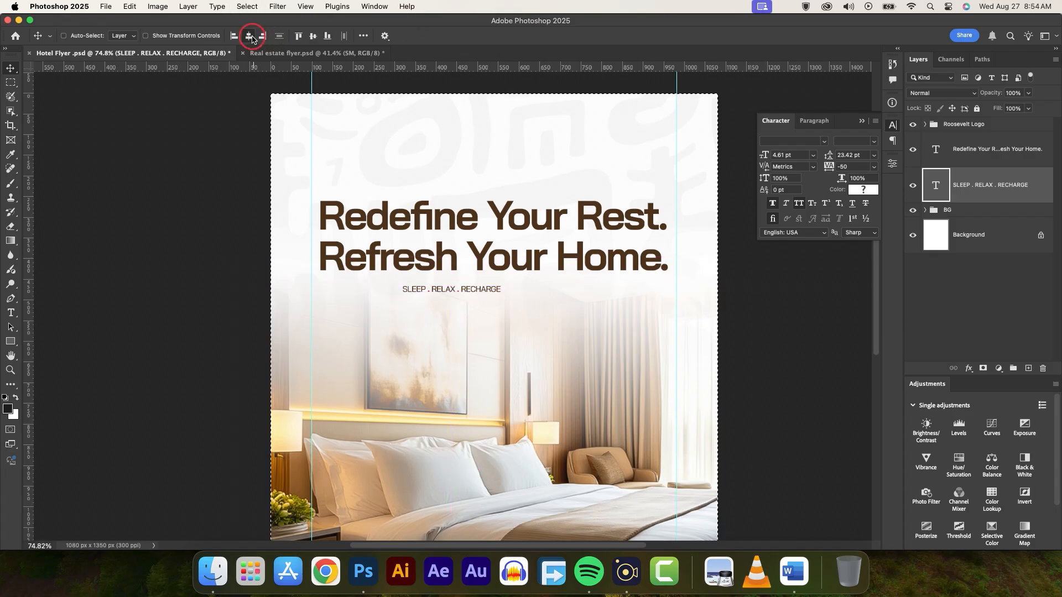
left_click(251, 37)
key("super+d")
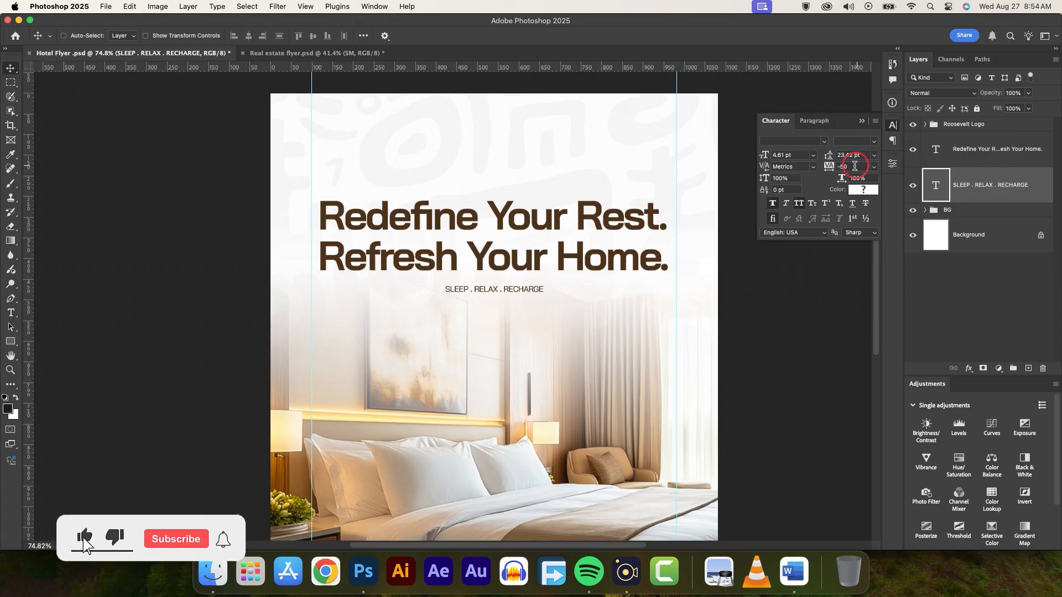
Set the tagline's tracking to 1000 and recentre it horizontally on the canvas
left_click_drag(855, 166, 834, 166)
type("1000")
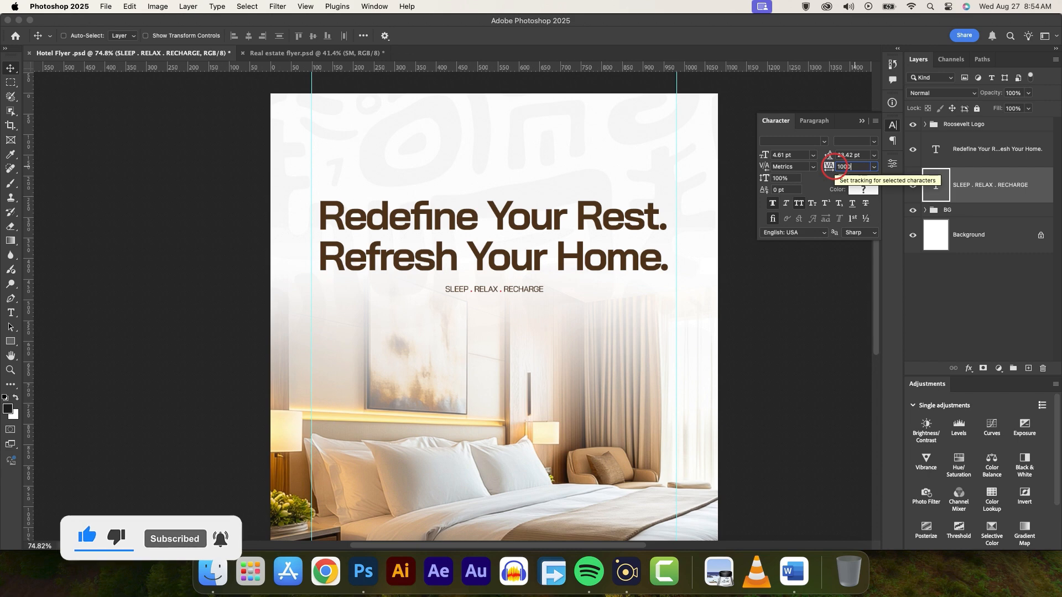
key("Return")
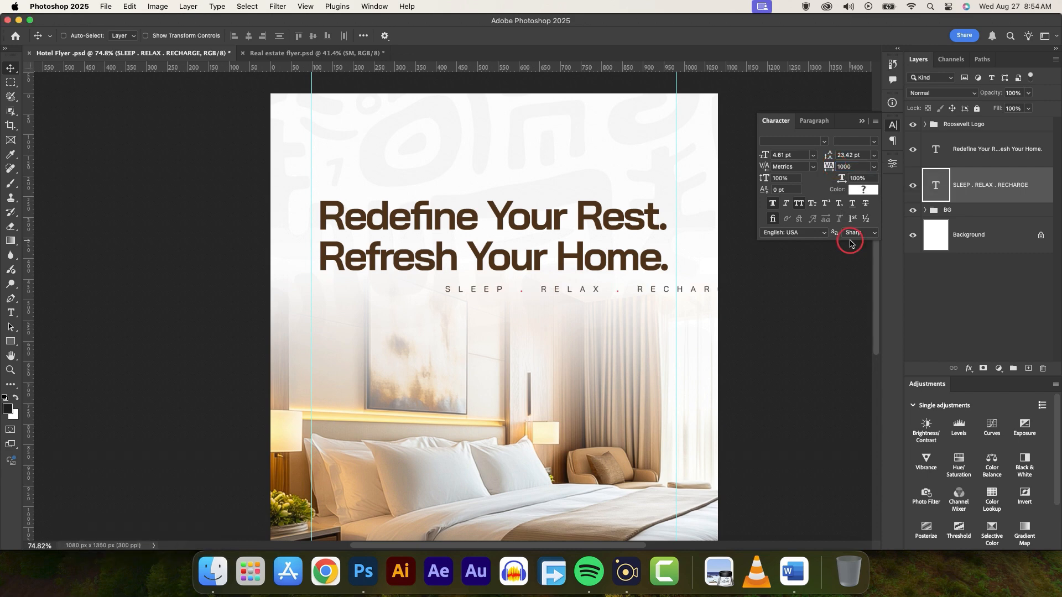
key("super+a")
left_click(249, 36)
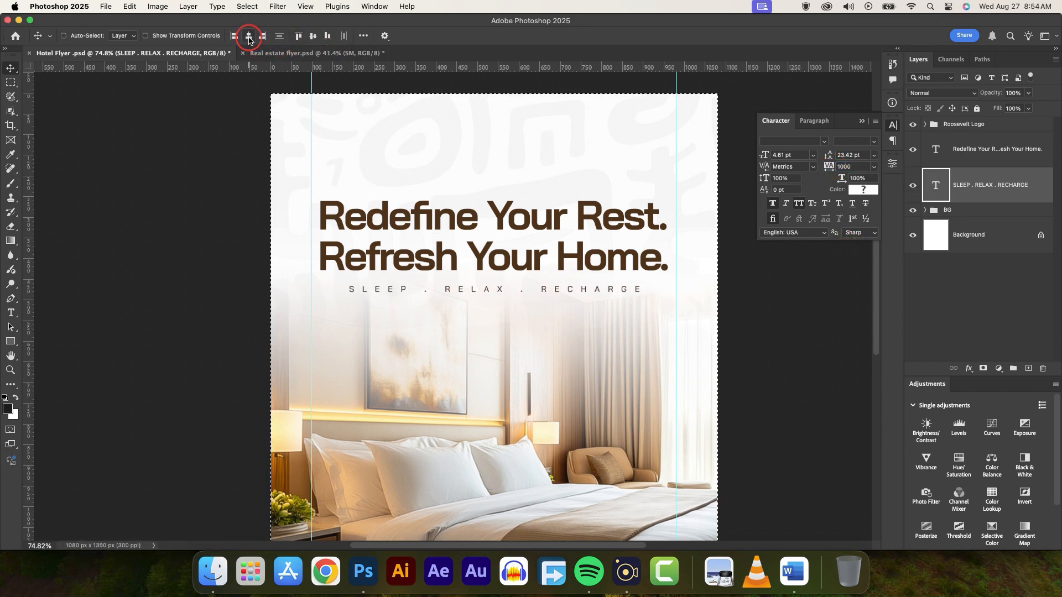
Clear the selection and set the leading of the two-line headline to 23 pt
key("super+d")
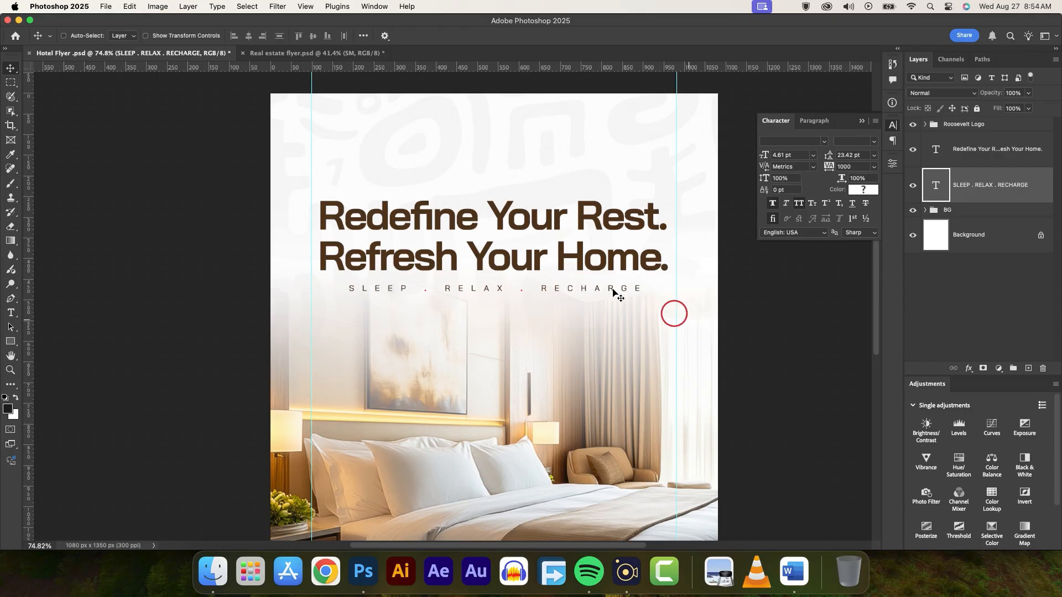
scroll(546, 237, "down", 5)
scroll(549, 253, "up", 1)
scroll(549, 254, "up", 3)
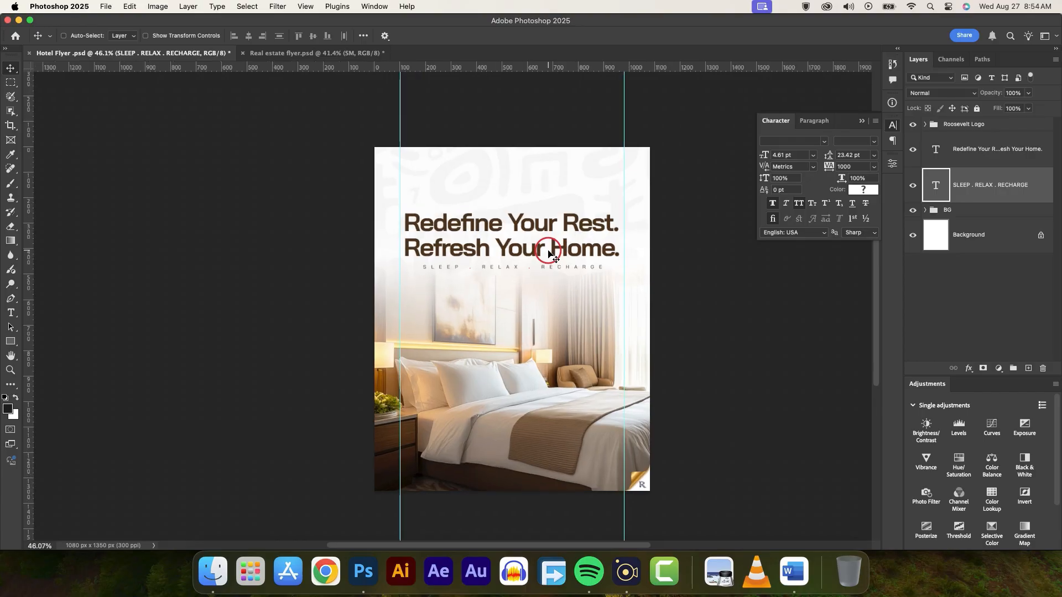
left_click(997, 158)
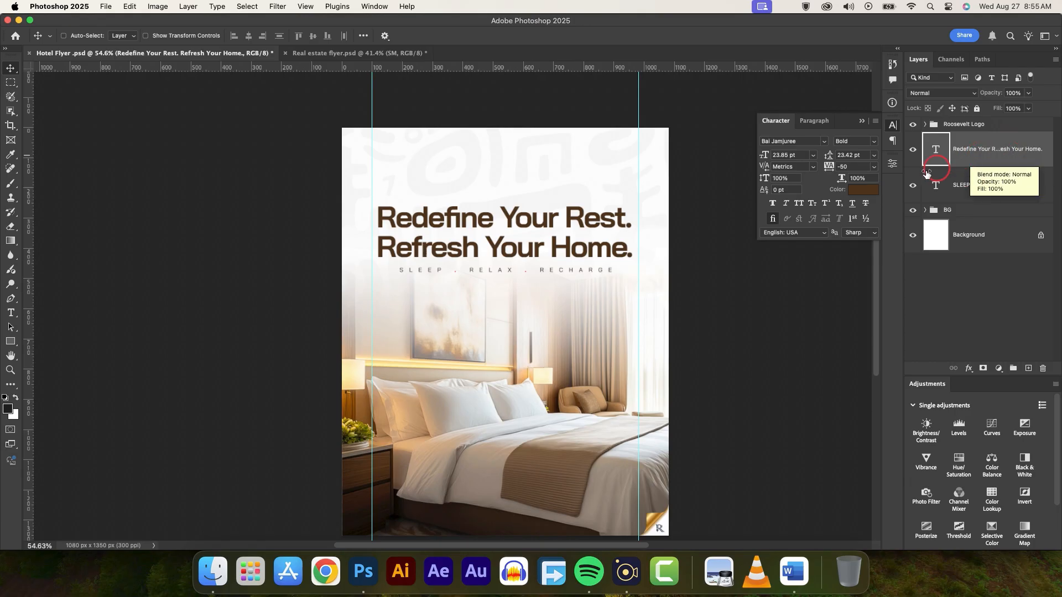
left_click(837, 154)
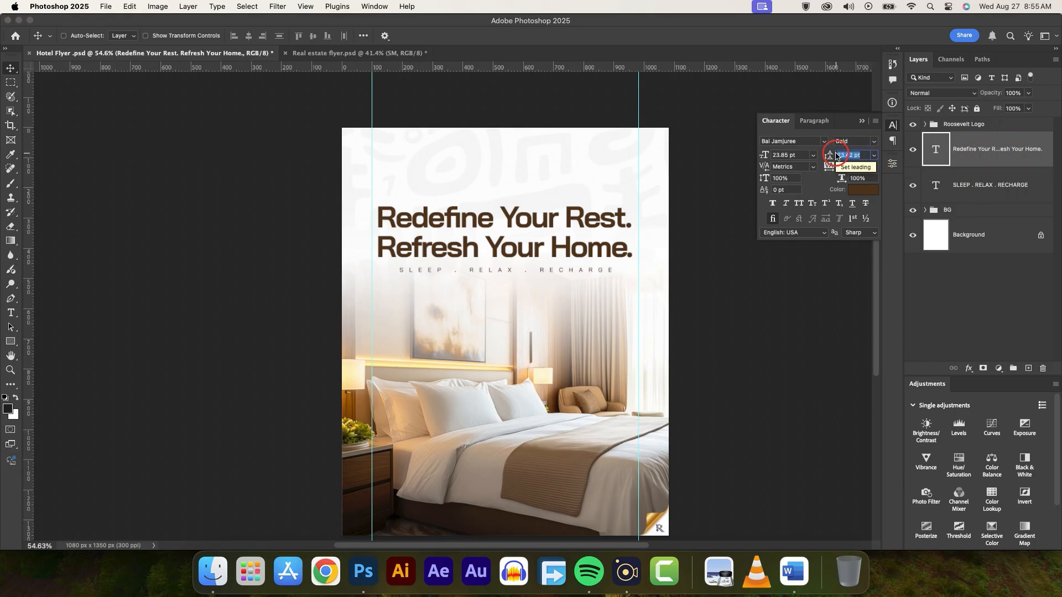
type("23")
key("Return")
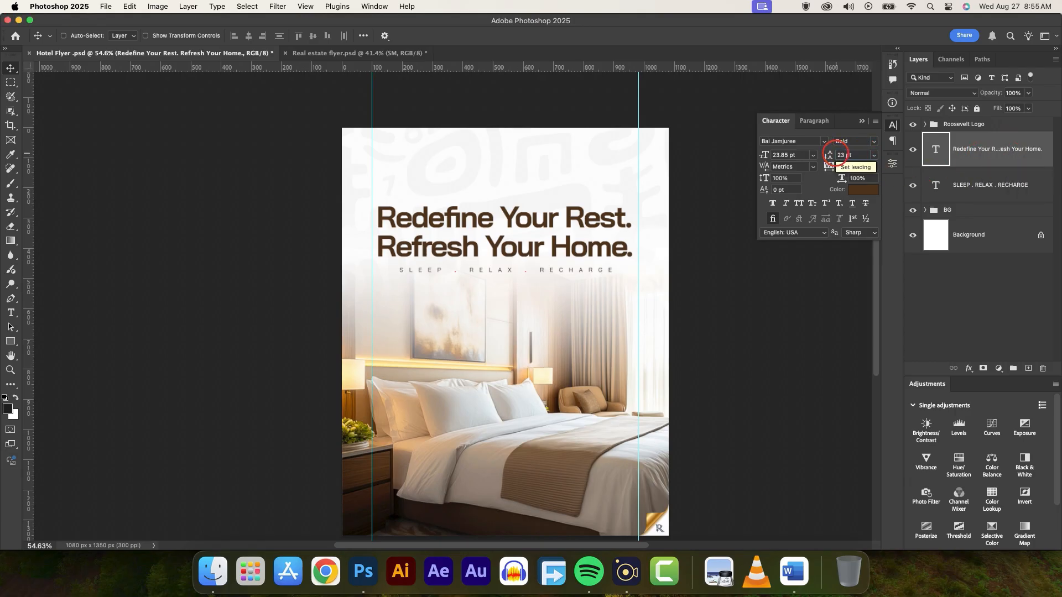
Nudge the headline and tagline layers up slightly together
left_click(990, 185)
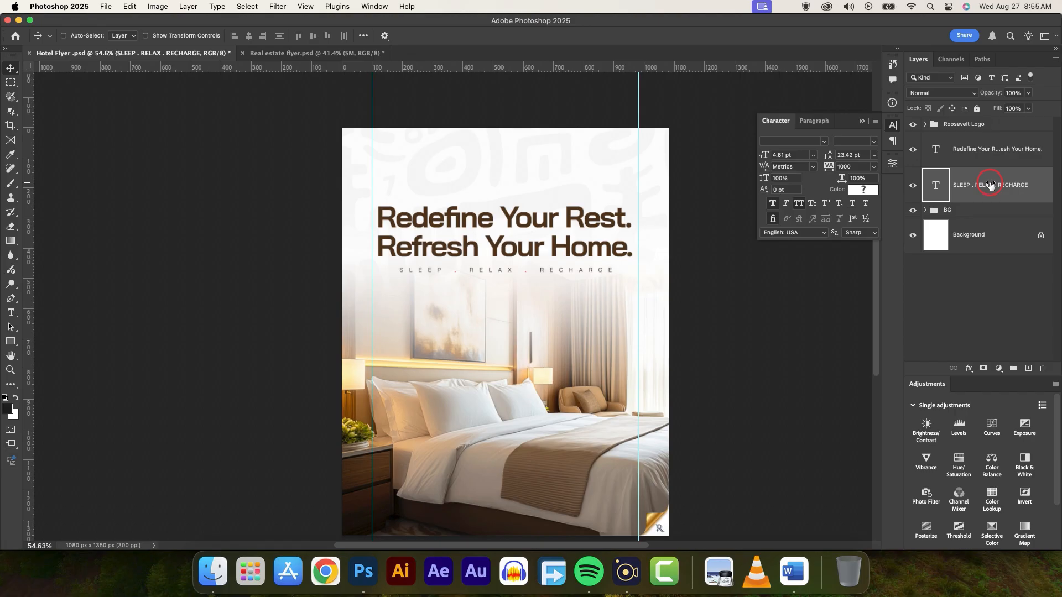
left_click(997, 153, "shift")
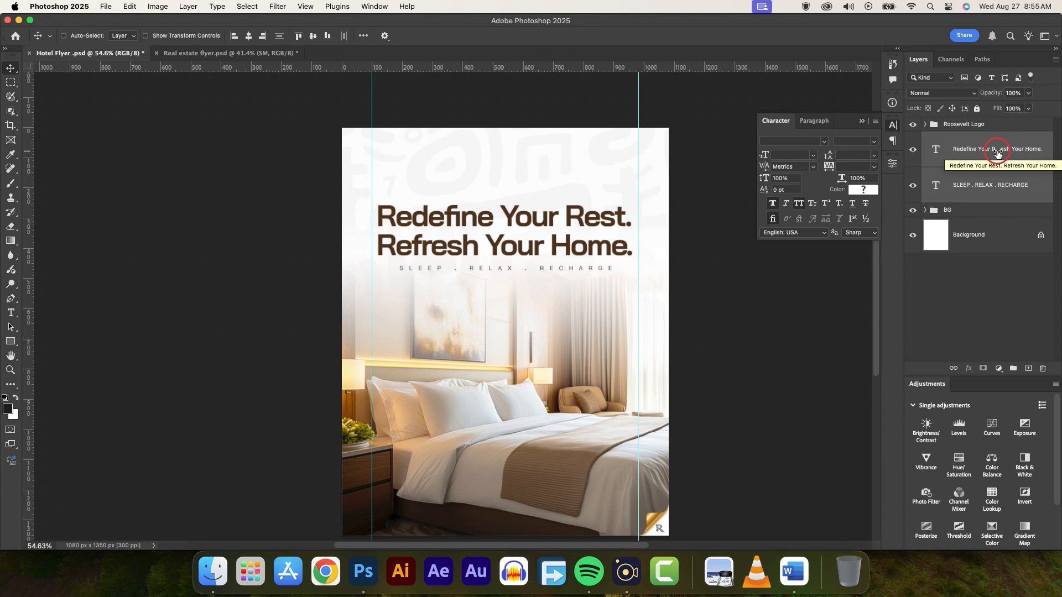
key("Up")
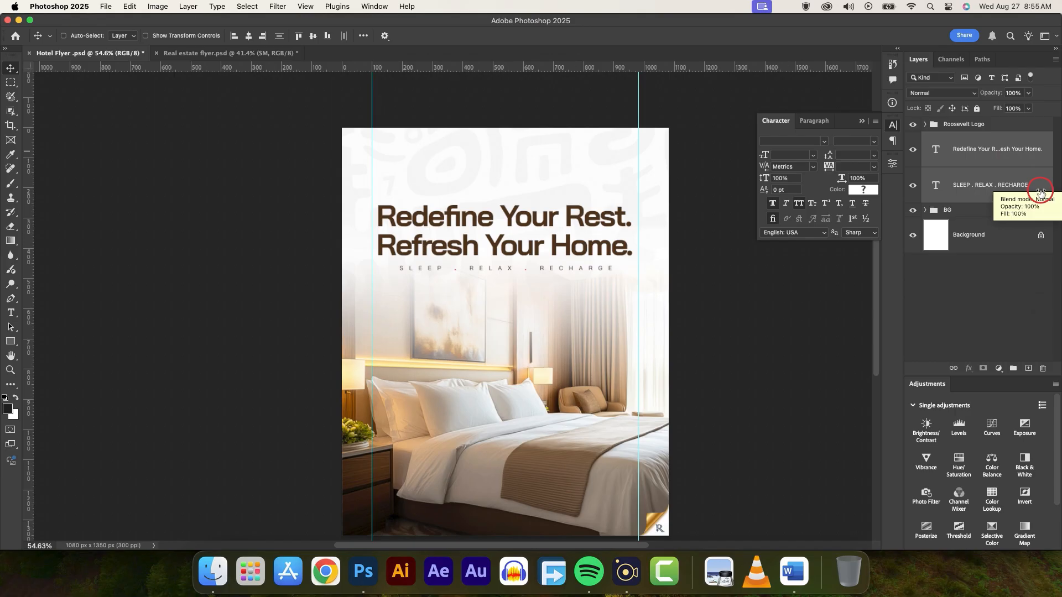
Group the headline and tagline layers under the name Info. and check the group by hiding and reshowing it
key("super+g")
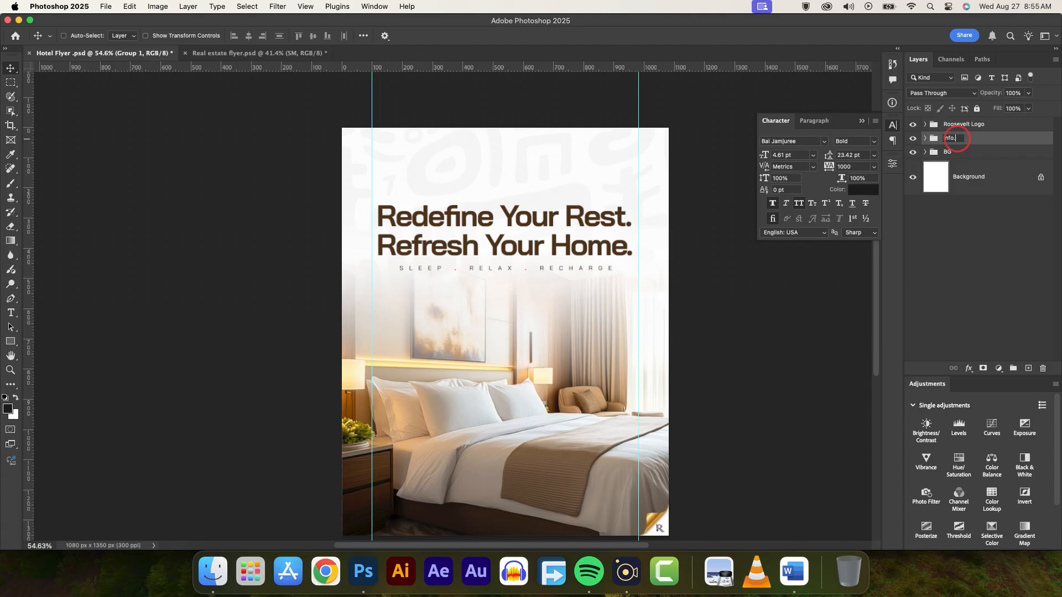
key("Return")
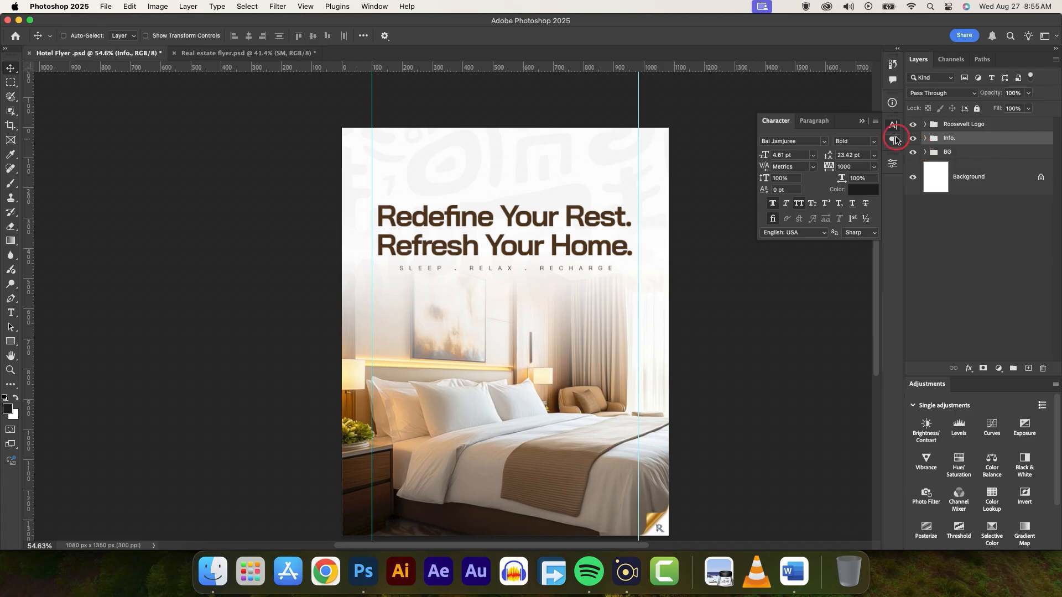
left_click(914, 139)
left_click(916, 140)
Place RM Logo (2).png from the Finder project folder, scaled to about 15%, centred above the headline
left_click(209, 571)
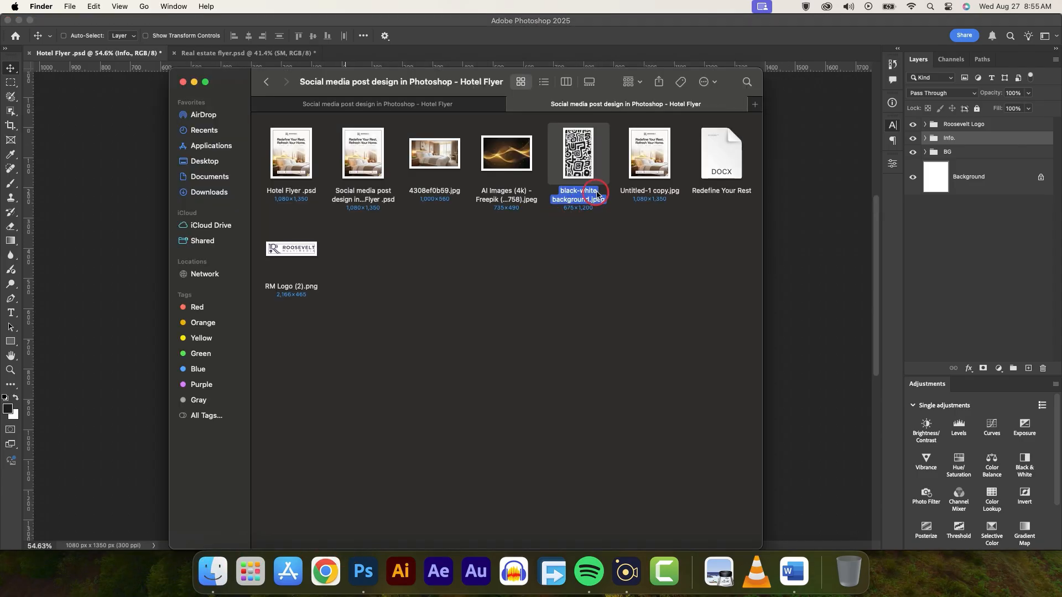
left_click_drag(303, 256, 74, 199)
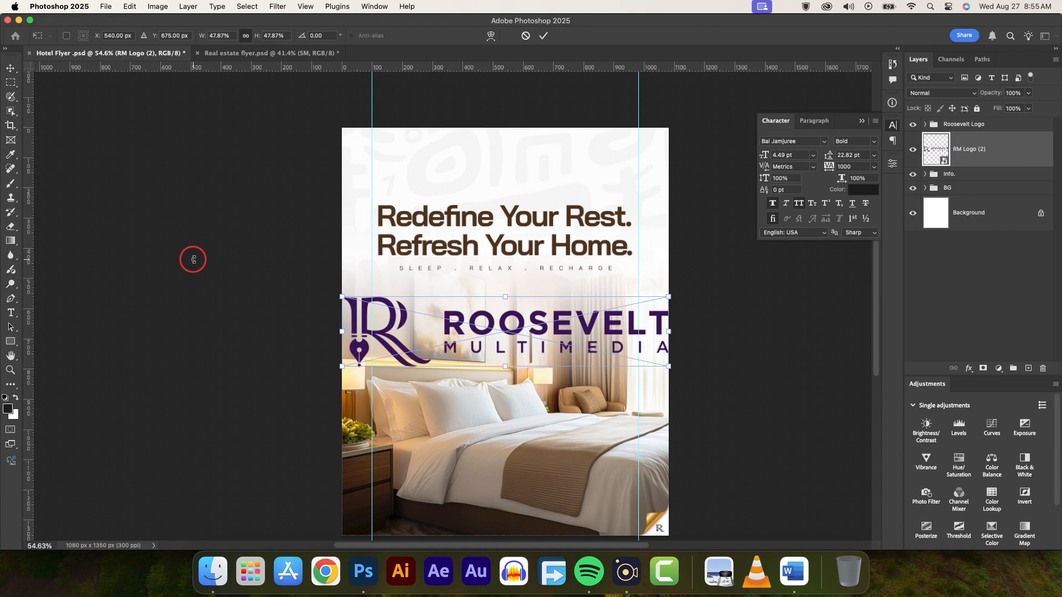
left_click_drag(669, 334, 507, 172)
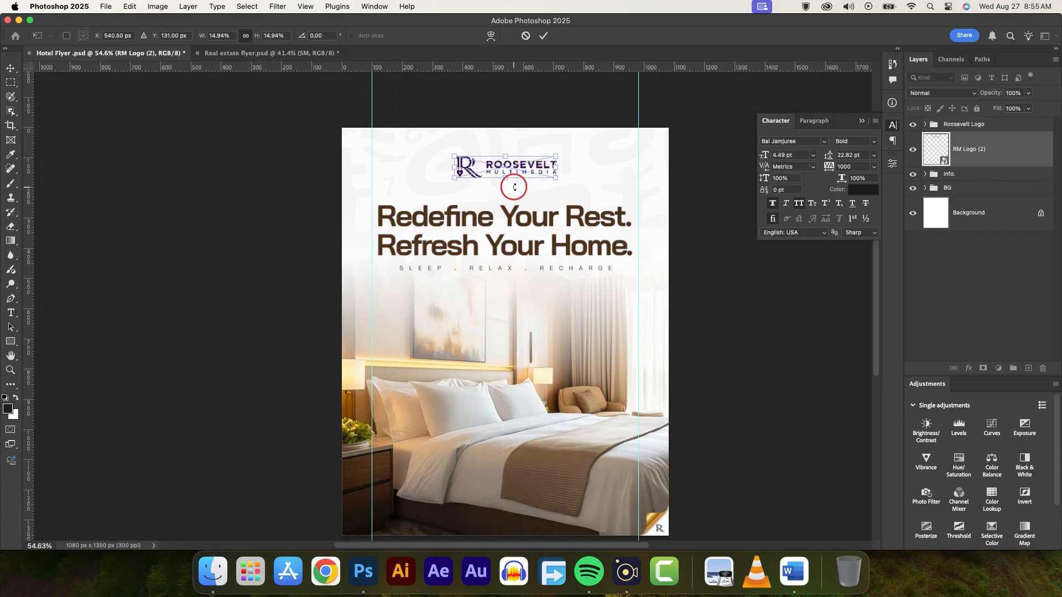
scroll(512, 183, "up", 5)
left_click(544, 35)
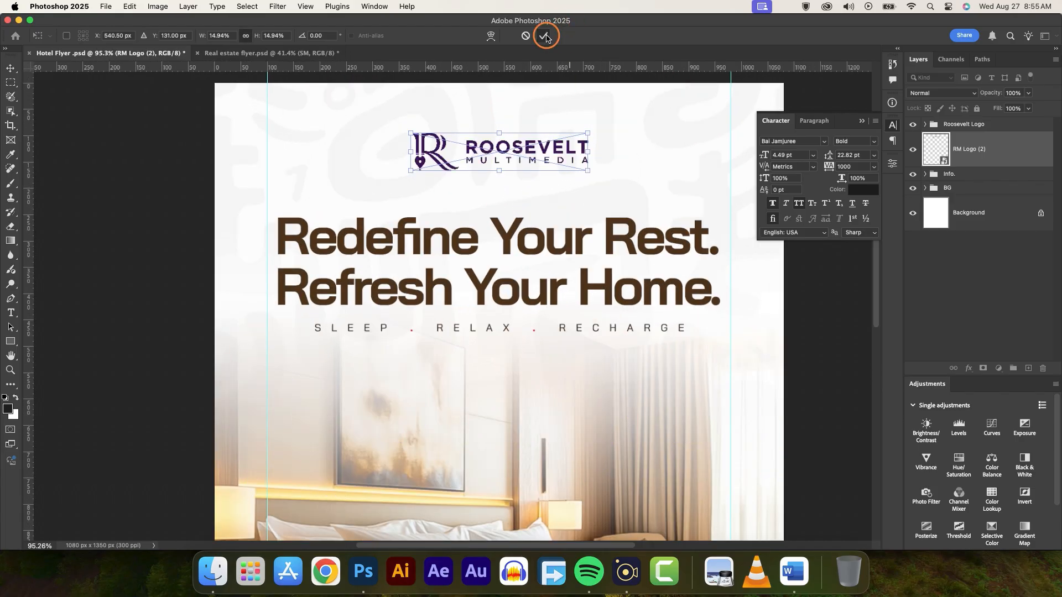
Add a Color Overlay to the logo layer using the headline's brown, #40260f, at 100% opacity
left_click(521, 160)
left_click(508, 238)
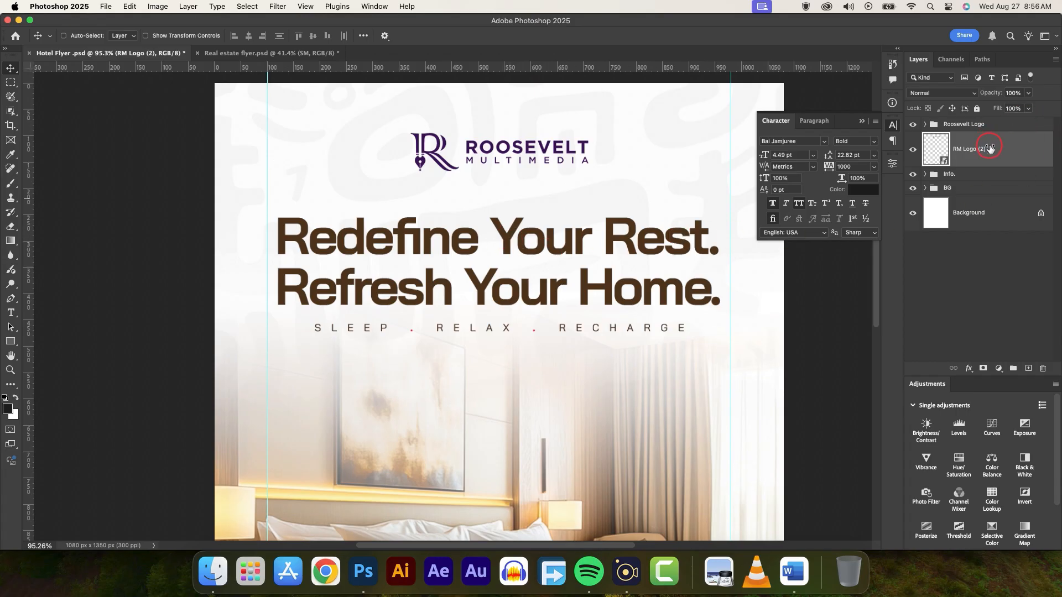
left_click(969, 368)
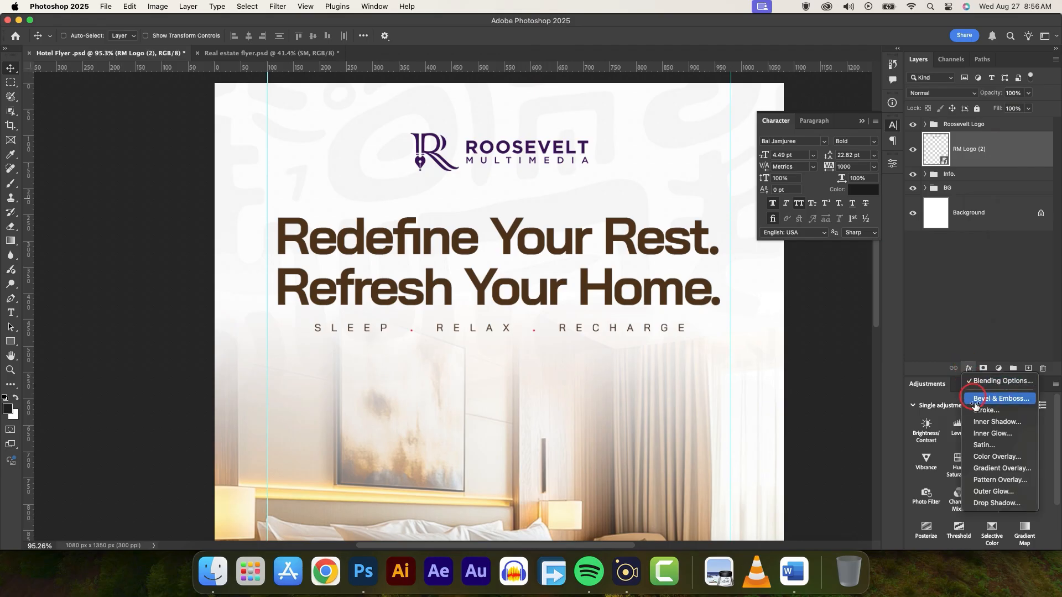
left_click(990, 457)
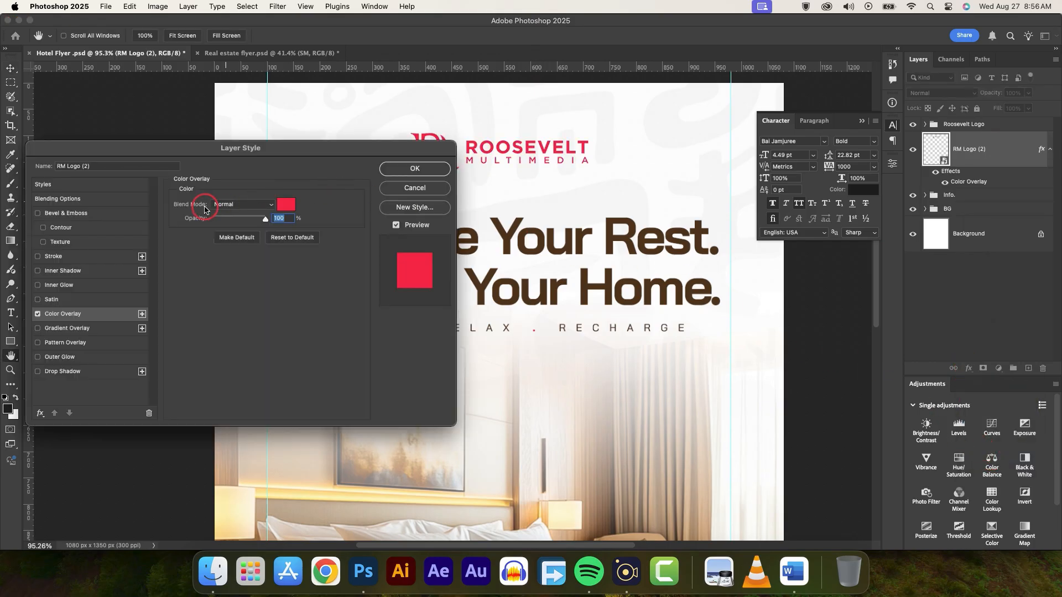
left_click(286, 208)
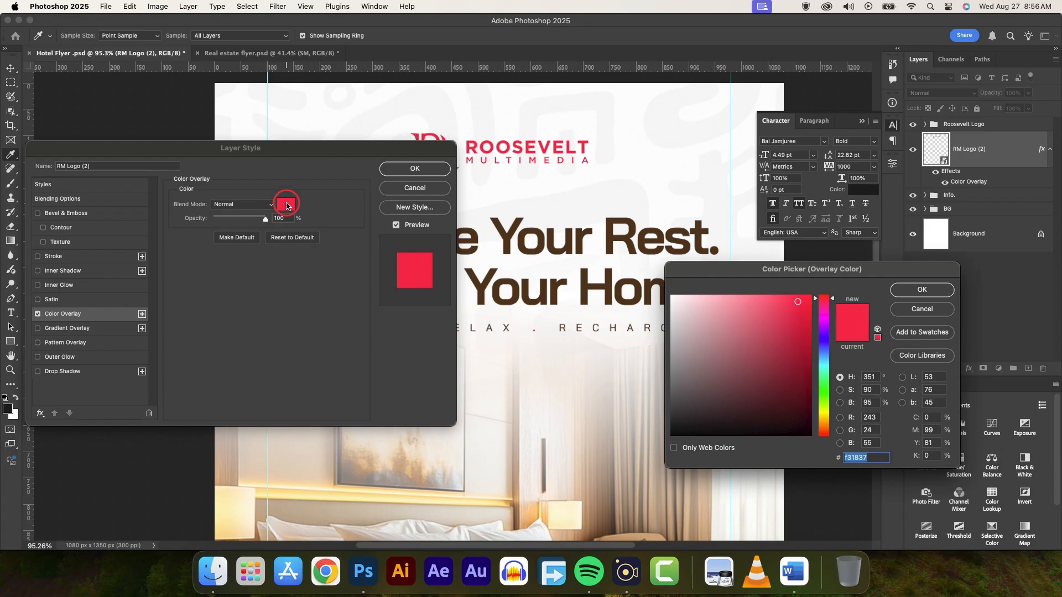
left_click(508, 239)
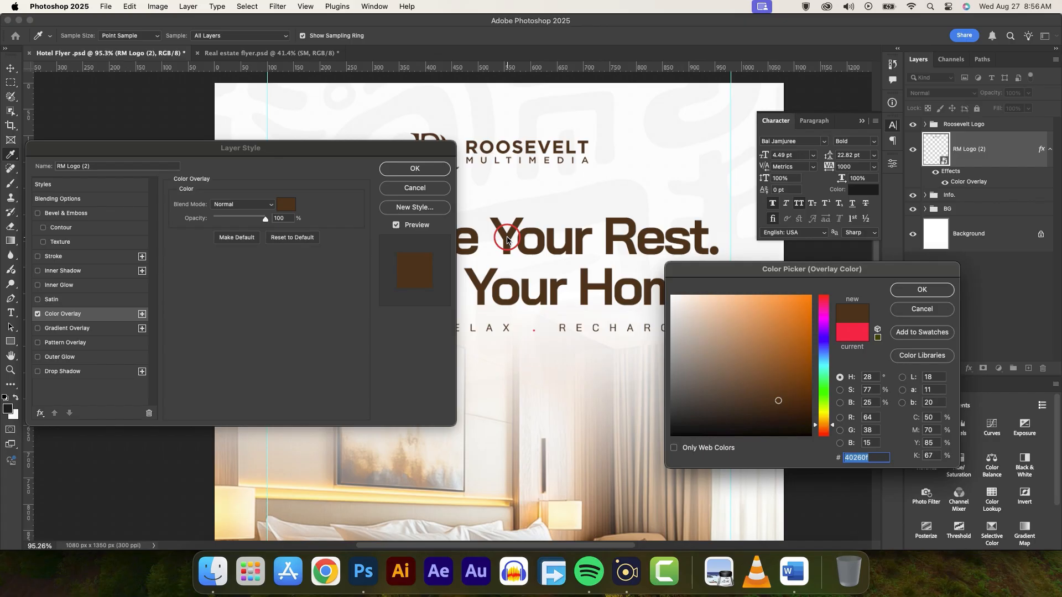
left_click(922, 290)
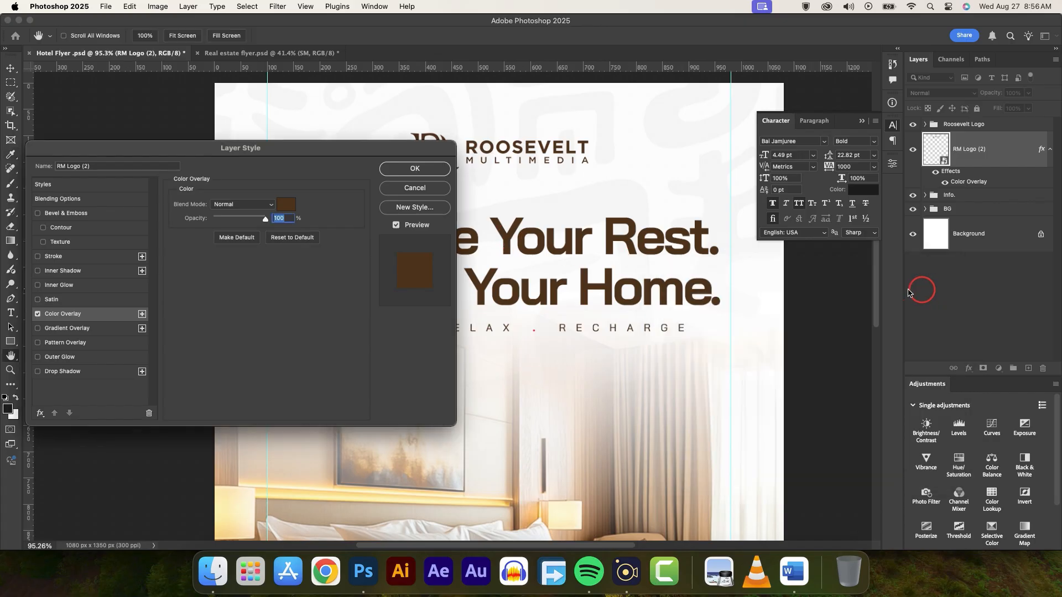
left_click(415, 169)
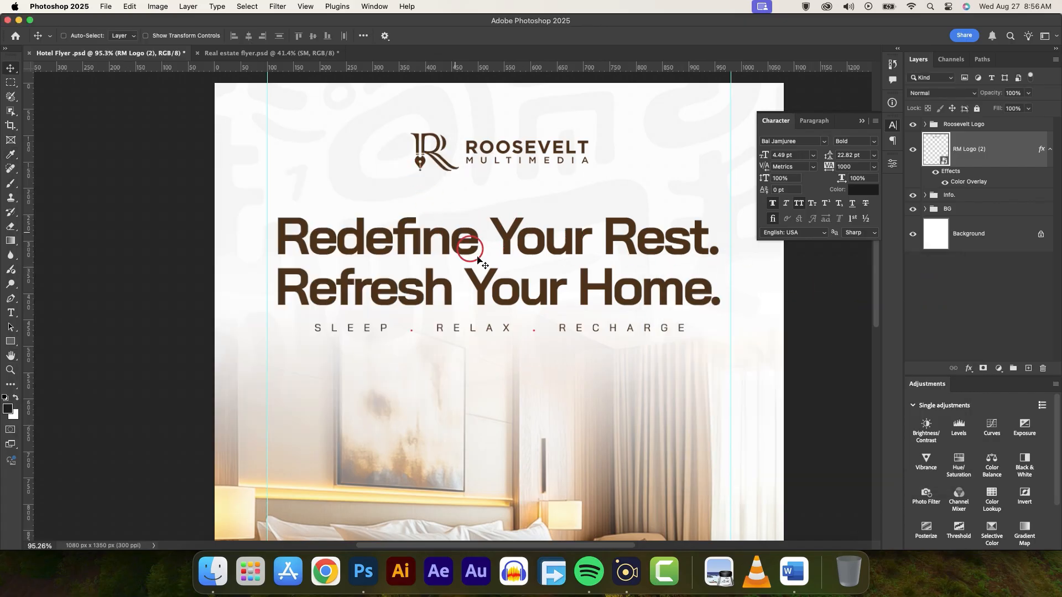
Put the logo layer in a collapsed group named Logo, and hide and reshow the Logo and Info. groups to check them
scroll(541, 304, "down", 6)
scroll(541, 305, "up", 3)
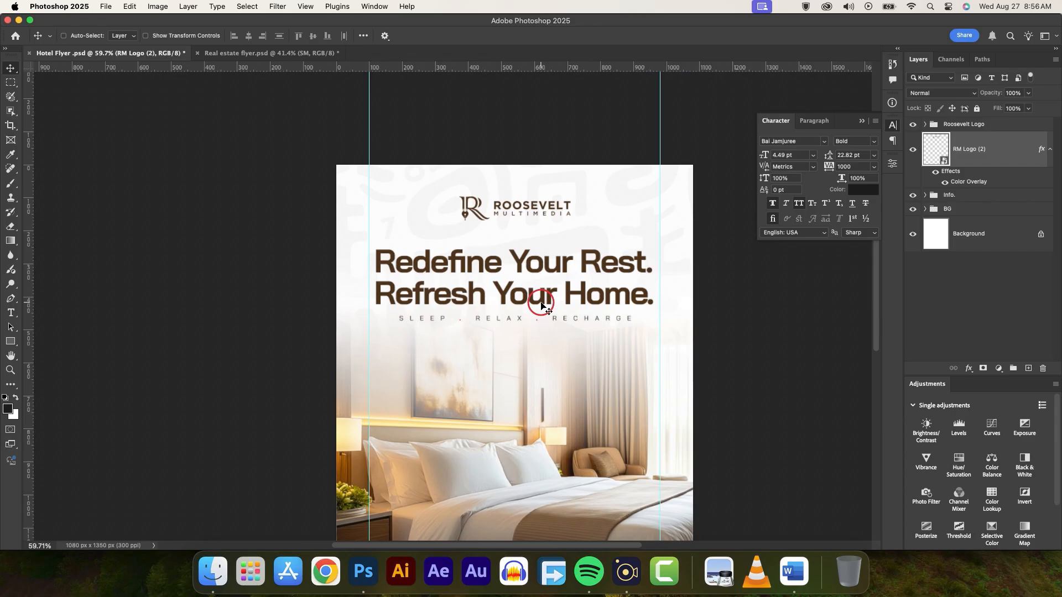
scroll(541, 304, "down", 3)
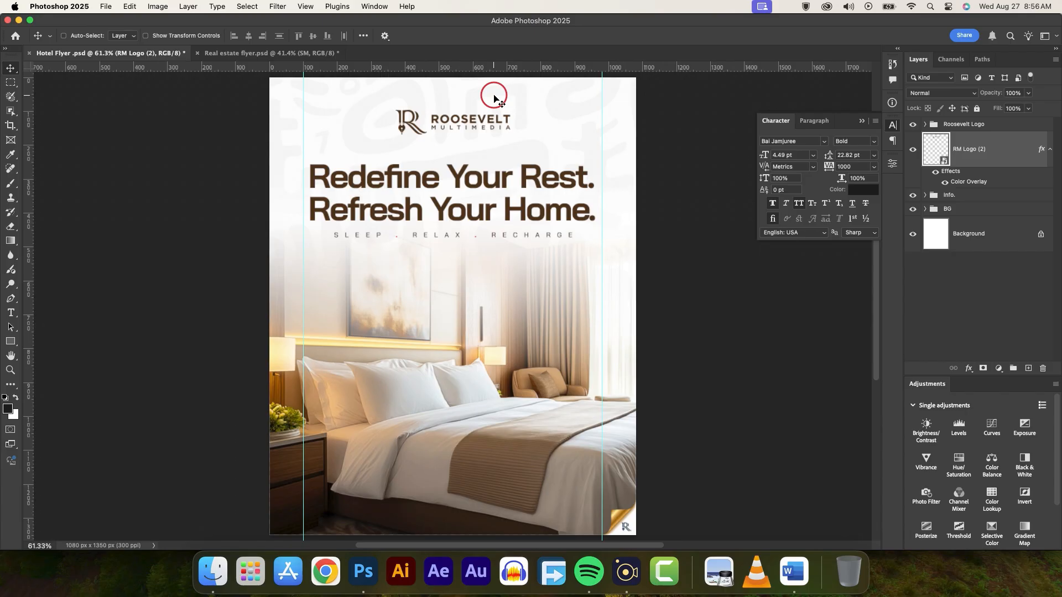
left_click(1050, 150)
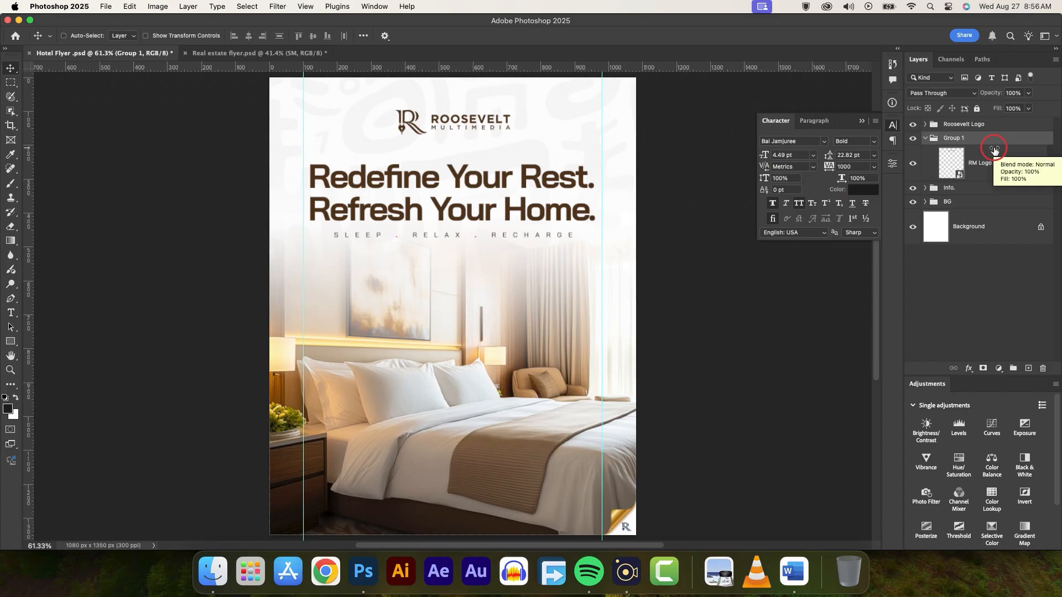
key("super+g")
double_click(950, 139)
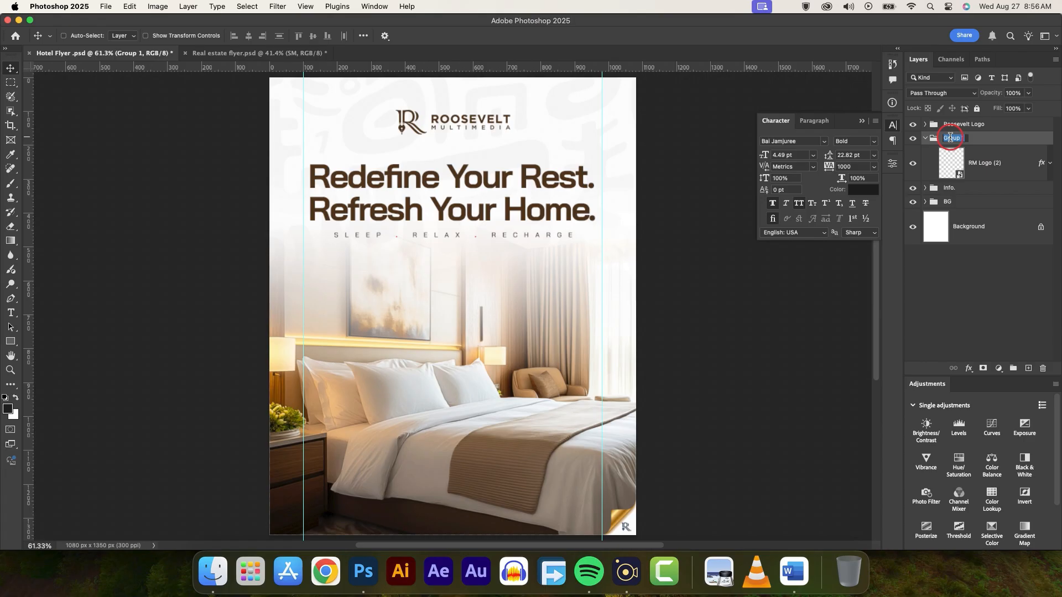
key("Return")
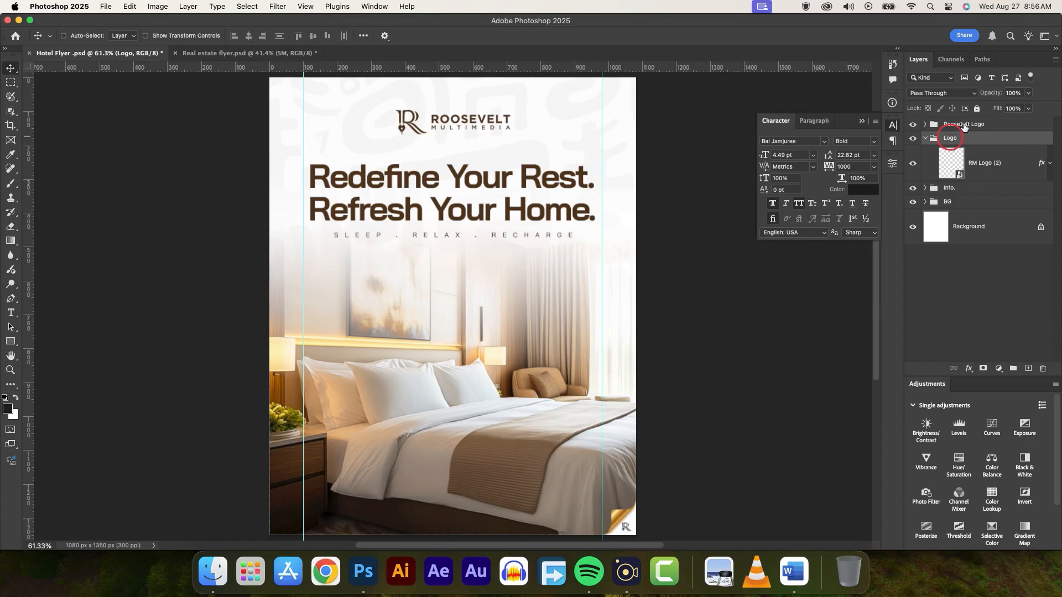
left_click(925, 138)
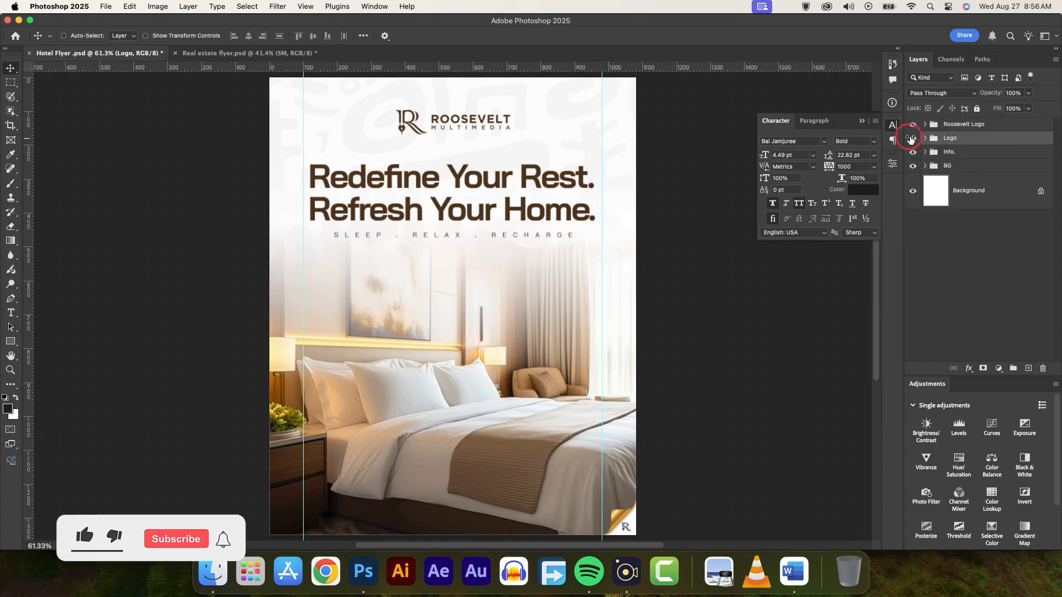
left_click(913, 138)
left_click(913, 139)
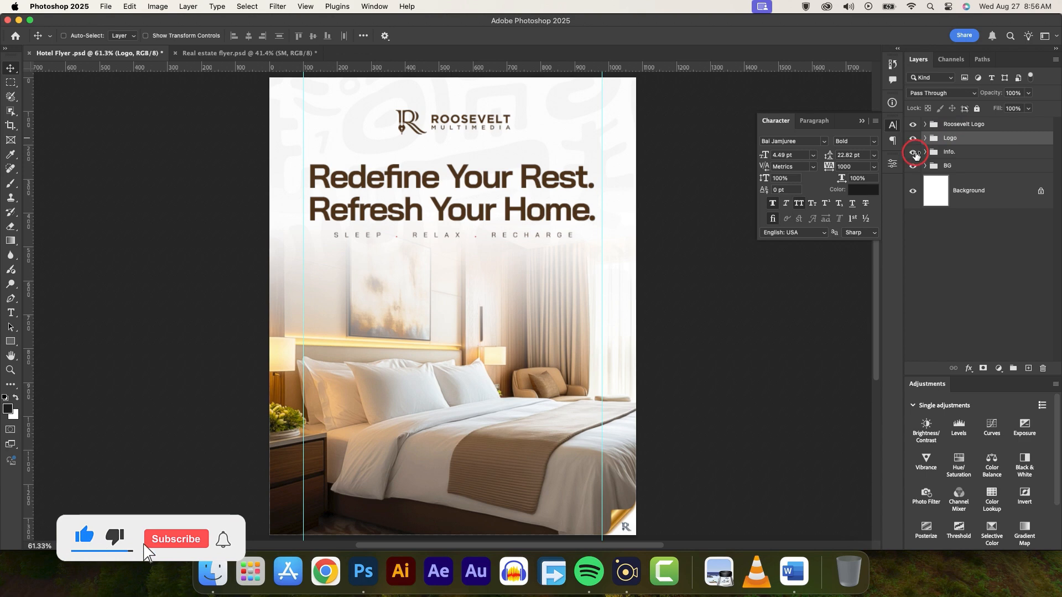
left_click(913, 152)
left_click(914, 152)
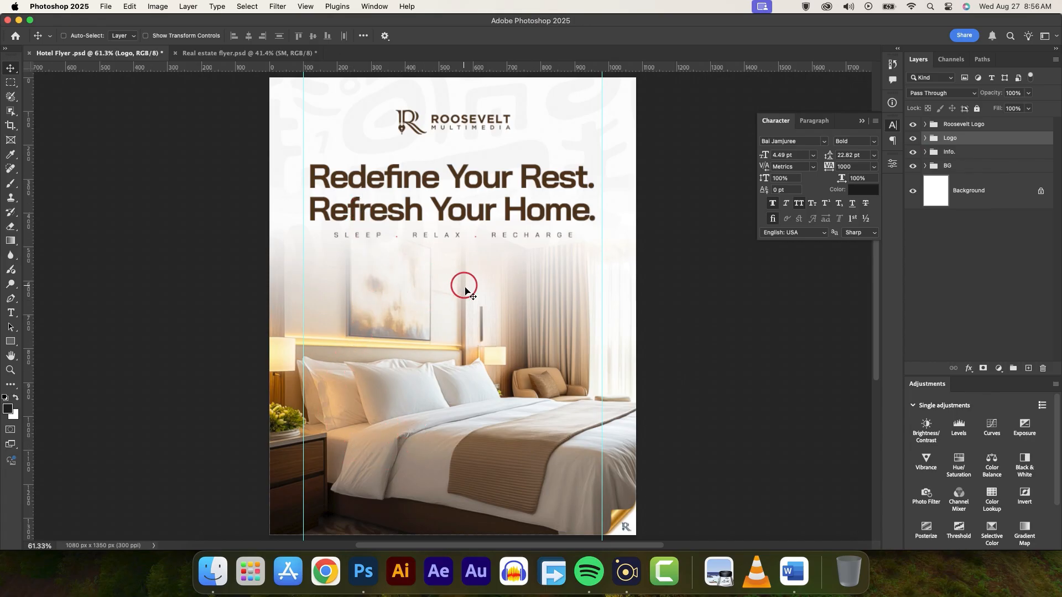
Copy the SM contact bar group from Real estate flyer.psd and paste it into Hotel Flyer.psd
left_click(219, 53)
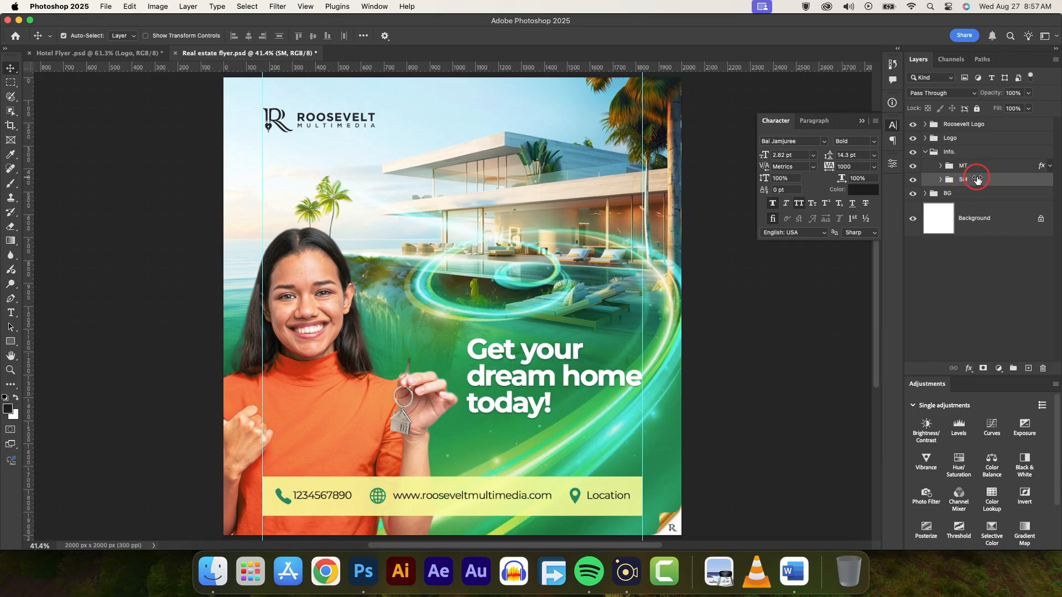
key("super+c")
key("super+c")
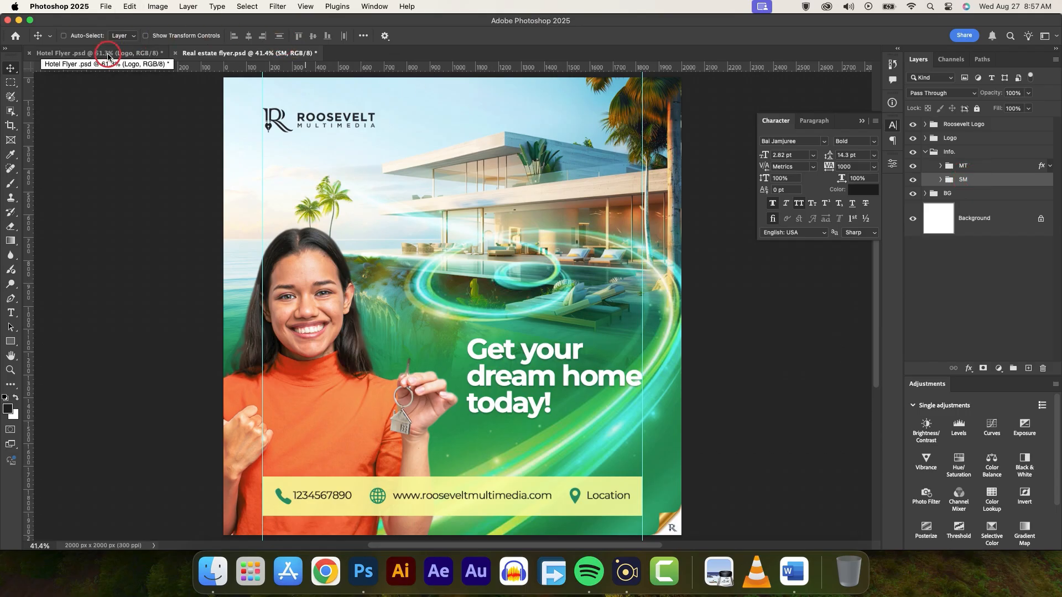
left_click(109, 56)
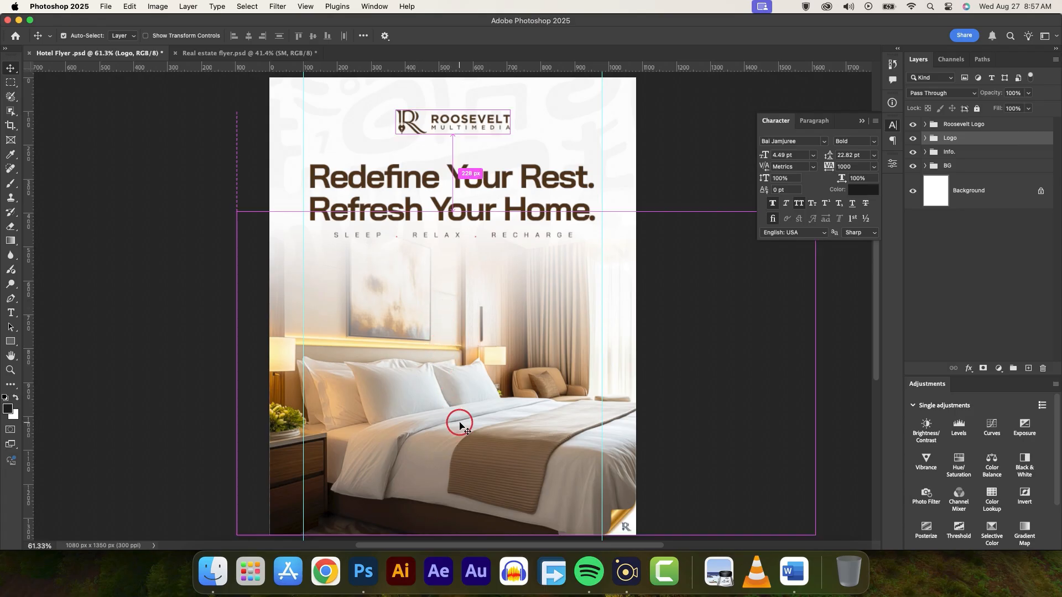
key("super+v")
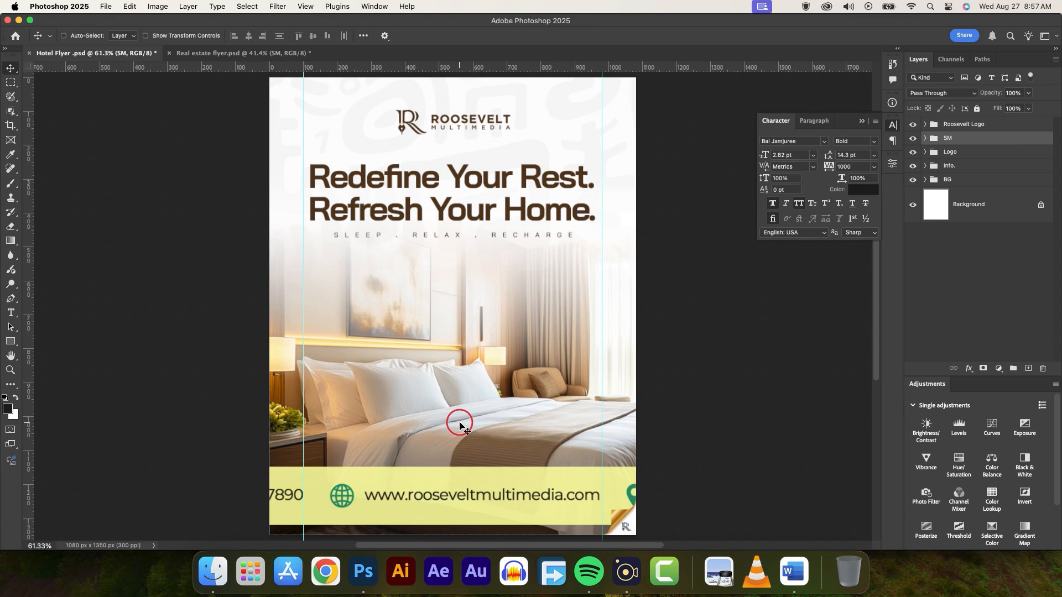
Scale the pasted SM contact bar group to 50.55% so it fits between the two vertical guides near the flyer's lower edge
key("super+t")
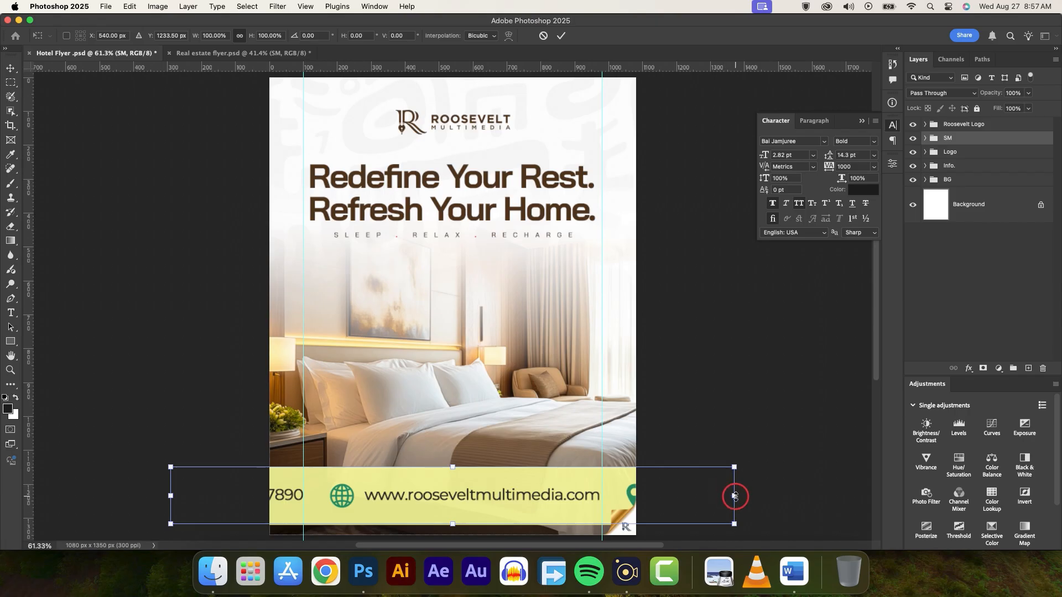
left_click_drag(735, 496, 595, 488)
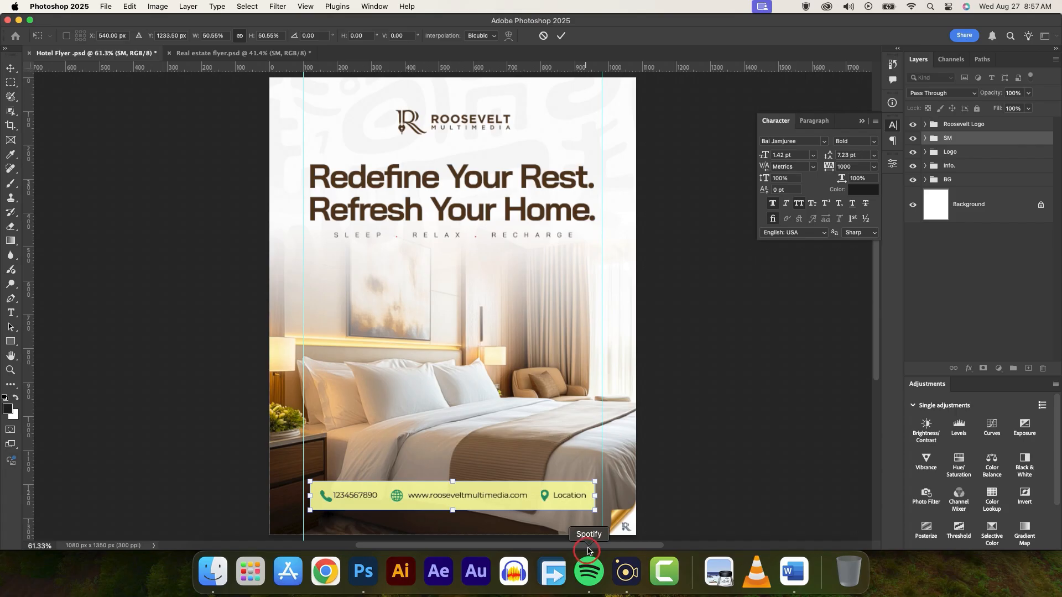
left_click(561, 36)
Reorder the SM group in the layer stack so it sits below Info. and directly above BG
scroll(509, 389, "up", 1)
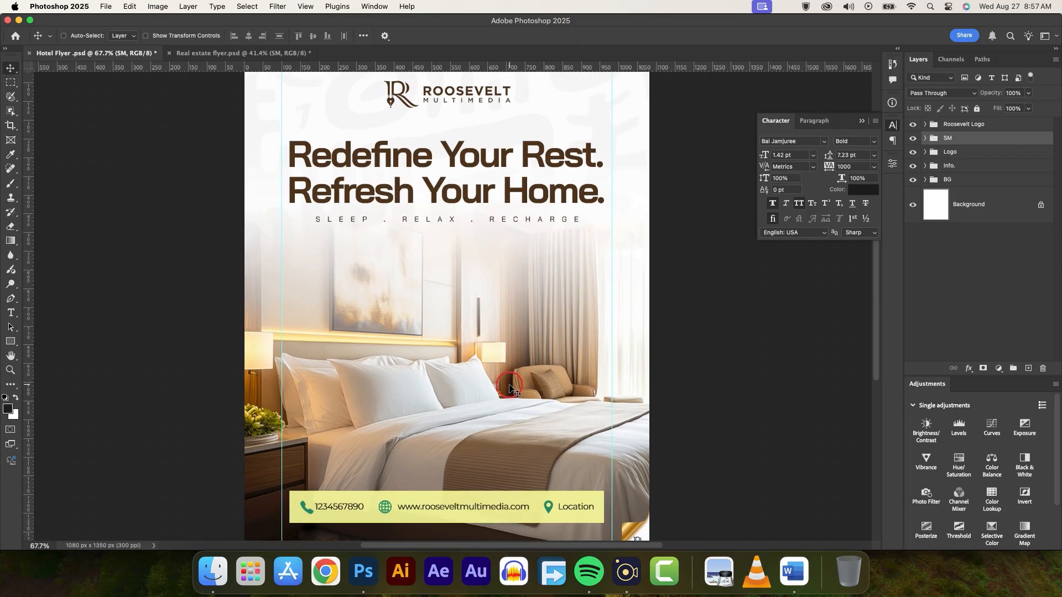
scroll(398, 384, "up", 2)
left_click_drag(543, 462, 550, 362)
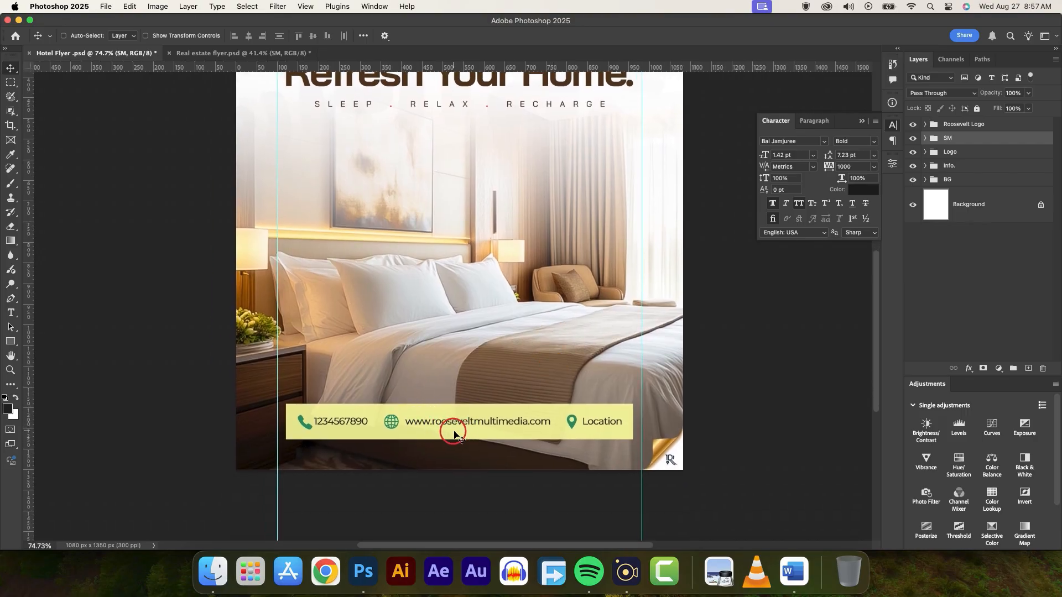
left_click_drag(963, 138, 953, 172)
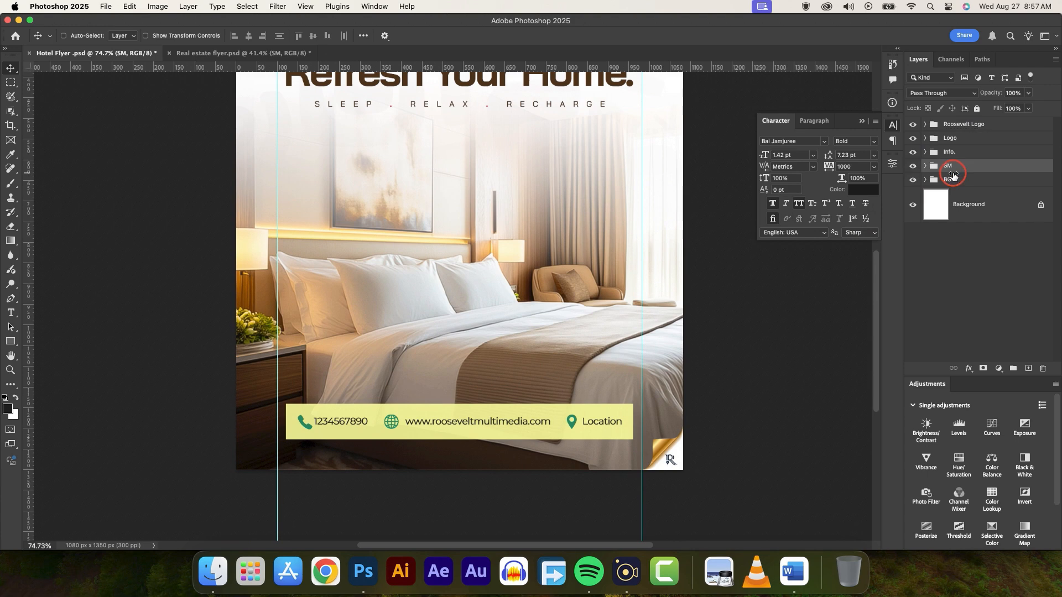
Recolour the contact bar's Rectangle 1 to the pale cream #fff1b4 sampled from the bedside lamp in the photo
left_click(925, 166)
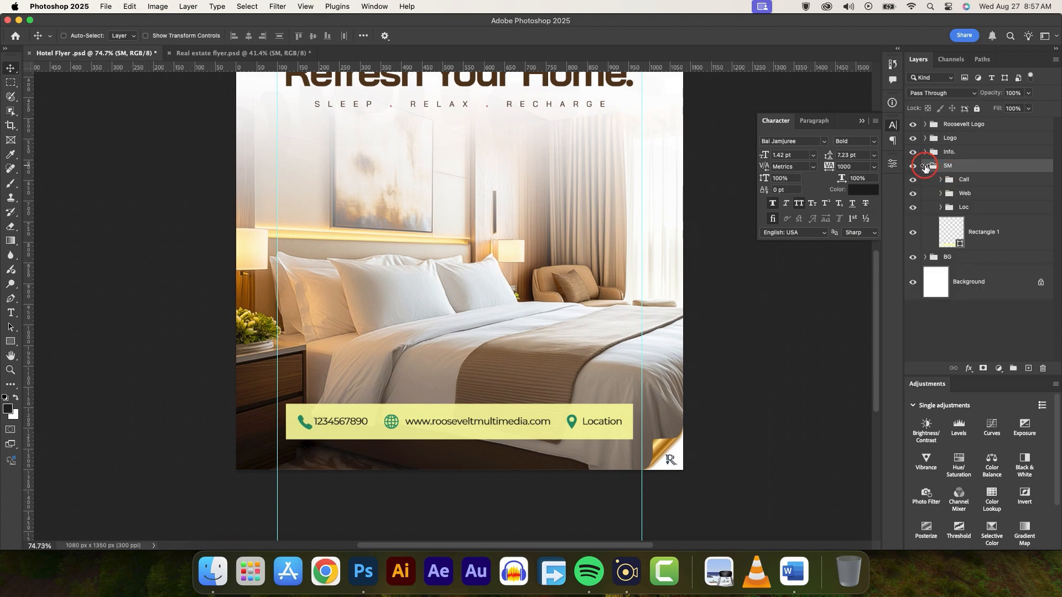
left_click(959, 243)
key("i")
double_click(958, 243)
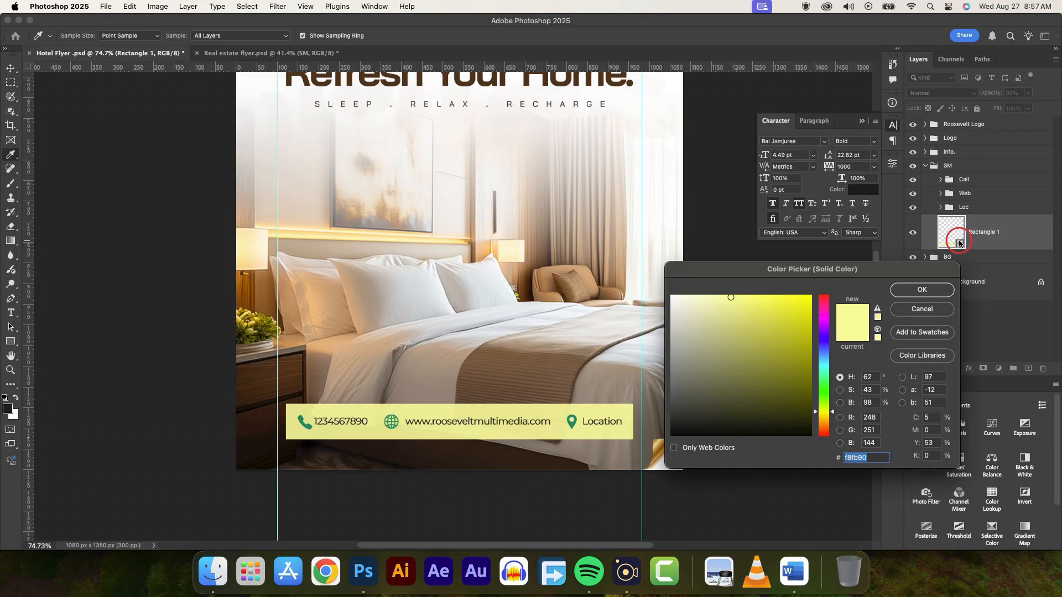
left_click(254, 243)
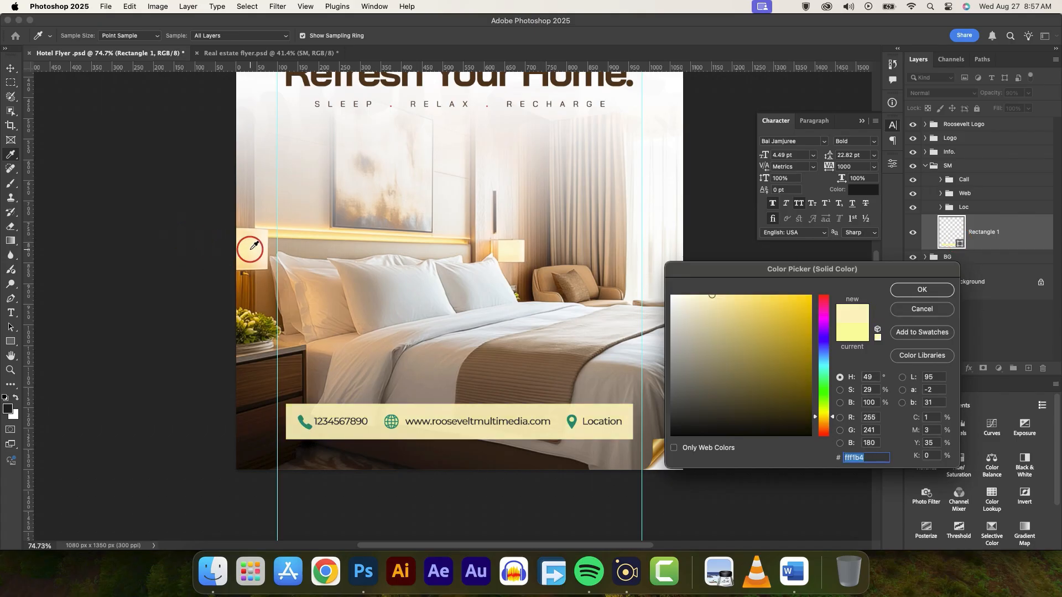
left_click(922, 291)
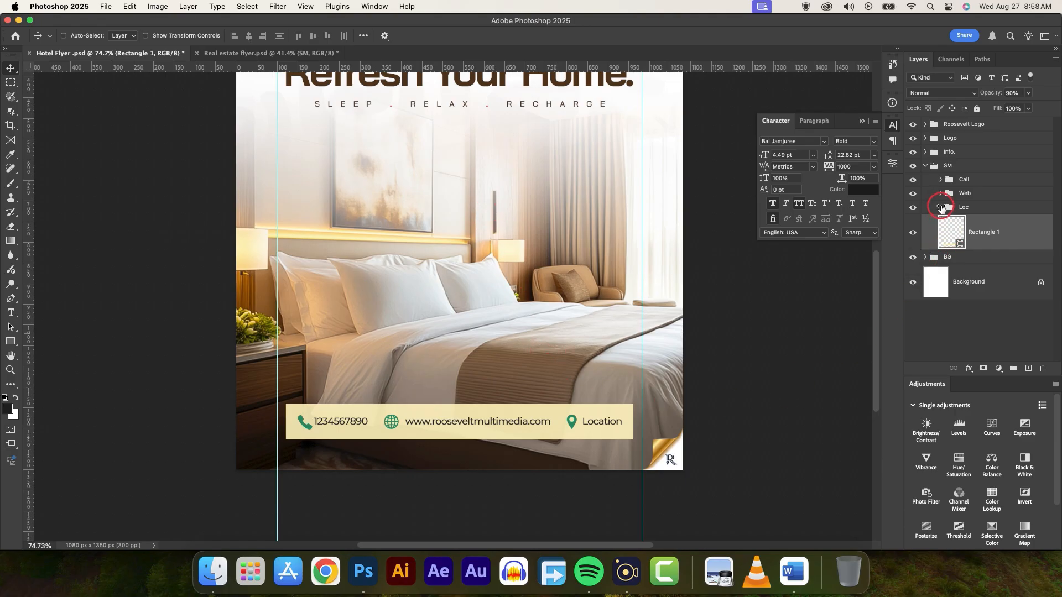
Set the location icon's Color Overlay in the Loc group to #f31837, copy that colour code, and collapse the group
left_click(572, 423)
left_click(941, 205)
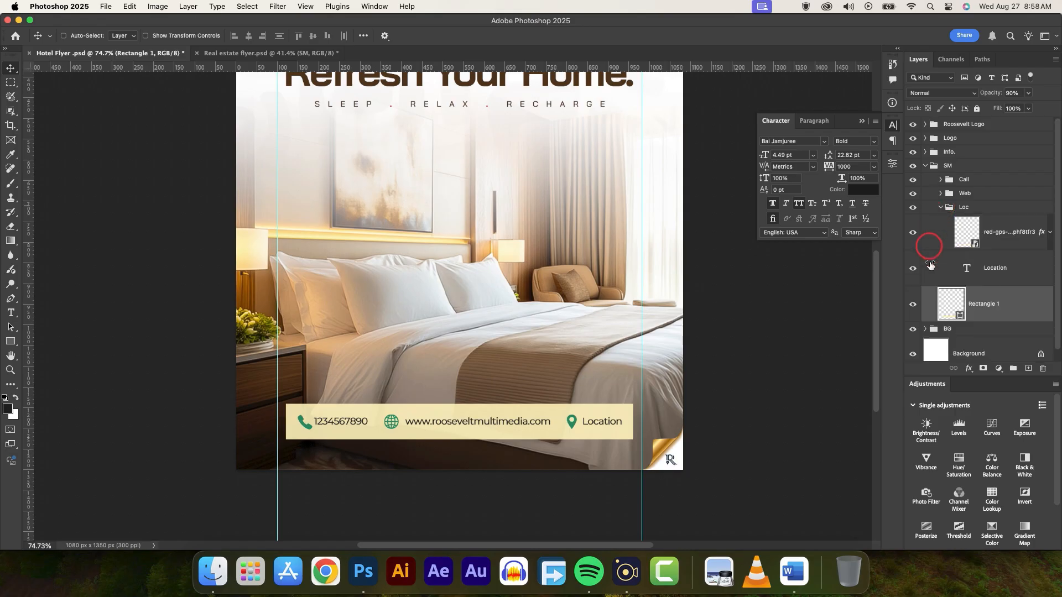
left_click(914, 237)
left_click(1050, 231)
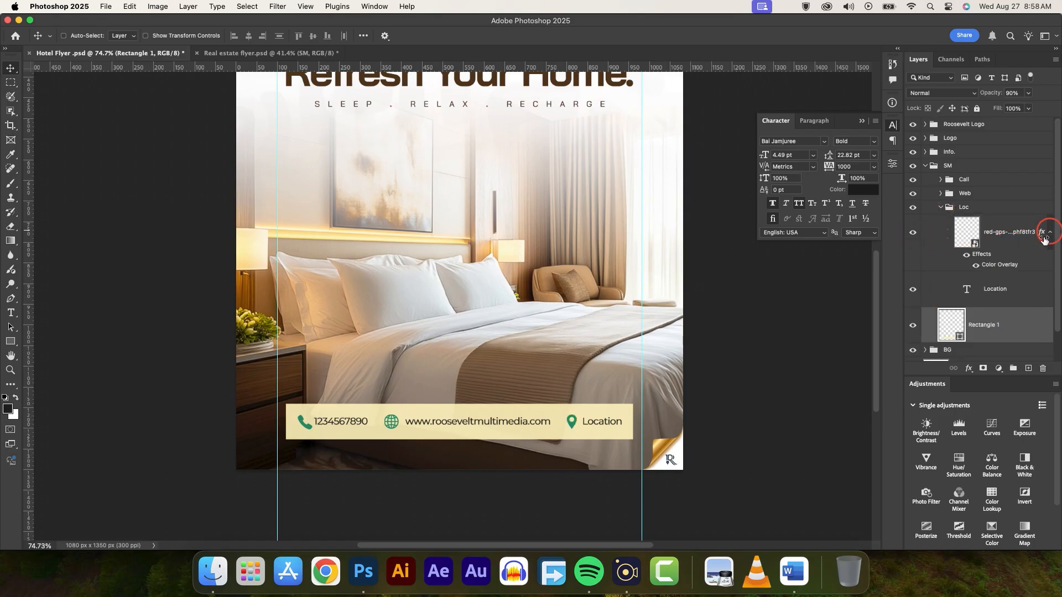
left_click(996, 265)
double_click(996, 265)
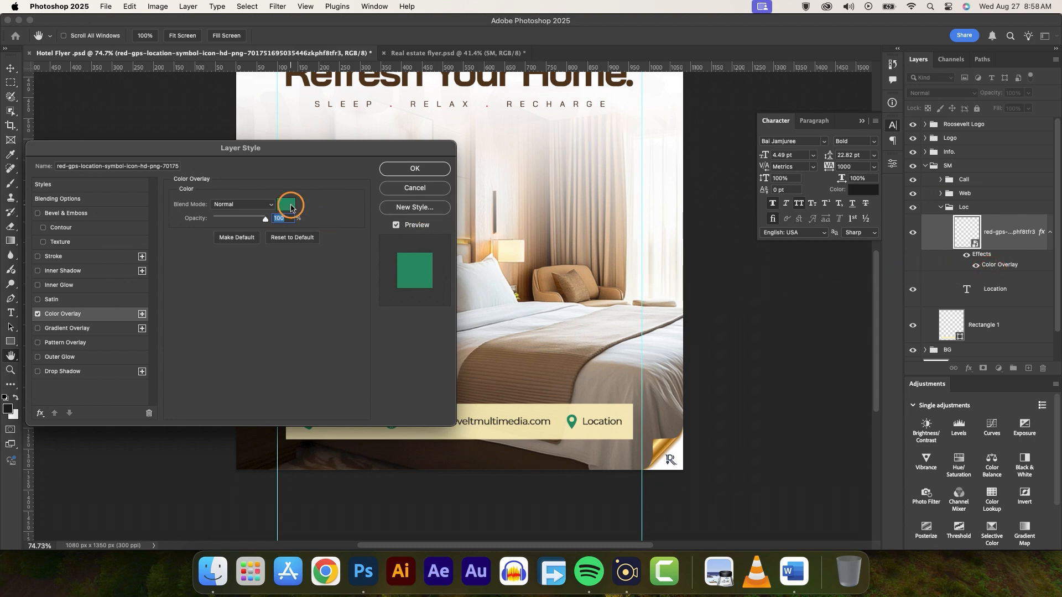
left_click(290, 206)
type("f31")
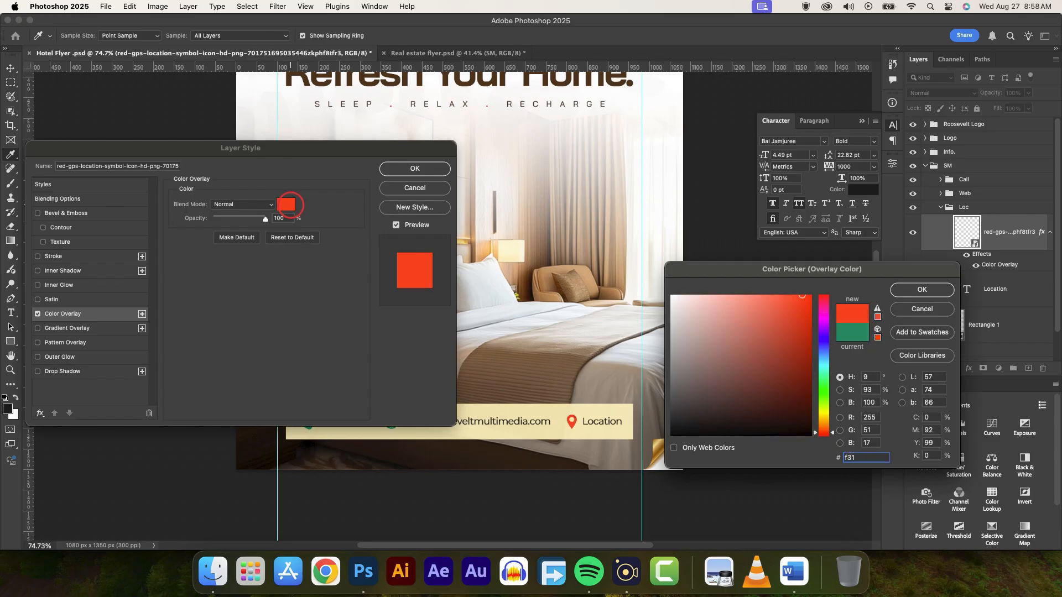
type("83")
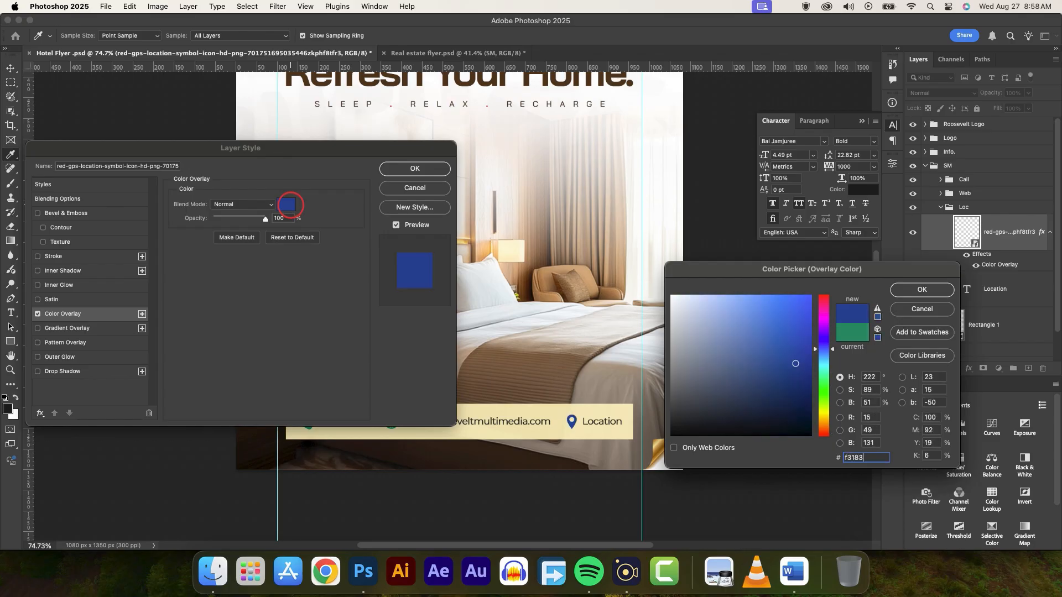
type("7")
key("super+a")
key("super+c")
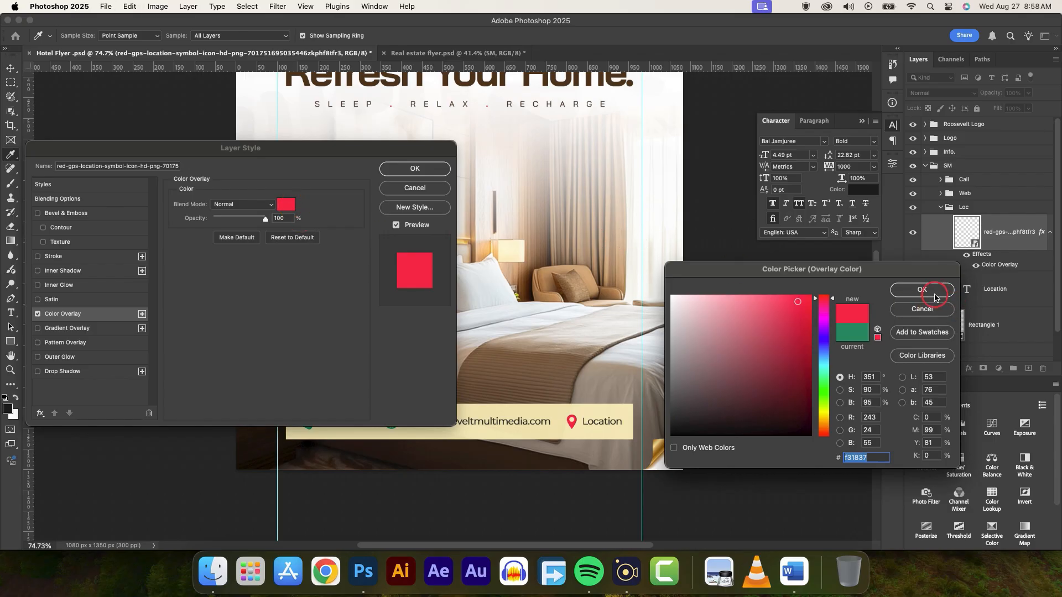
left_click(921, 289)
left_click(403, 167)
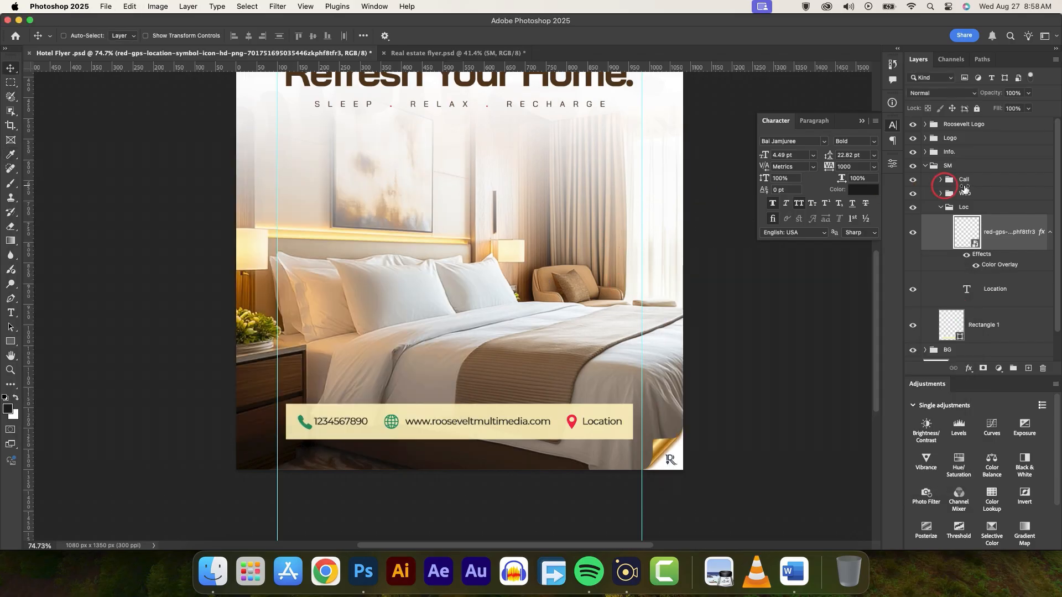
left_click(941, 207)
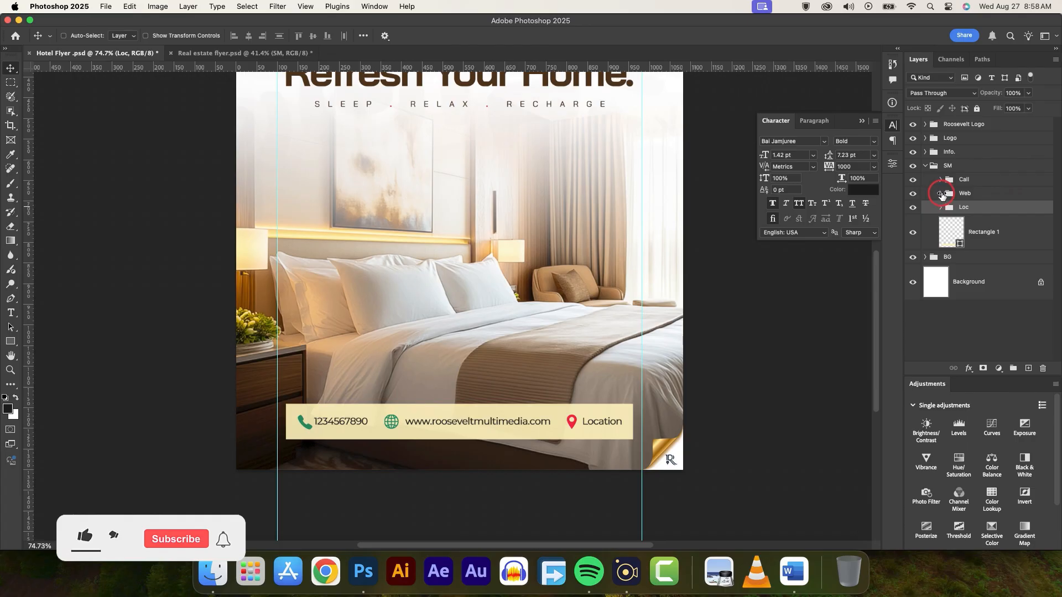
Apply the copied colour #f31837 to the globe icon's Color Overlay in the Web group and collapse the group
left_click(941, 193)
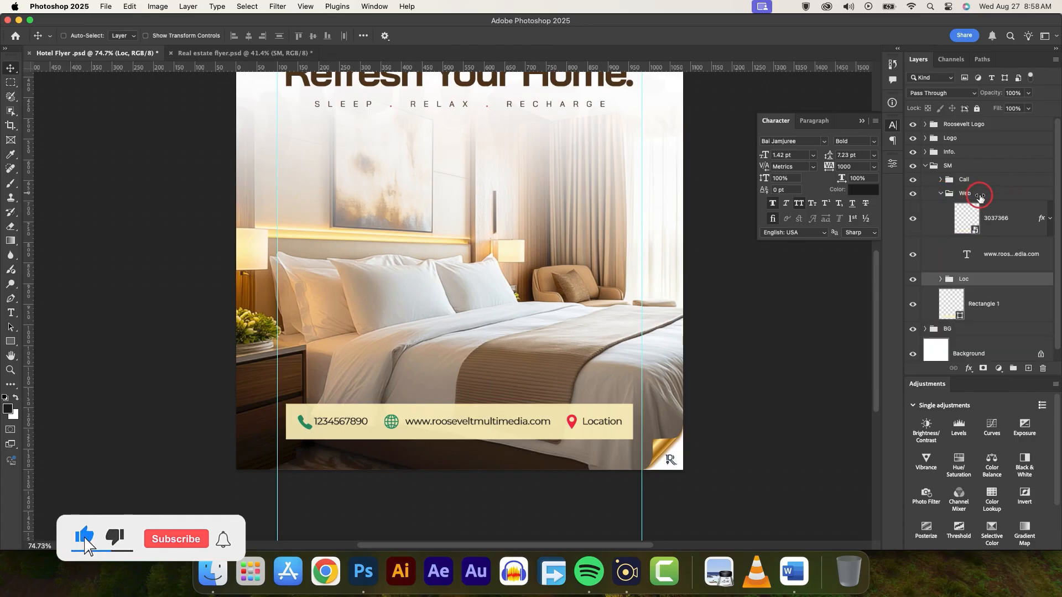
left_click(1050, 218)
double_click(998, 252)
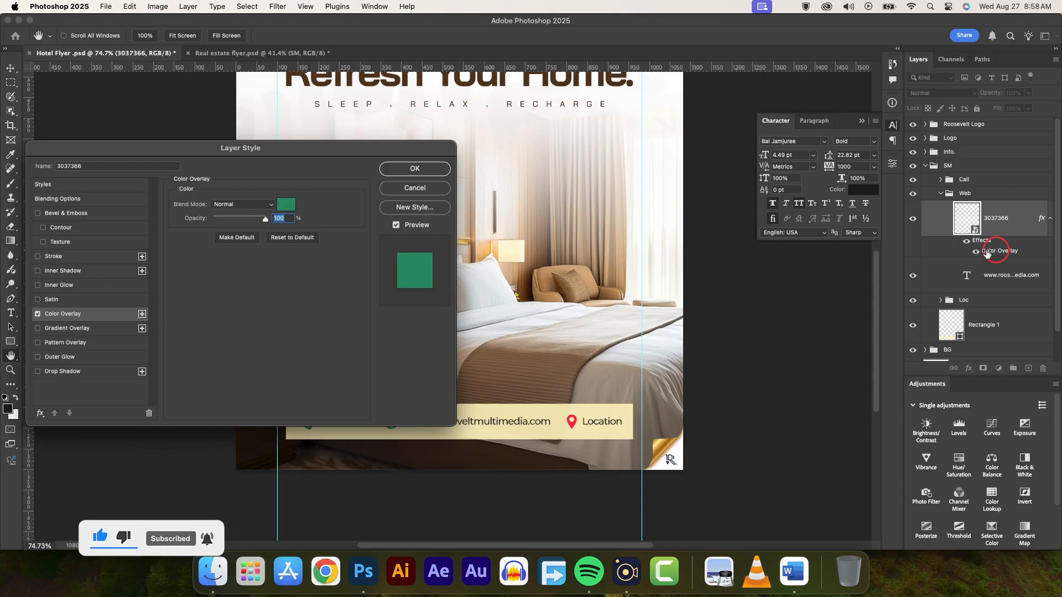
left_click(283, 207)
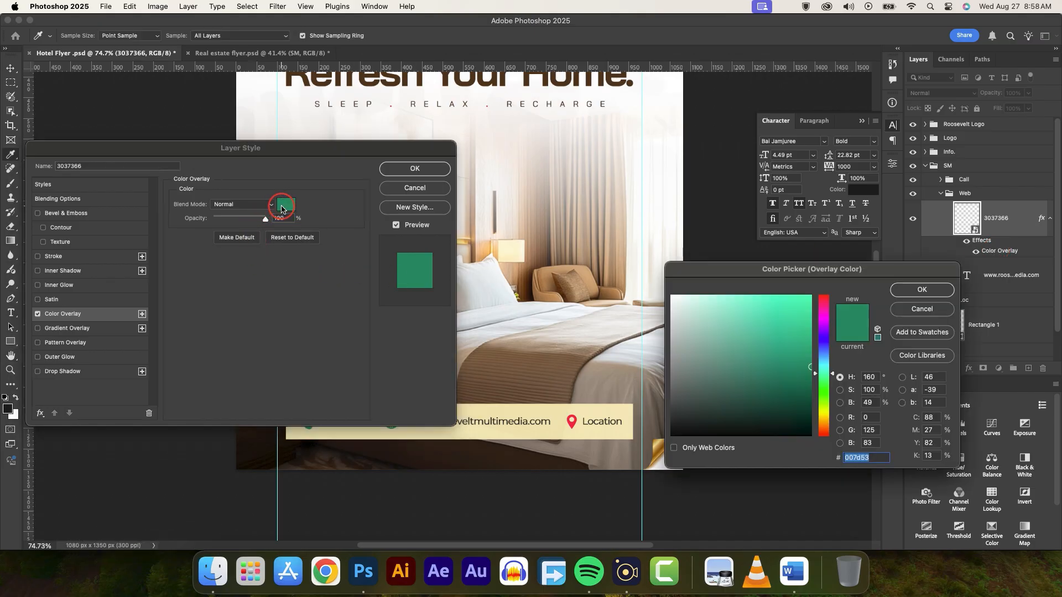
key("super+v")
left_click(935, 297)
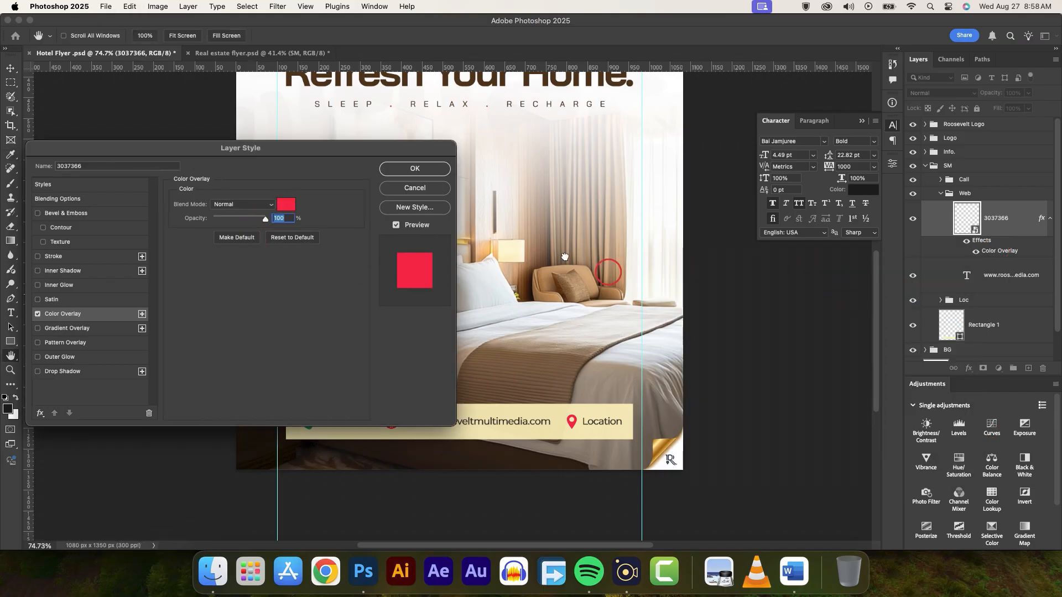
left_click(415, 169)
left_click(931, 194)
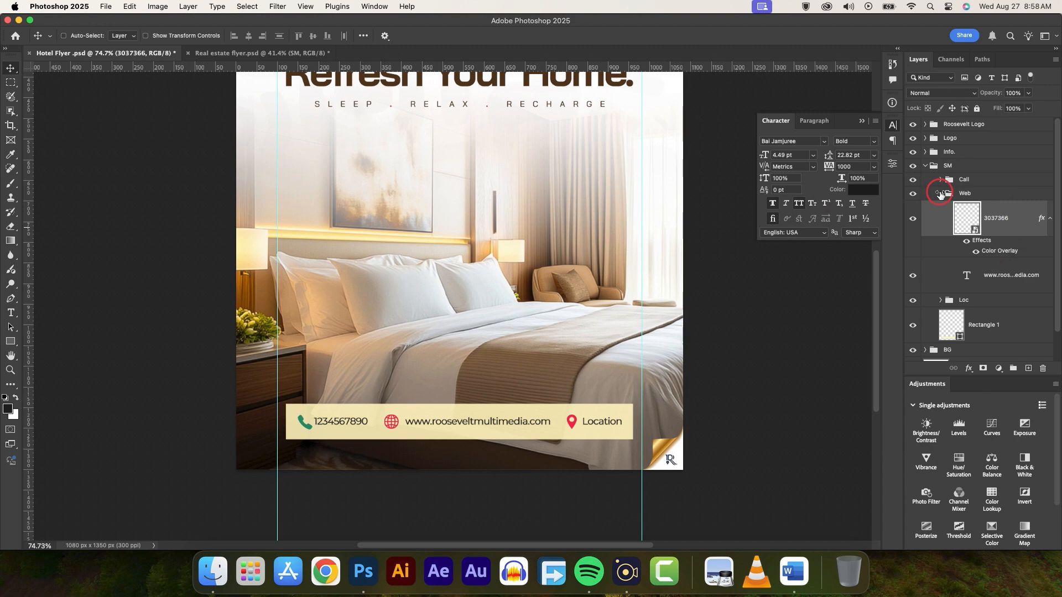
Apply the copied colour #f31837 to the phone icon's Color Overlay in the Call group, and collapse the Call and SM groups
left_click(940, 179)
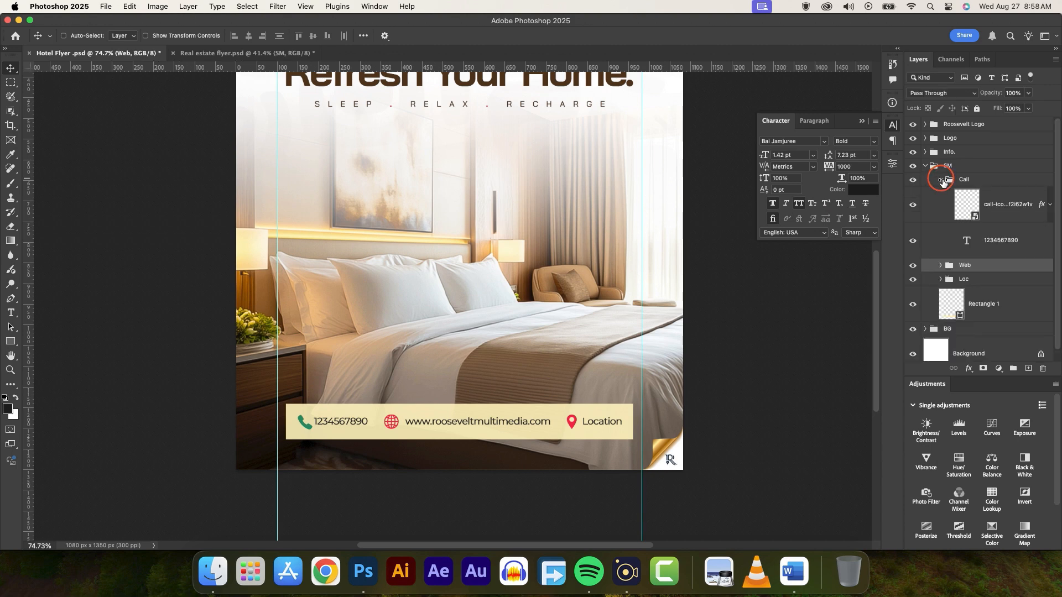
left_click(1050, 205)
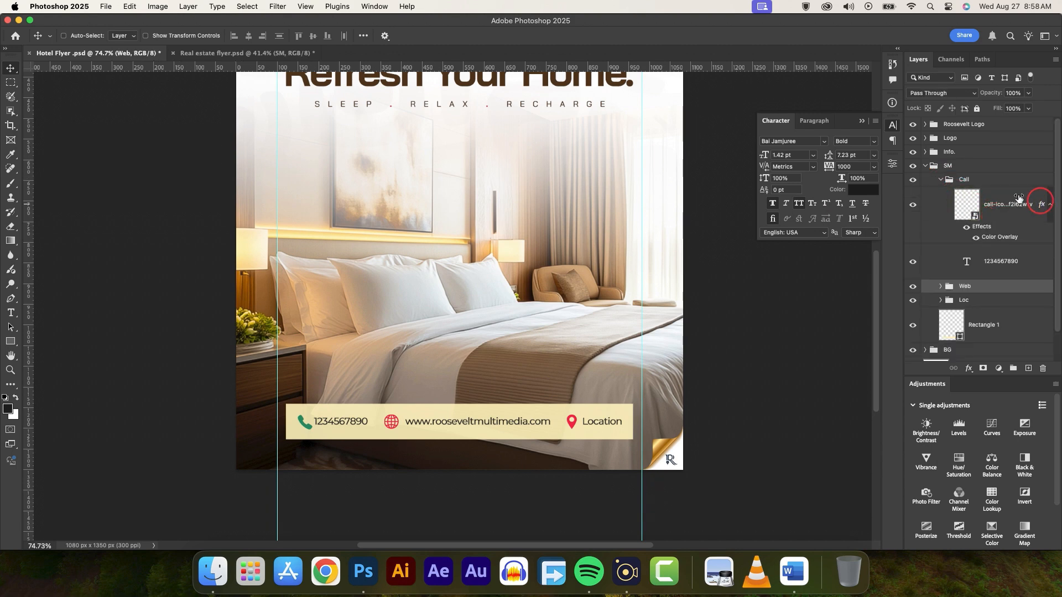
double_click(1000, 234)
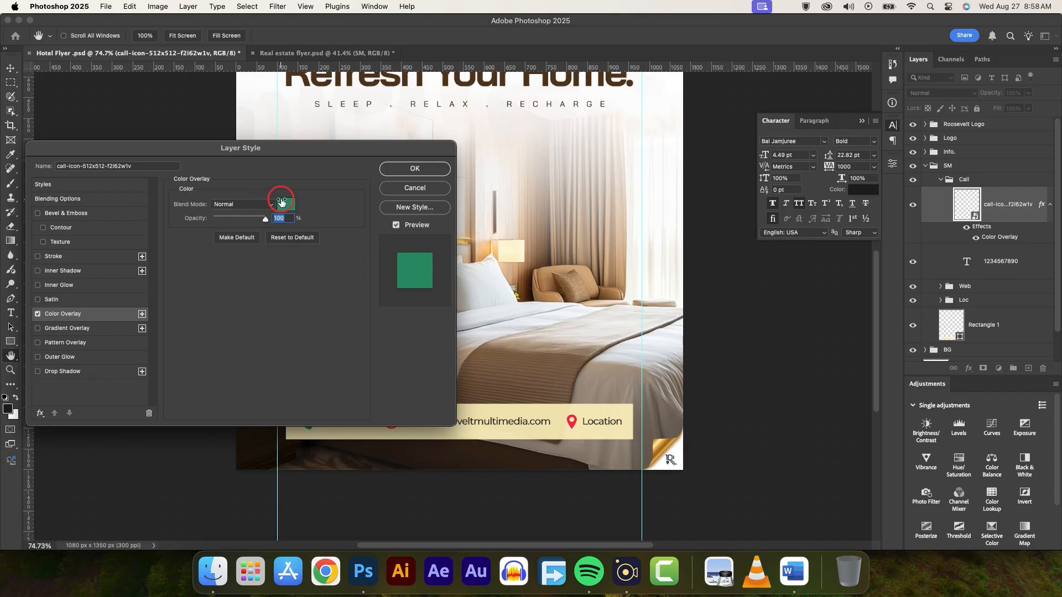
left_click(286, 204)
key("super+v")
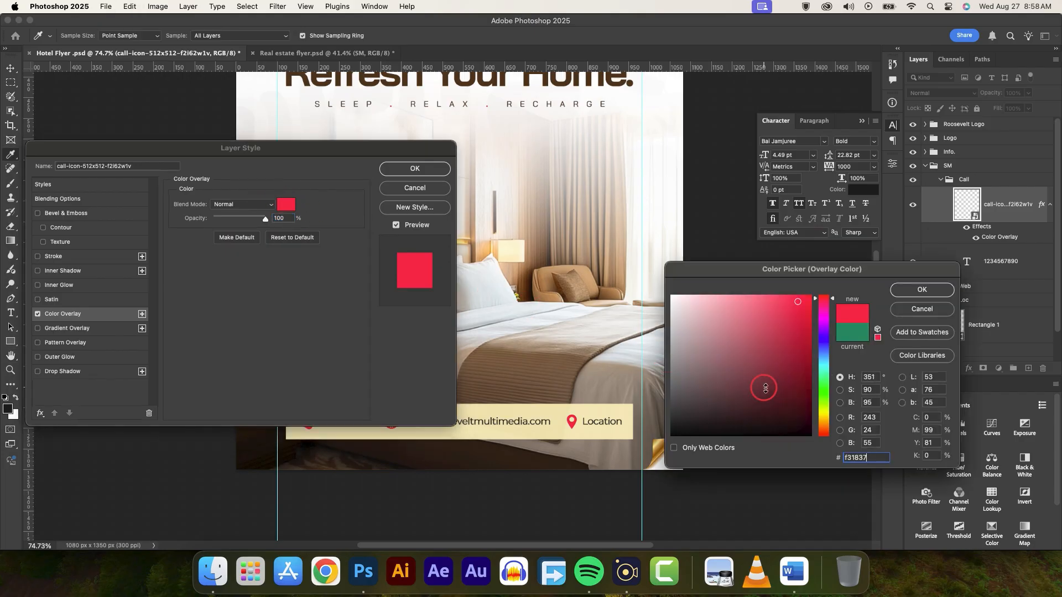
left_click(918, 291)
left_click(416, 169)
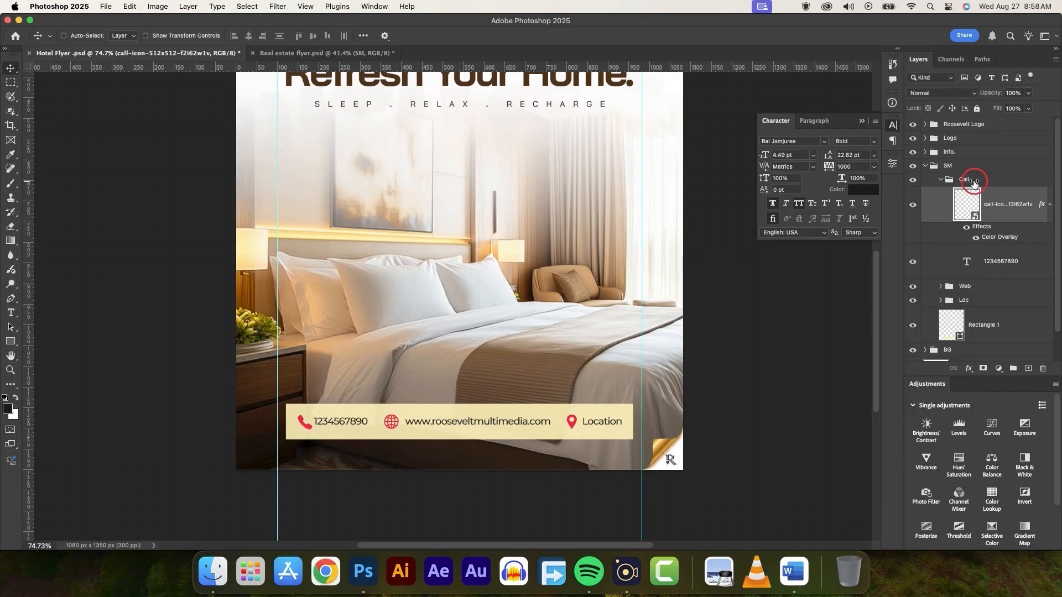
left_click(941, 180)
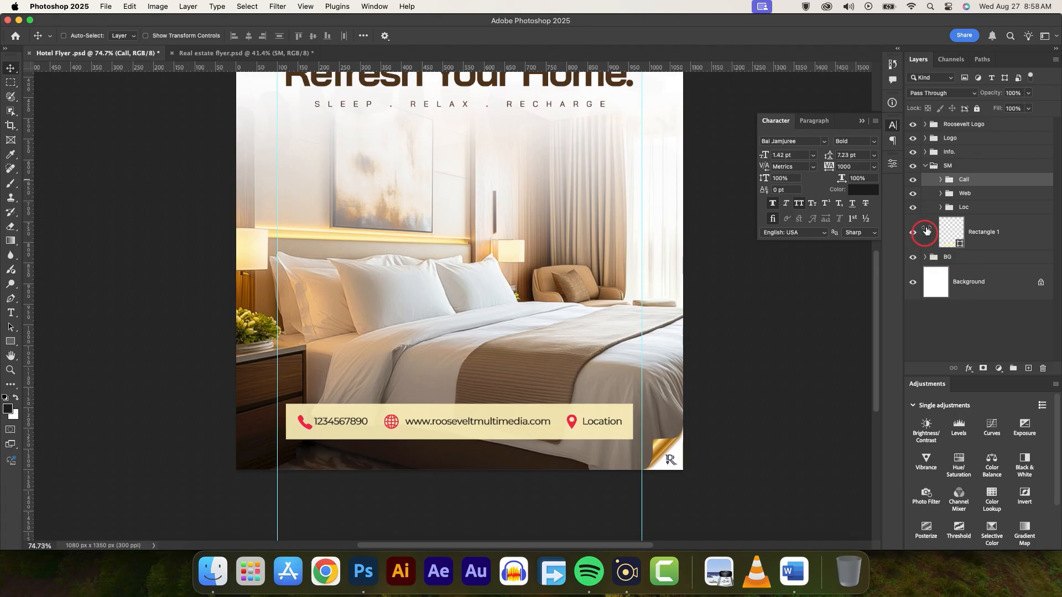
left_click(925, 165)
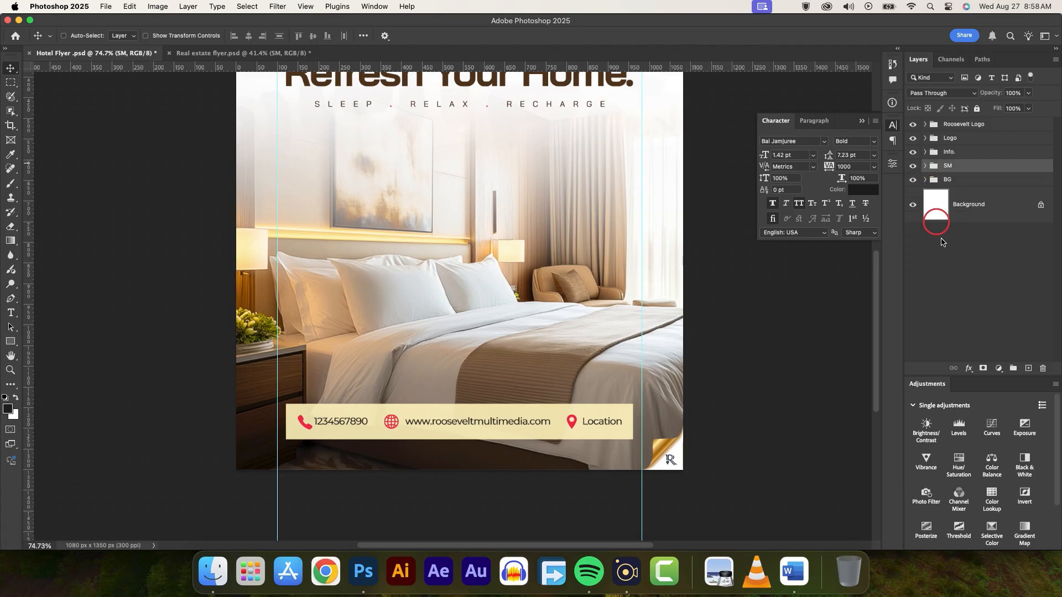
left_click(945, 253)
key("super+0")
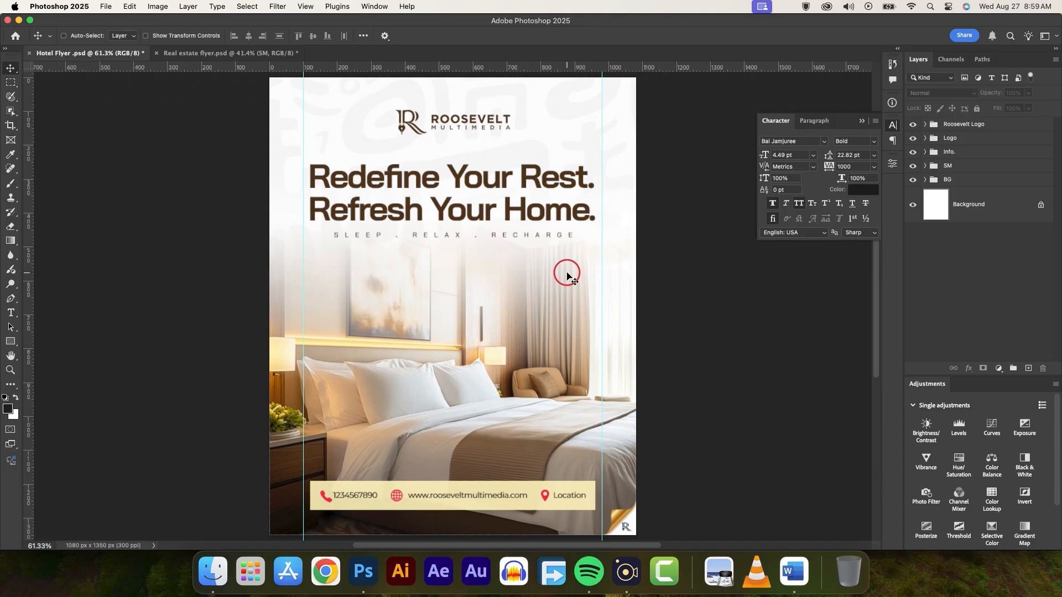
Place the golden-wave AI Images (4k) - Freepik jpeg from the Finder project folder above the bedroom photo in the BG group
left_click(925, 180)
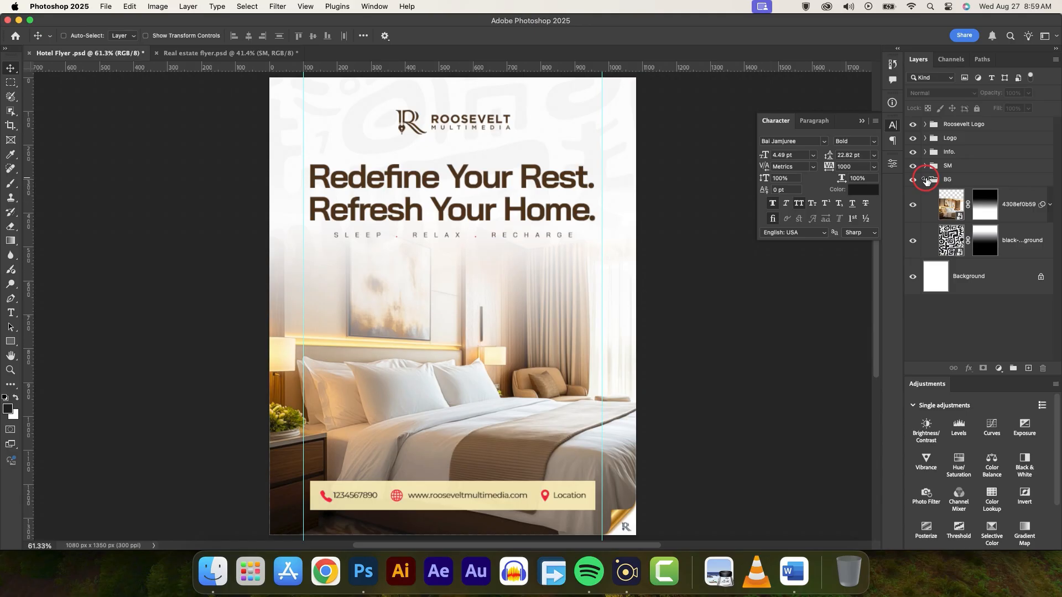
left_click(918, 205)
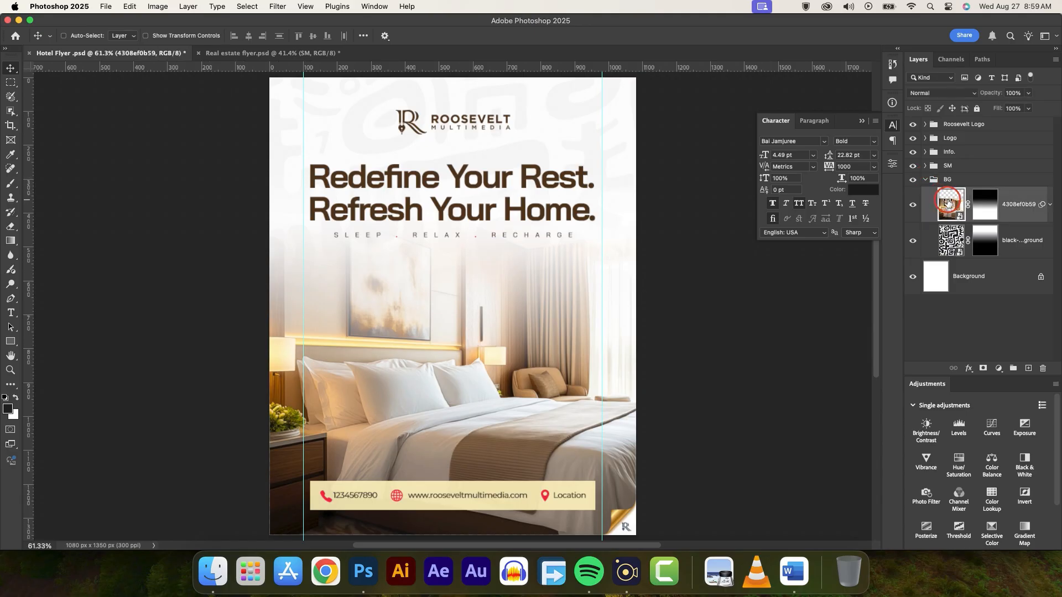
left_click(918, 205)
left_click(917, 204)
left_click(213, 572)
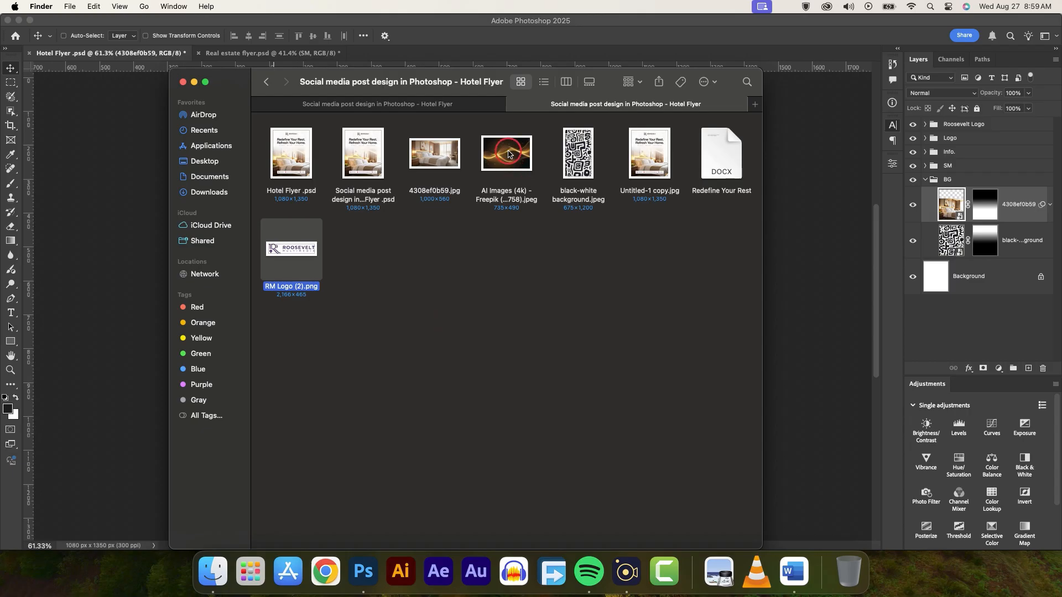
left_click_drag(506, 155, 112, 238)
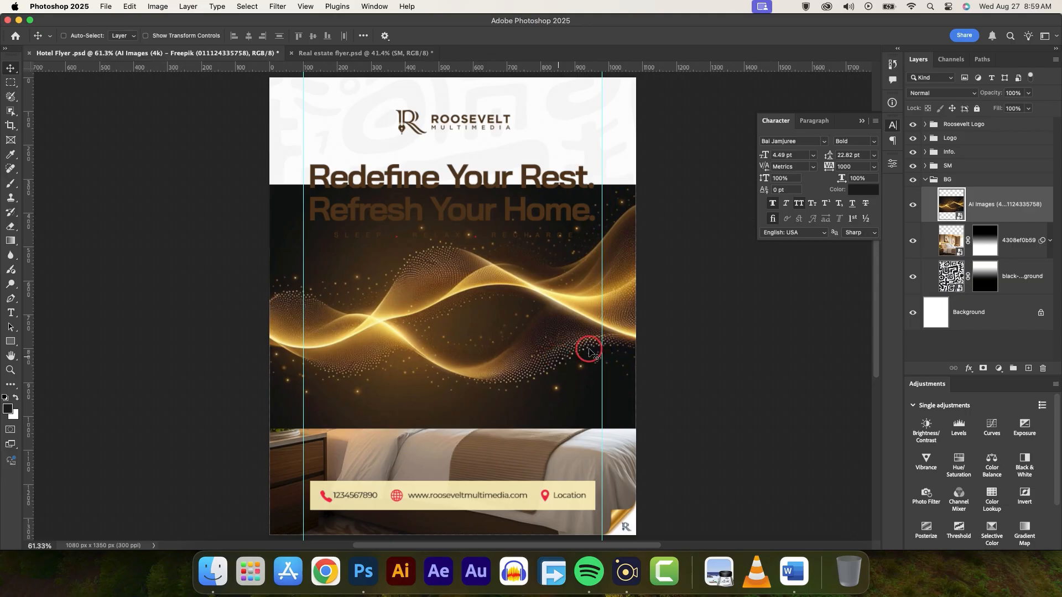
Set the golden-wave layer's blend mode to Screen, and collapse the BG group with no layer selected
left_click(861, 120)
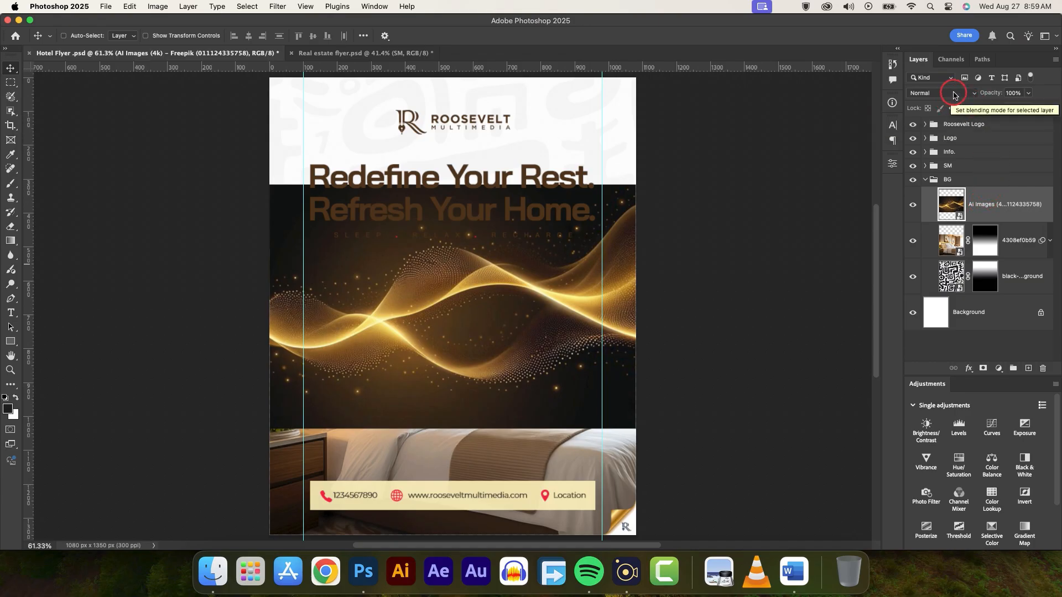
left_click(954, 95)
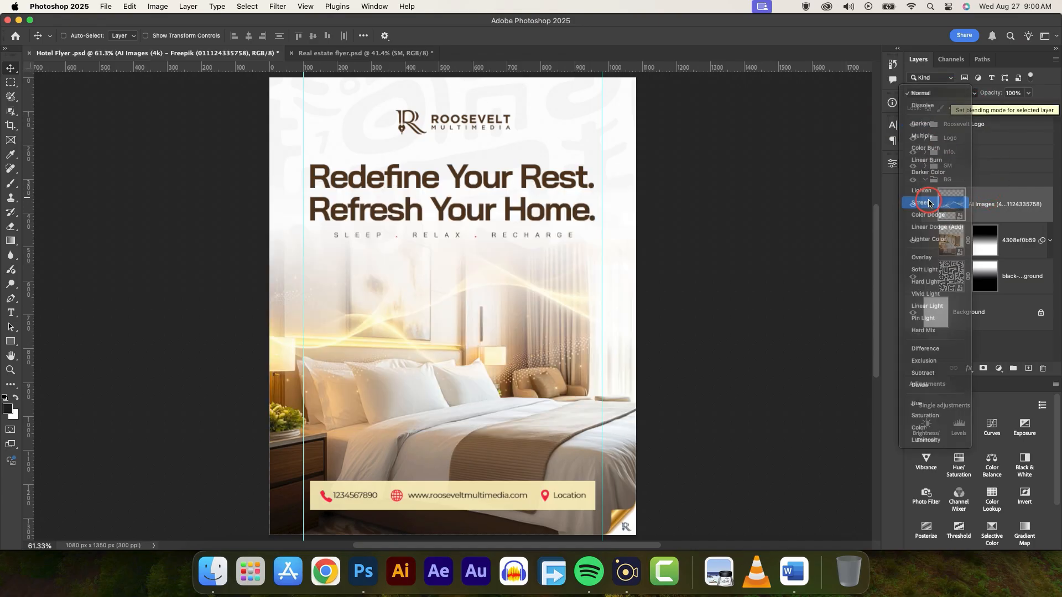
left_click(930, 203)
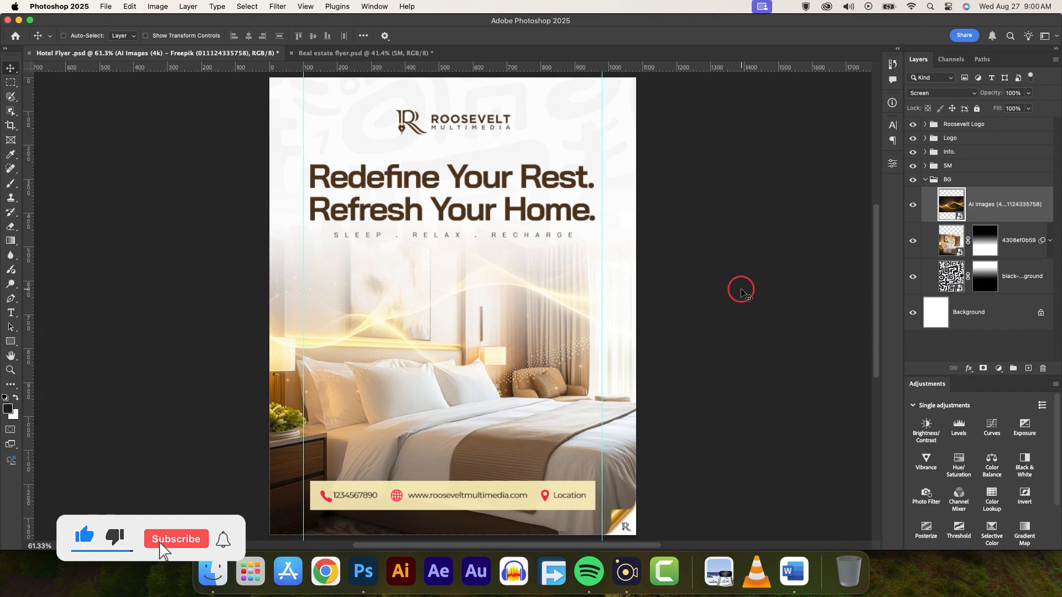
left_click(924, 180)
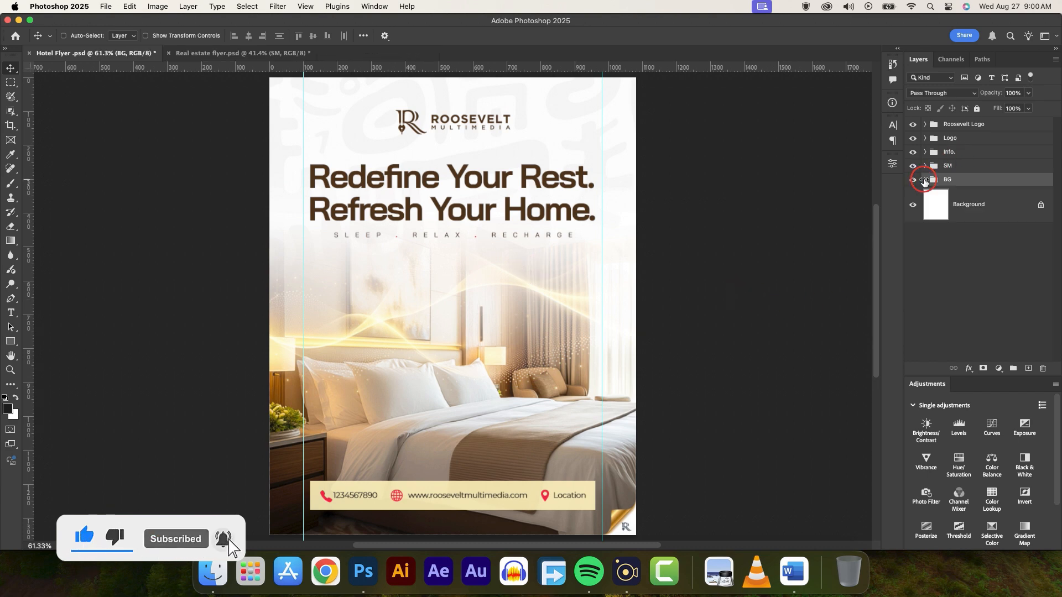
left_click(990, 285)
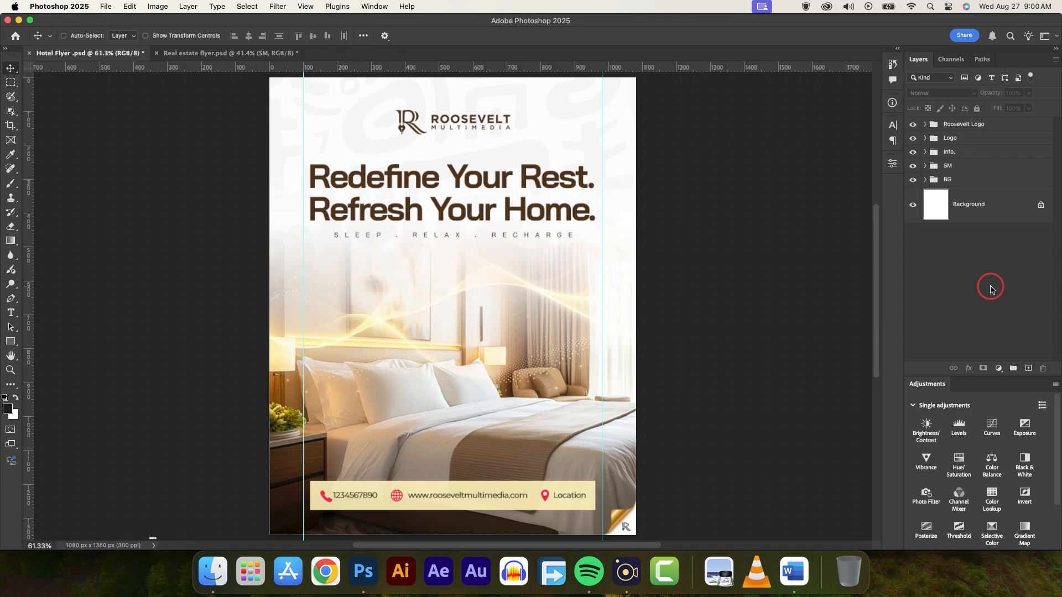